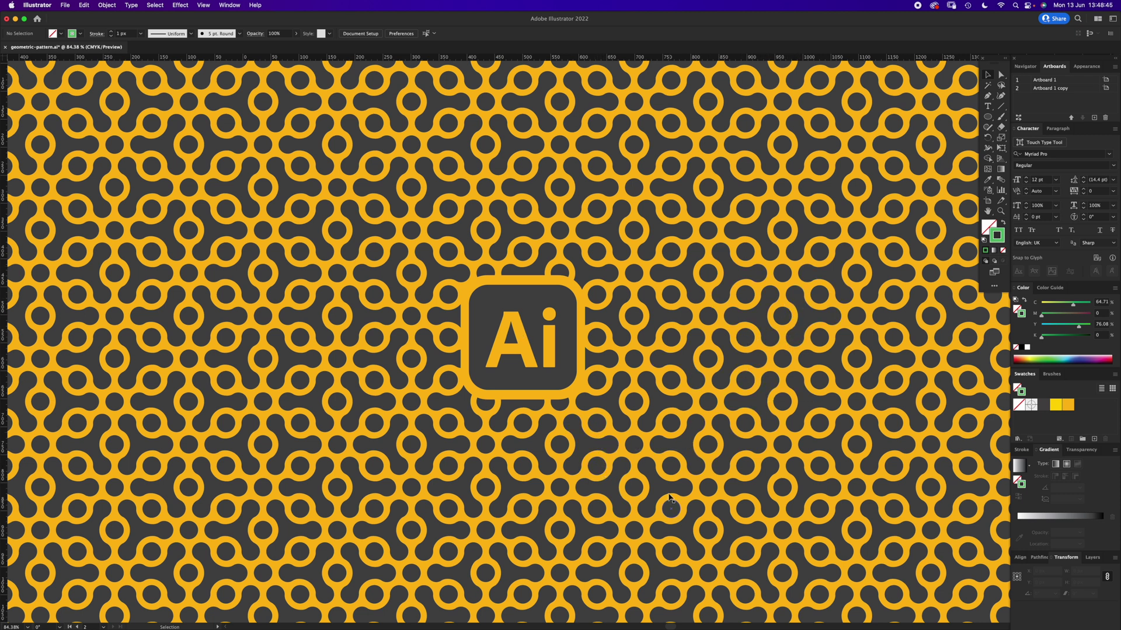
# Examine the finished yellow pattern artboard and the three CMYK colour values in the palette beside it.
pyautogui.press('z')
pyautogui.keyDown('alt'); pyautogui.click(788, 355); pyautogui.keyUp('alt')
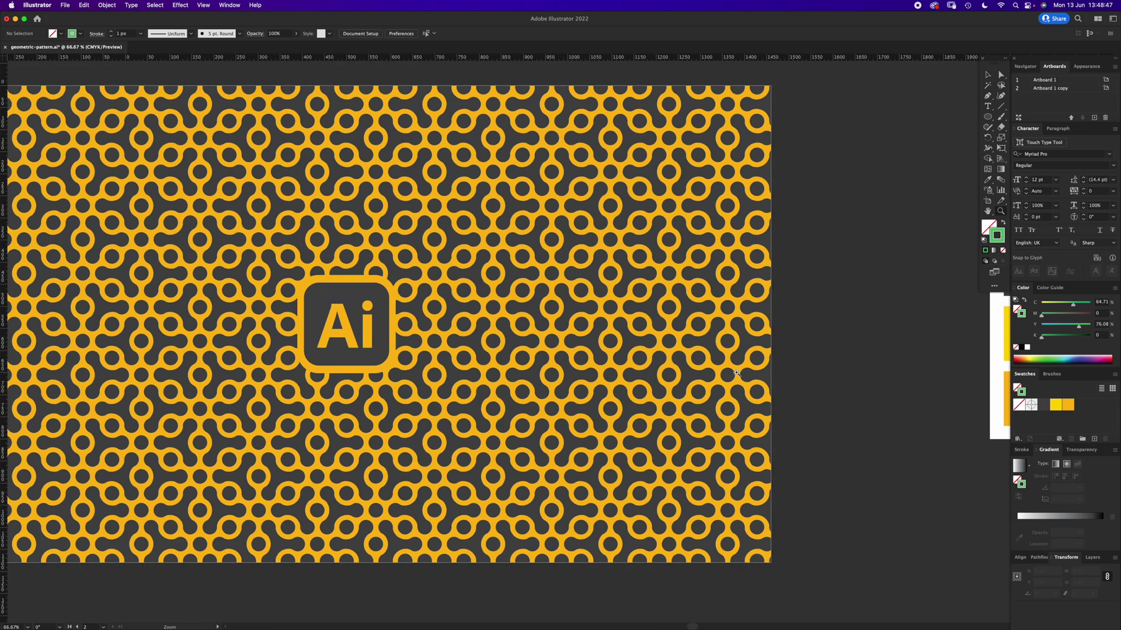
pyautogui.moveTo(539, 370); pyautogui.dragTo(679, 373)
pyautogui.press('v')
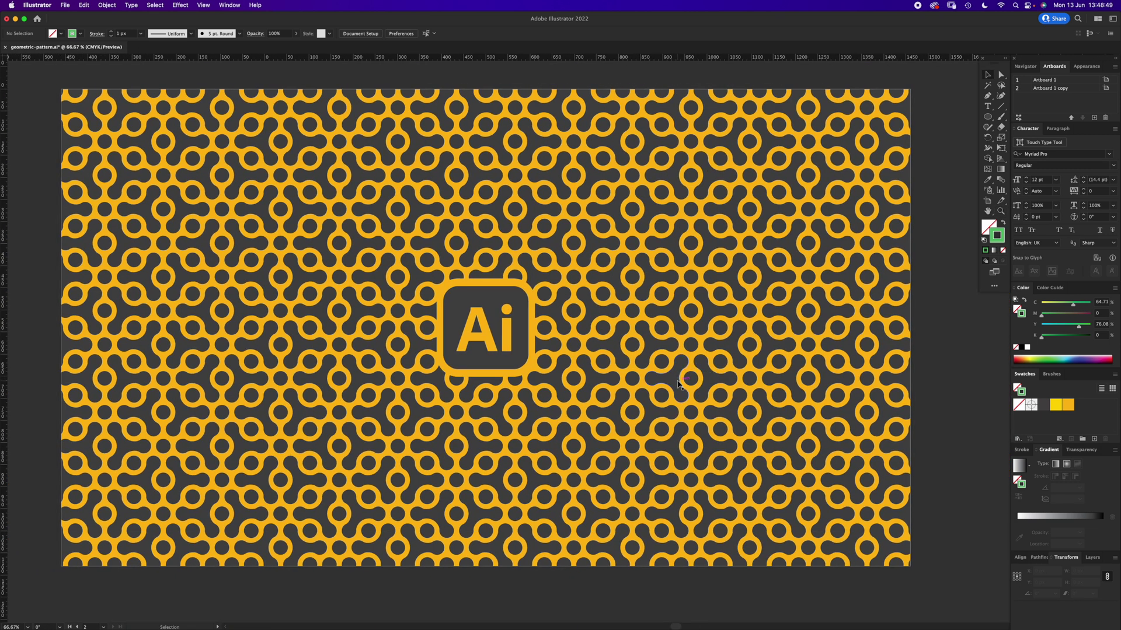
pyautogui.moveTo(946, 400); pyautogui.dragTo(426, 395)
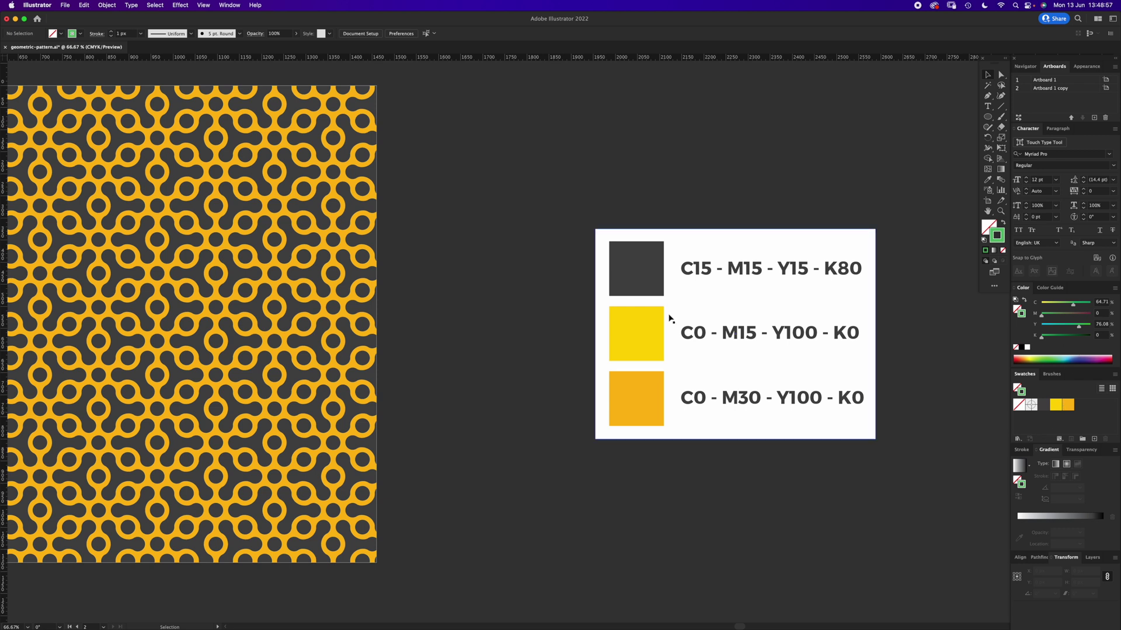
# Check the Smart Guides and Snap to Point settings for the document view.
pyautogui.click(229, 5)
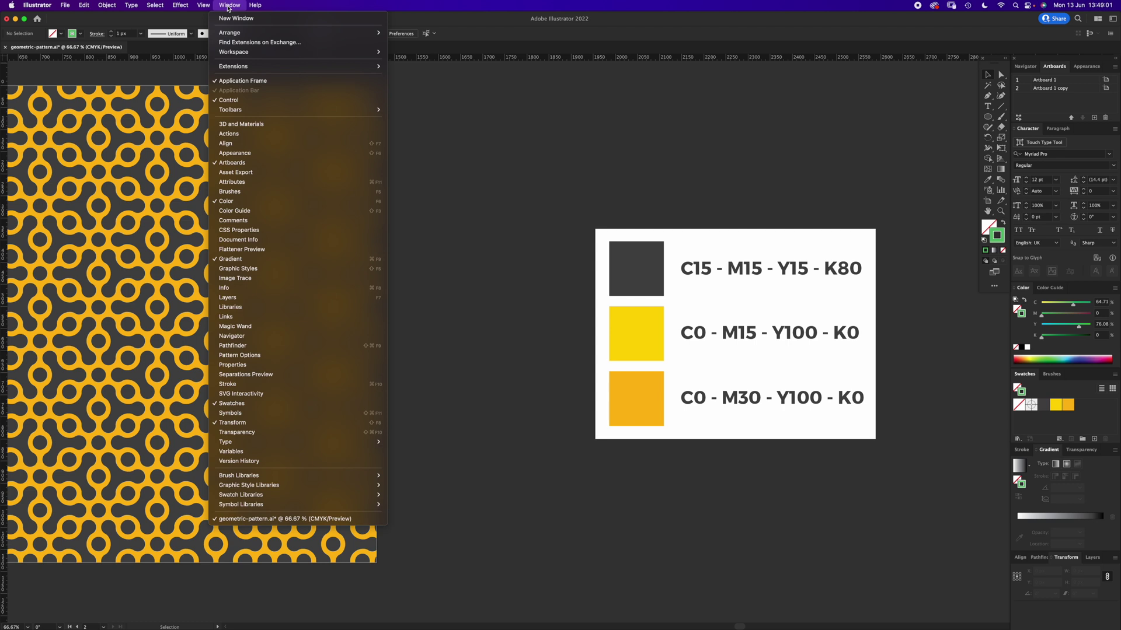
pyautogui.moveTo(200, 11)
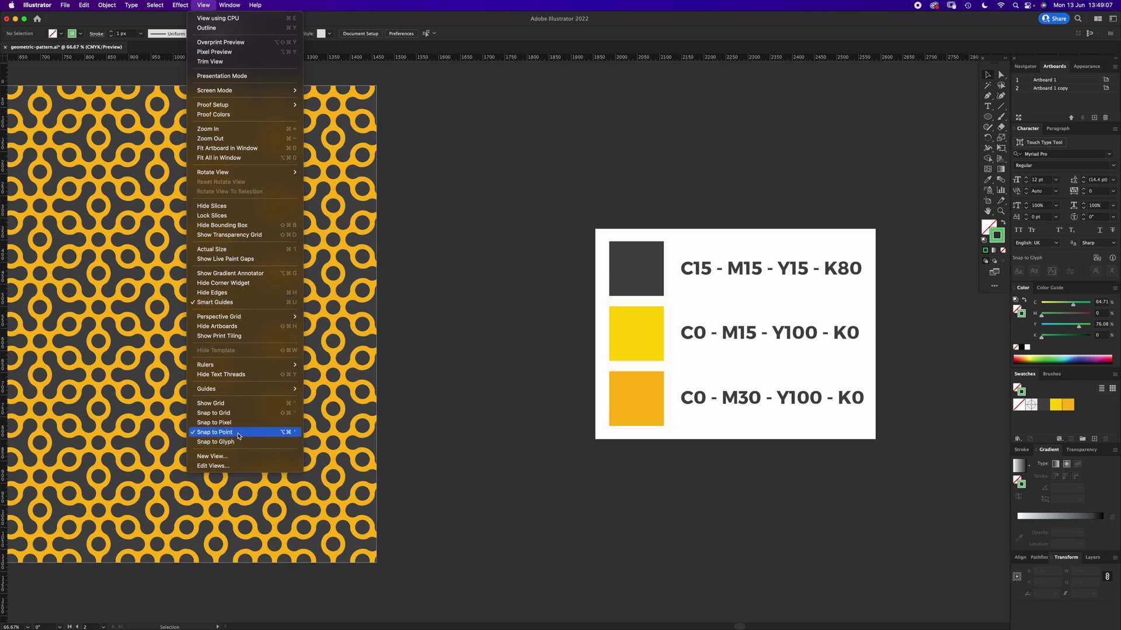
pyautogui.click(504, 403)
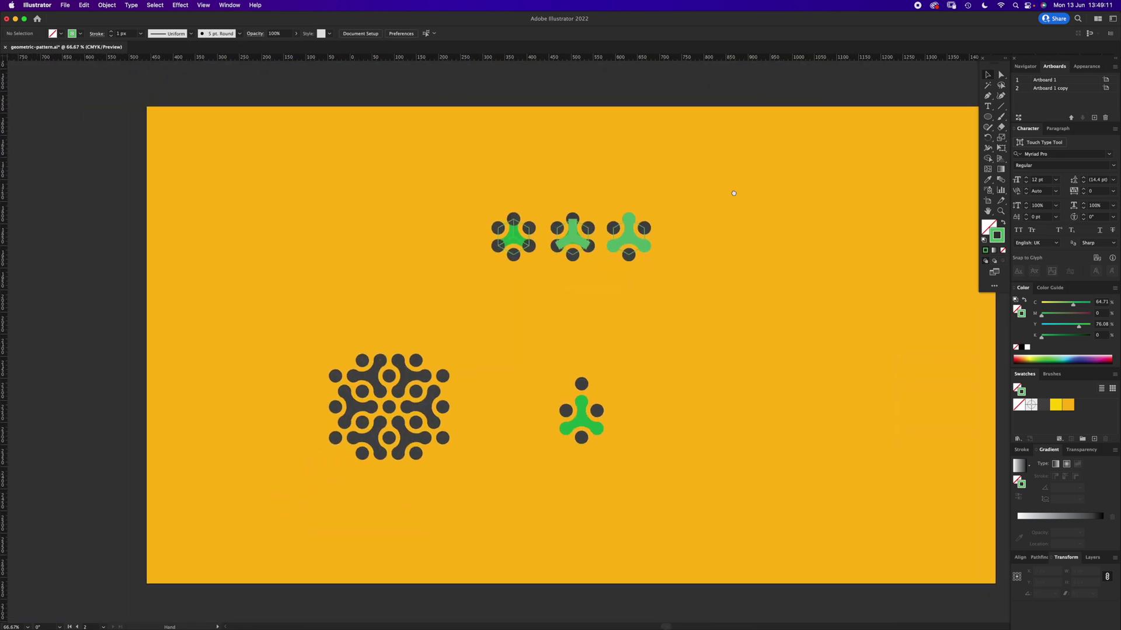
# Activate the Polygon tool for working in the empty area beneath the three example constructions.
pyautogui.press('z')
pyautogui.moveTo(555, 256); pyautogui.dragTo(629, 255)
pyautogui.press('space')
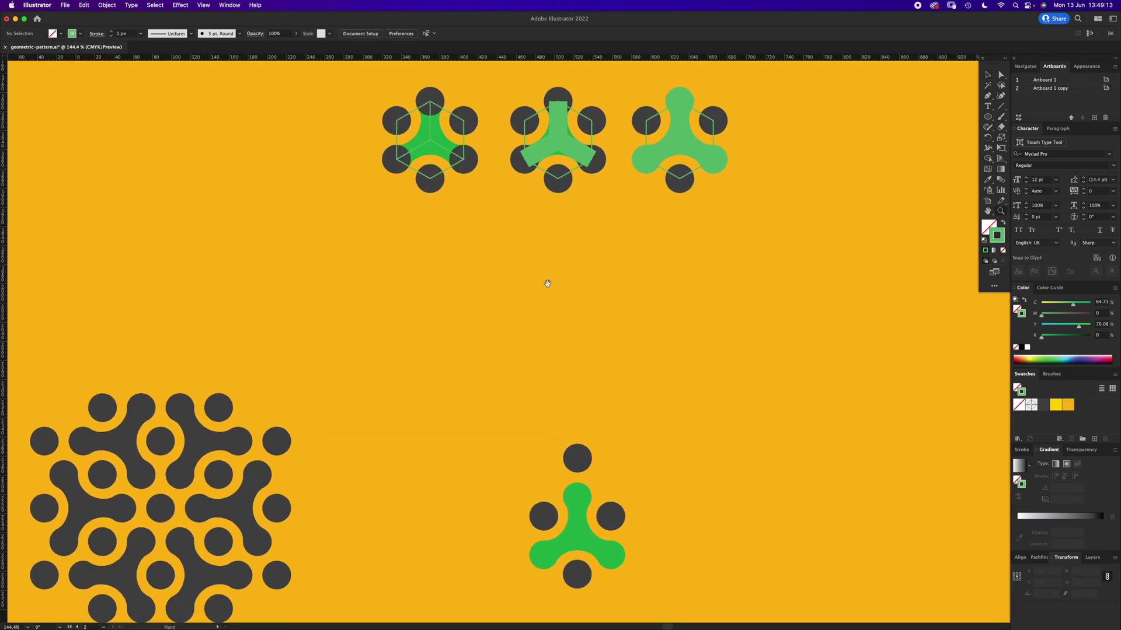
pyautogui.moveTo(548, 280); pyautogui.dragTo(599, 356)
pyautogui.moveTo(606, 307); pyautogui.dragTo(661, 310)
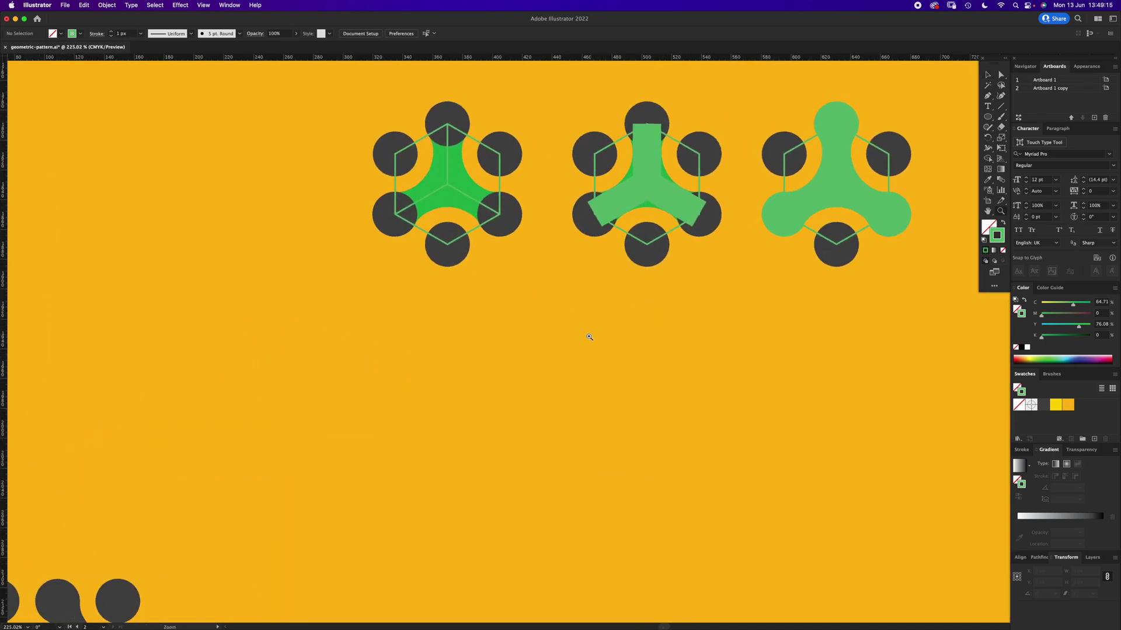
pyautogui.press('v')
pyautogui.click(989, 119)
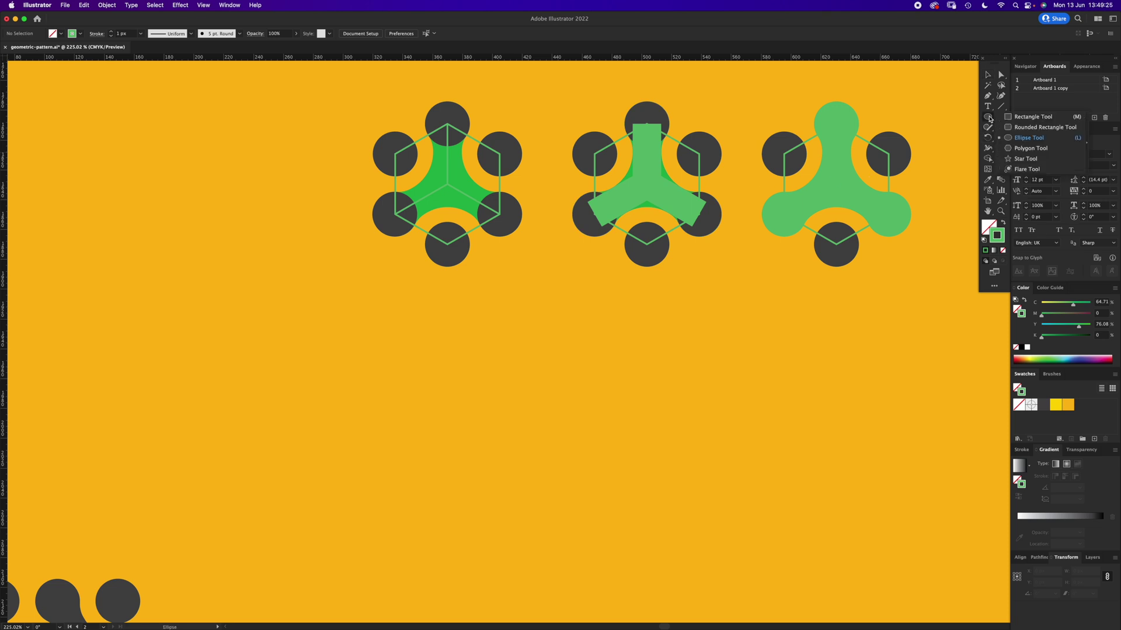
pyautogui.click(1030, 148)
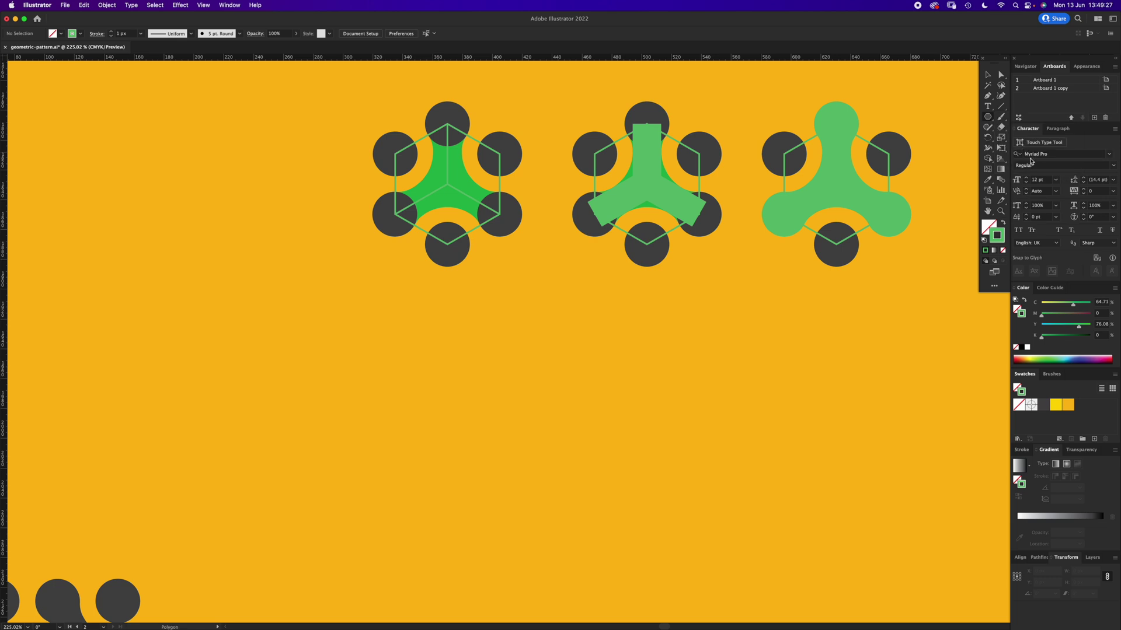
# Try drawing a polygon freehand beneath the examples while varying its number of sides, and delete it.
pyautogui.moveTo(482, 354); pyautogui.dragTo(615, 365)
pyautogui.press('Down')
pyautogui.press('Down')
pyautogui.press('Down')
pyautogui.press('Up')
pyautogui.press('Up')
pyautogui.press('Up')
pyautogui.press('Up')
pyautogui.press('Up')
pyautogui.press('Up')
pyautogui.press('Up')
pyautogui.press('Down')
pyautogui.press('Down')
pyautogui.press('Down')
pyautogui.press('Down')
pyautogui.press('Down')
pyautogui.press('Down')
pyautogui.press('Down')
pyautogui.press('Up')
pyautogui.press('Up')
pyautogui.press('Up')
pyautogui.press('Up')
pyautogui.press('Up')
pyautogui.press('Up')
pyautogui.press('Up')
pyautogui.press('Up')
pyautogui.press('BackSpace')
# Create a six-sided polygon with a radius of 89.6712 px, rotate it to 270° so a corner points up, and move it beneath the first example.
pyautogui.click(582, 383)
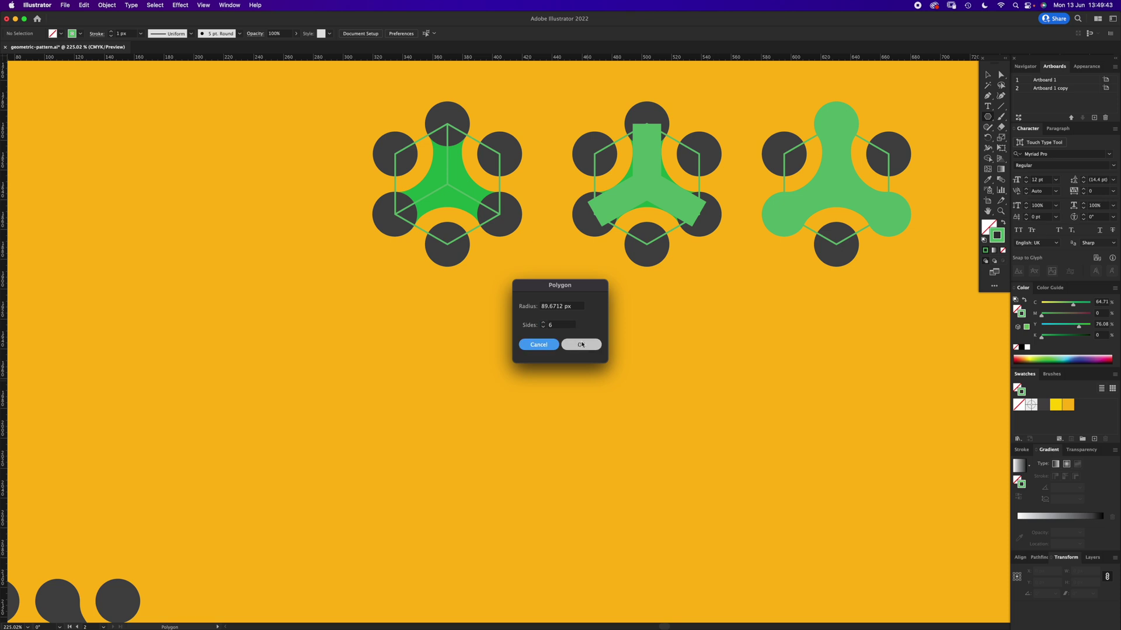
pyautogui.press('Return')
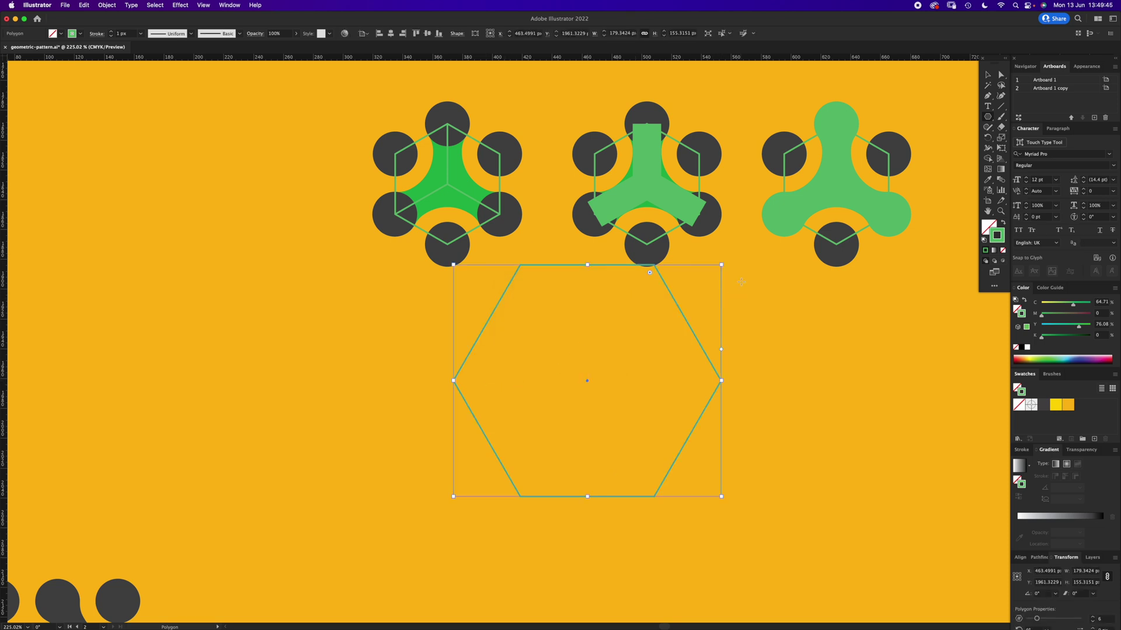
pyautogui.press('v')
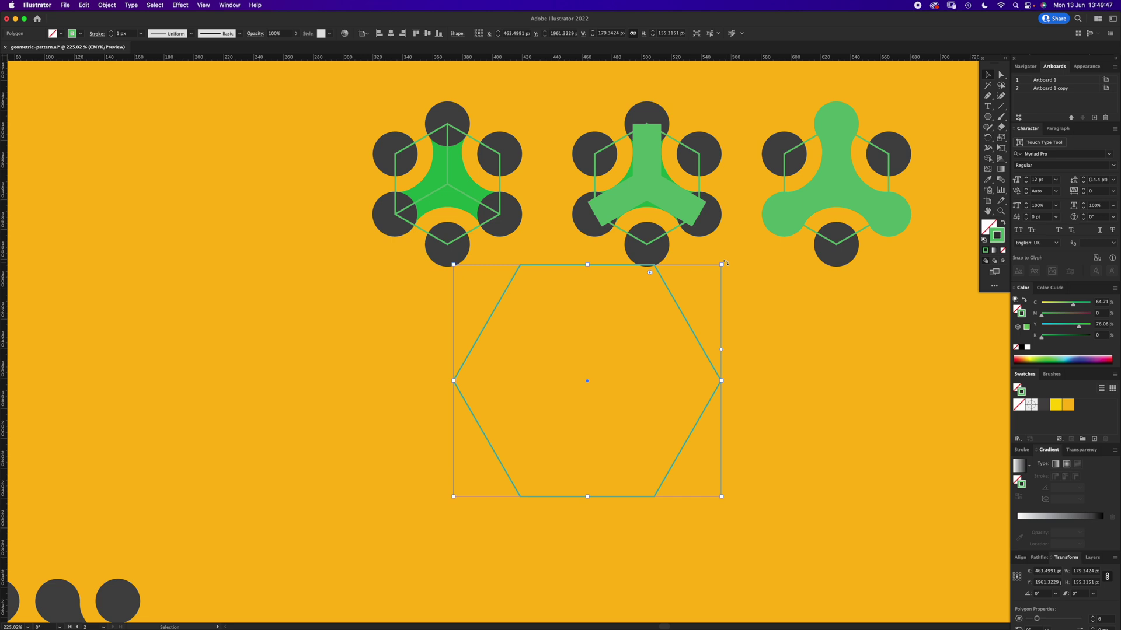
pyautogui.moveTo(725, 264); pyautogui.dragTo(680, 490)
pyautogui.moveTo(646, 283); pyautogui.dragTo(536, 325)
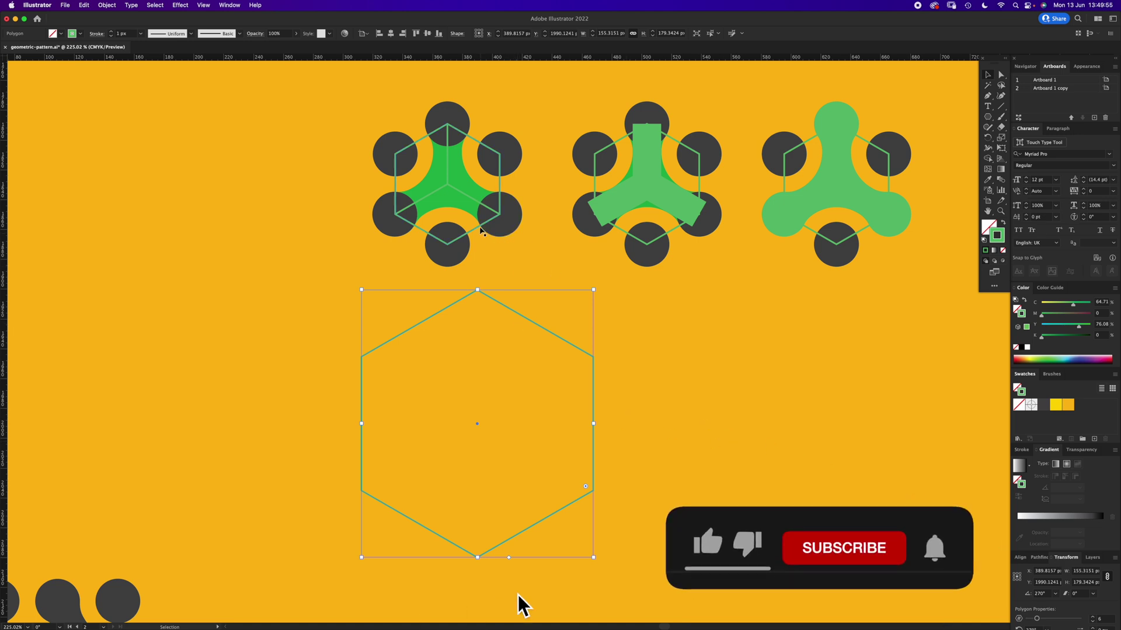
# Resize the new hexagon proportionally to 70 px wide and align it directly beneath the first example.
pyautogui.click(482, 230)
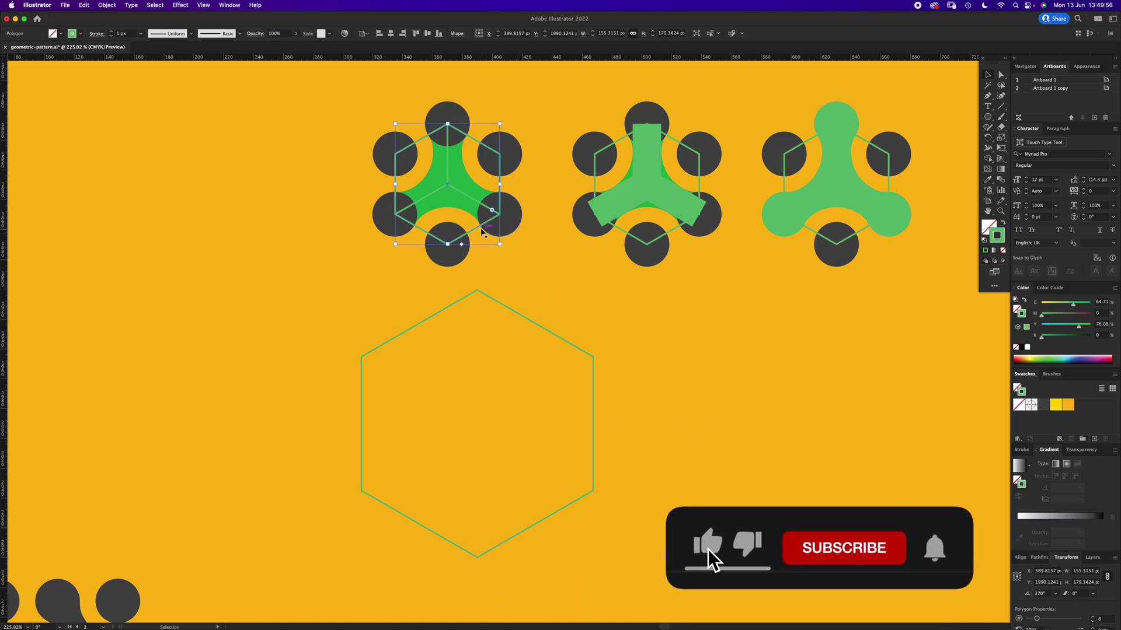
pyautogui.click(593, 361)
pyautogui.click(1074, 569)
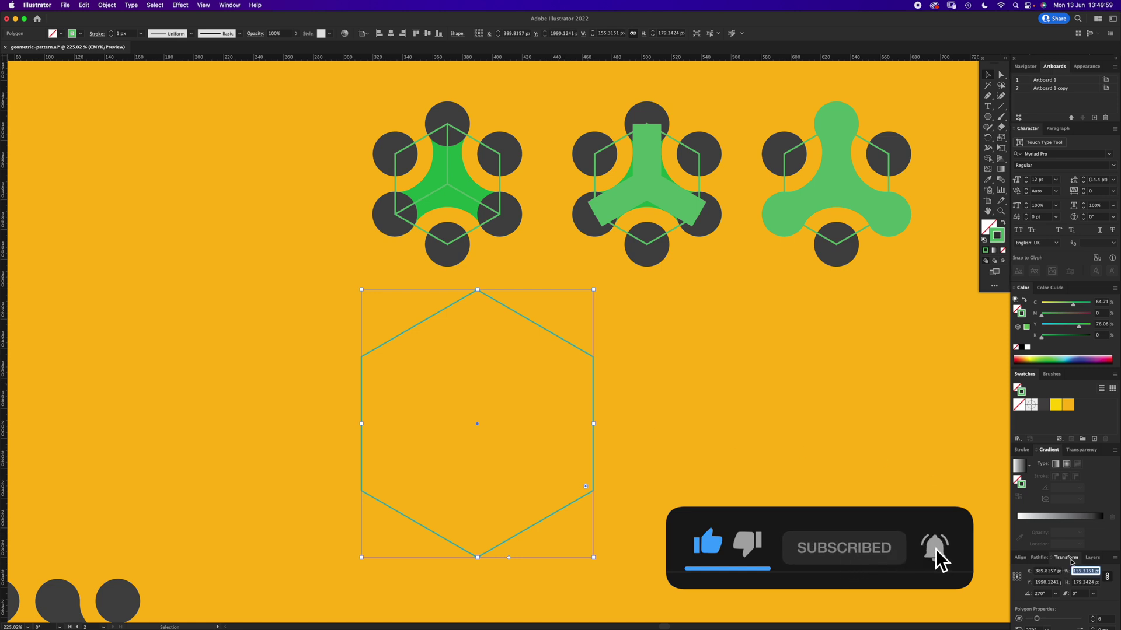
pyautogui.write('70')
pyautogui.press('Return')
pyautogui.click(590, 373)
pyautogui.moveTo(528, 420); pyautogui.dragTo(499, 379)
pyautogui.click(517, 324)
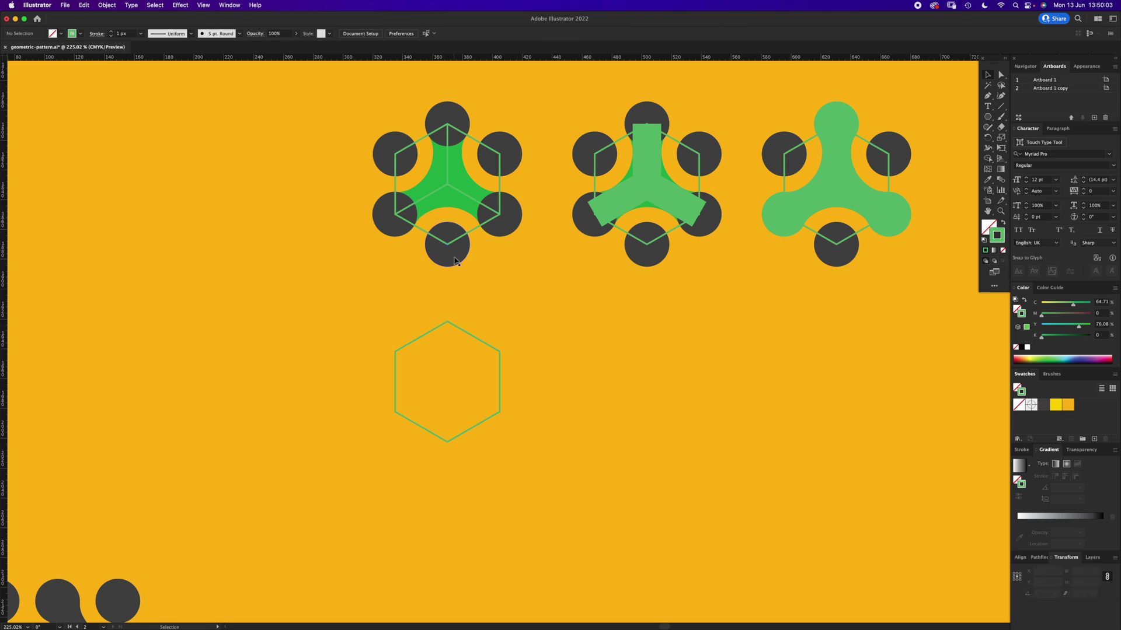
# Draw a dark grey circle beside the new hexagon and set its diameter to 30 px to match the example circles.
pyautogui.press('z')
pyautogui.click(446, 378)
pyautogui.click(571, 332)
pyautogui.press('v')
pyautogui.click(563, 145)
pyautogui.scroll(3, 562, 144)
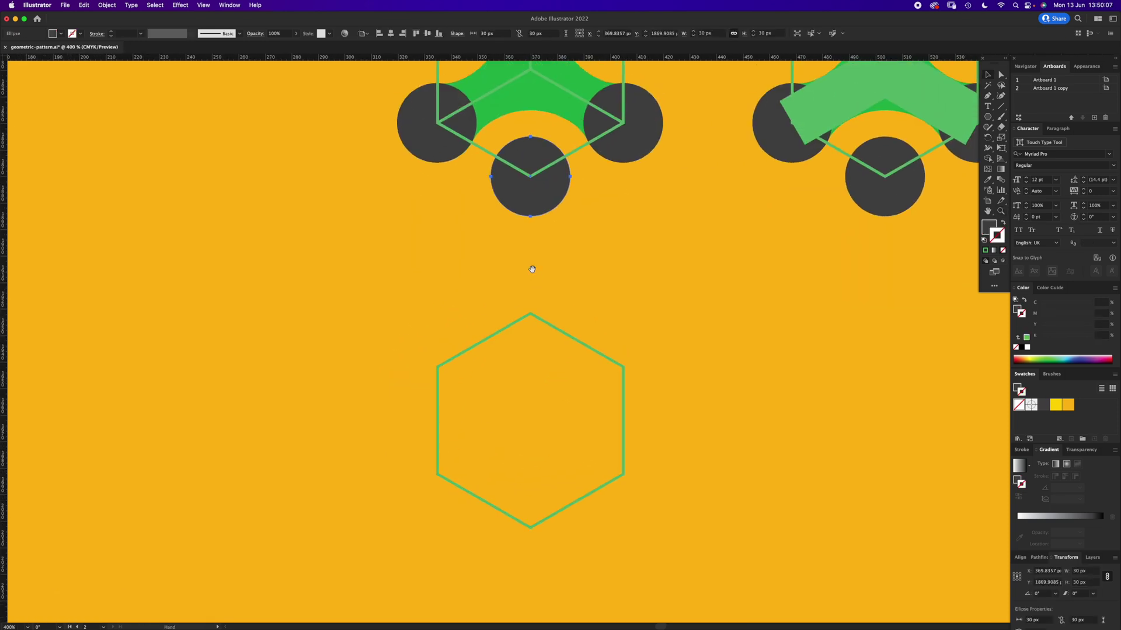
pyautogui.click(636, 293)
pyautogui.click(987, 116)
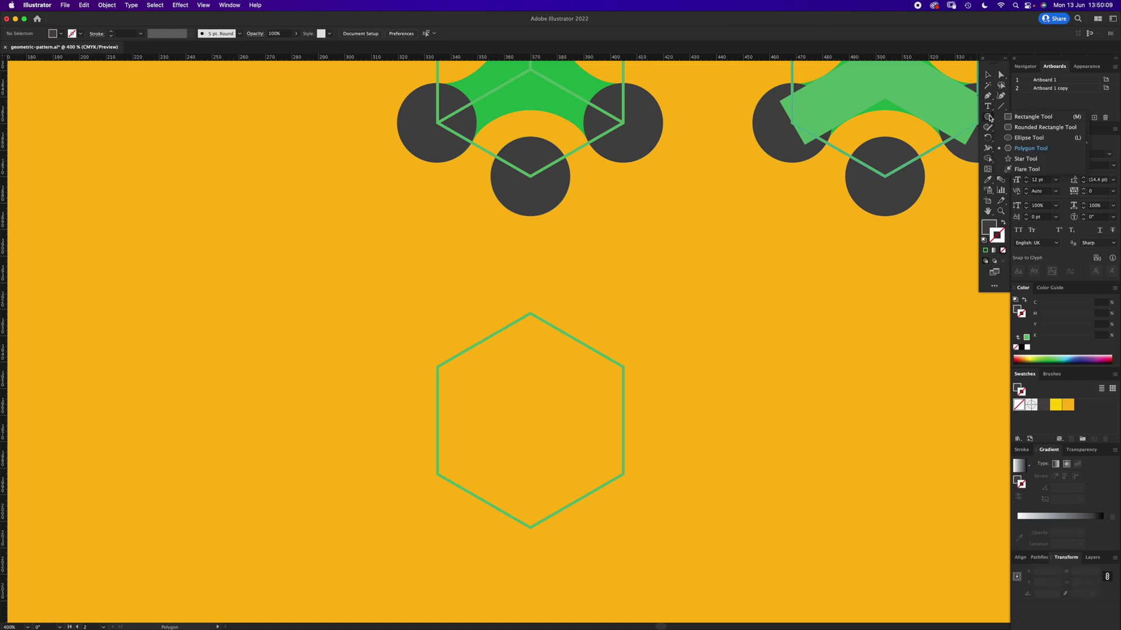
pyautogui.click(1007, 138)
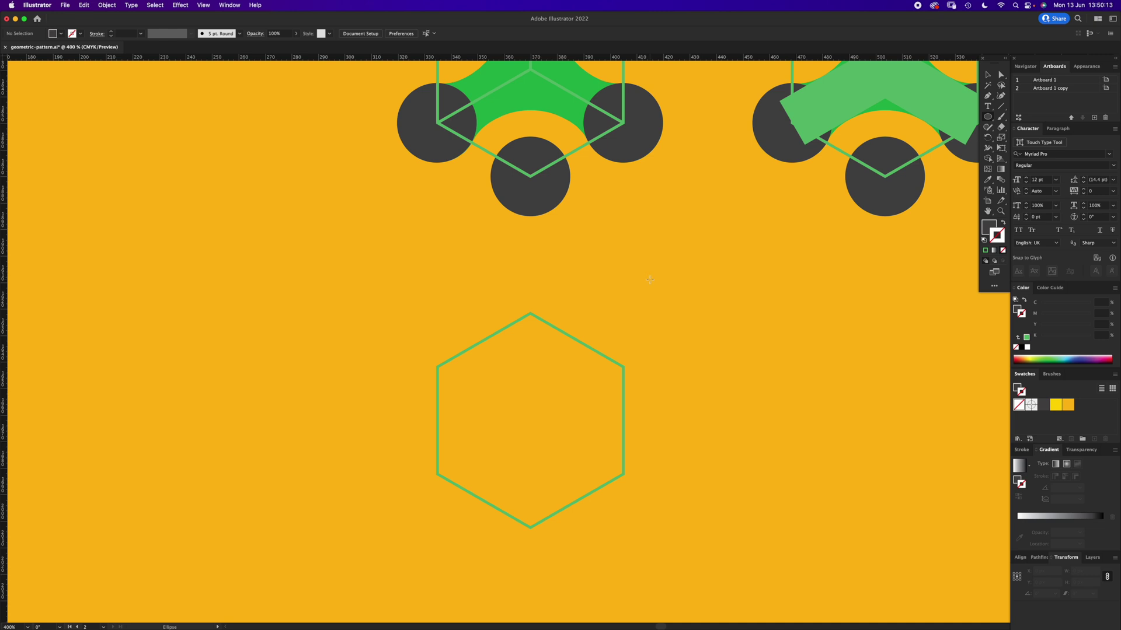
pyautogui.moveTo(650, 279); pyautogui.dragTo(710, 337)
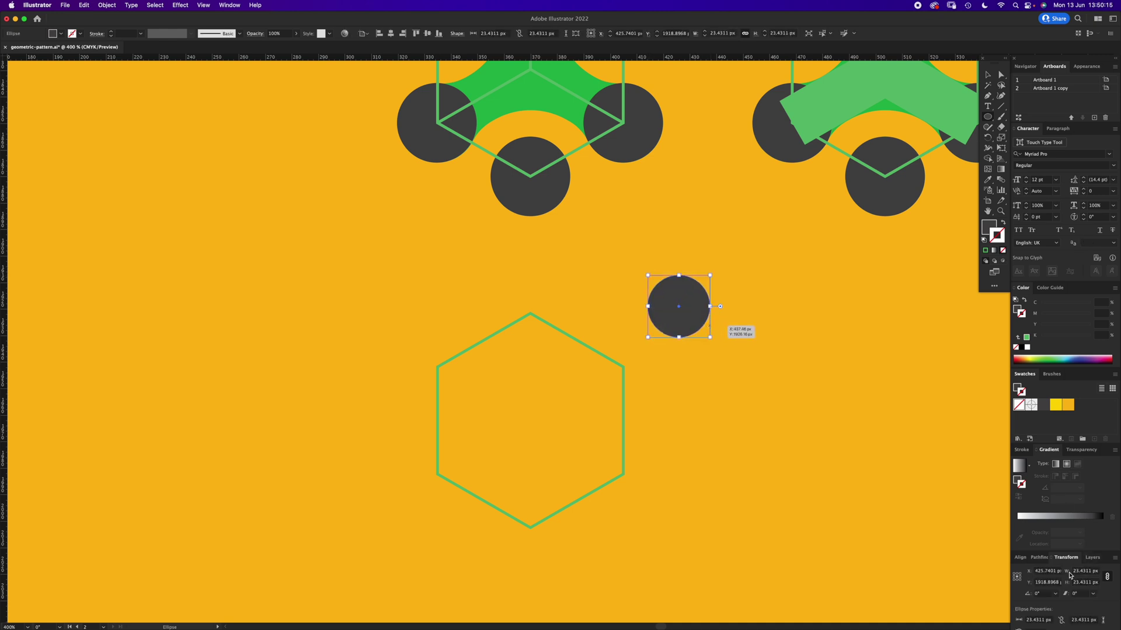
pyautogui.click(1067, 572)
pyautogui.write('30')
pyautogui.press('Return')
pyautogui.press('super+shift+a')
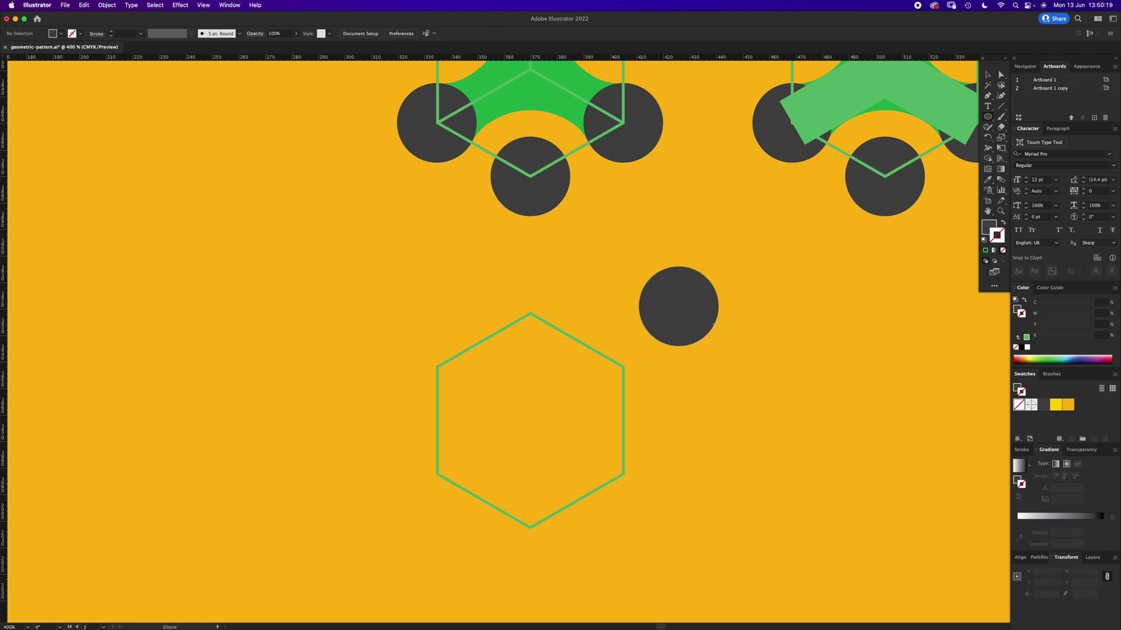
# Centre the circle on the hexagon's top corner and check the alignment in outline view.
pyautogui.press('v')
pyautogui.moveTo(679, 309); pyautogui.dragTo(530, 315)
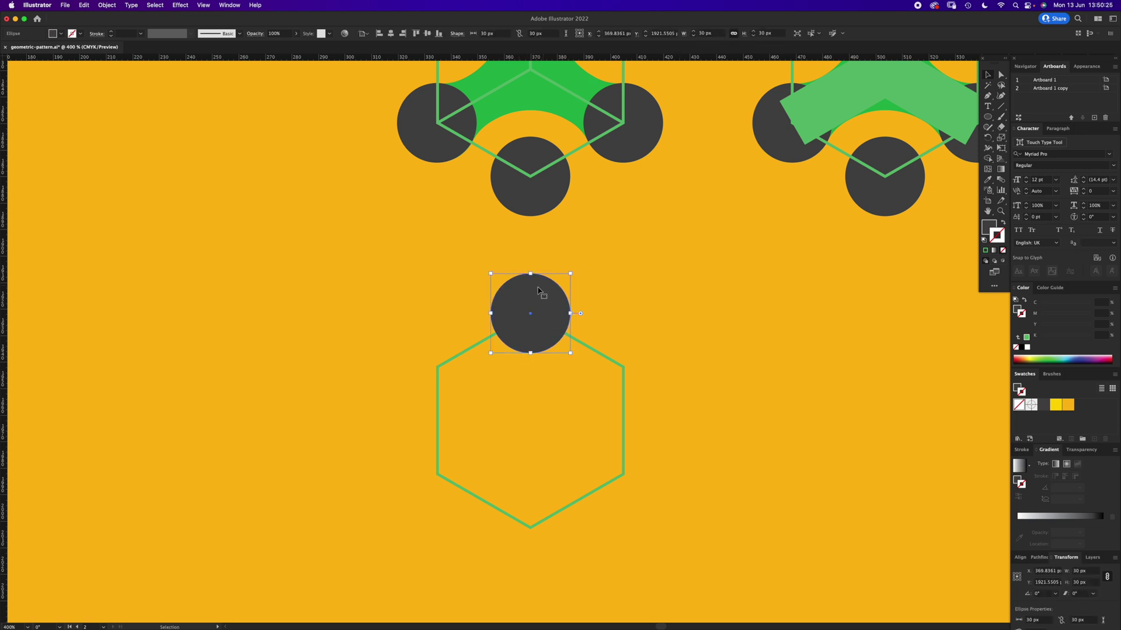
pyautogui.press('a')
pyautogui.press('super+y')
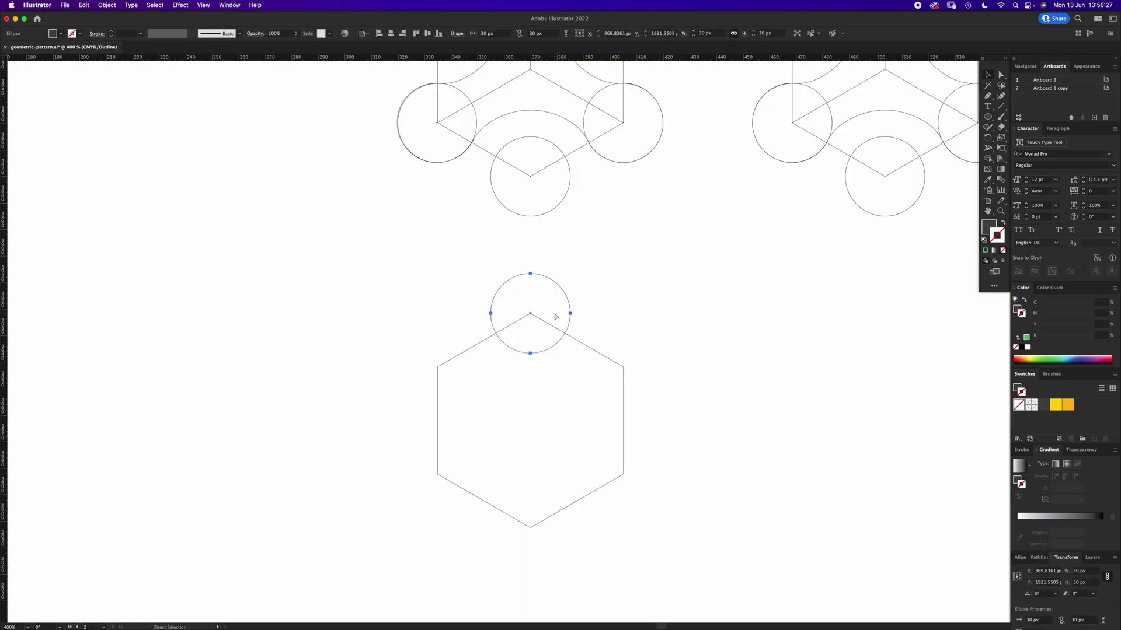
pyautogui.press('super+y')
pyautogui.press('v')
pyautogui.click(598, 324)
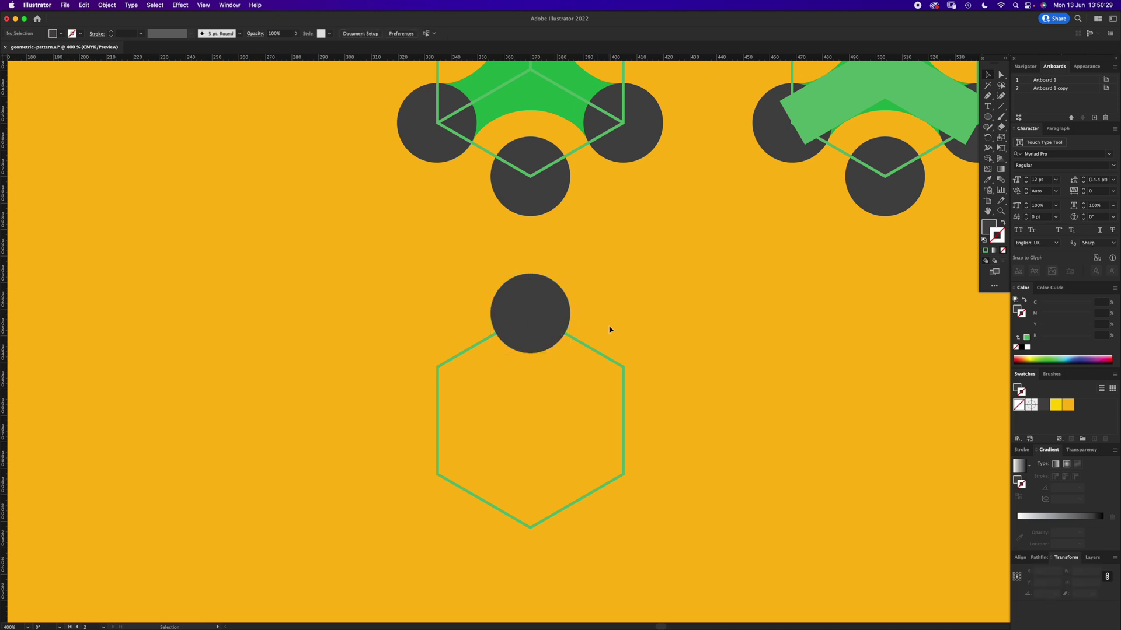
# Bring the new hexagon to the front so its outline lies over the circle.
pyautogui.click(593, 352)
pyautogui.press('super')
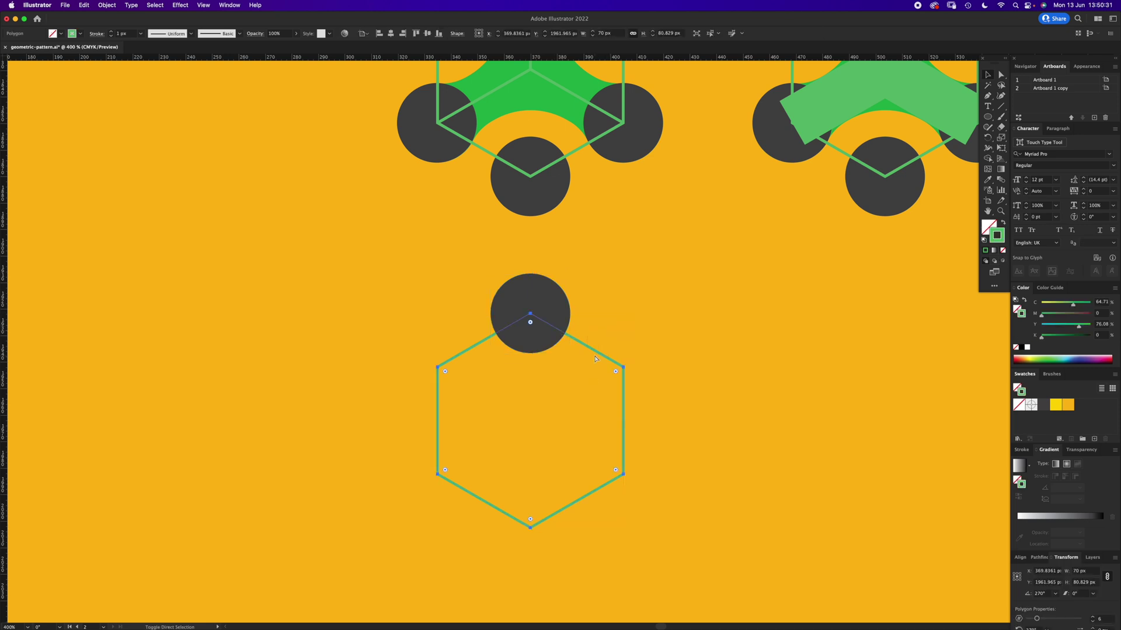
pyautogui.press('super+shift+bracketright')
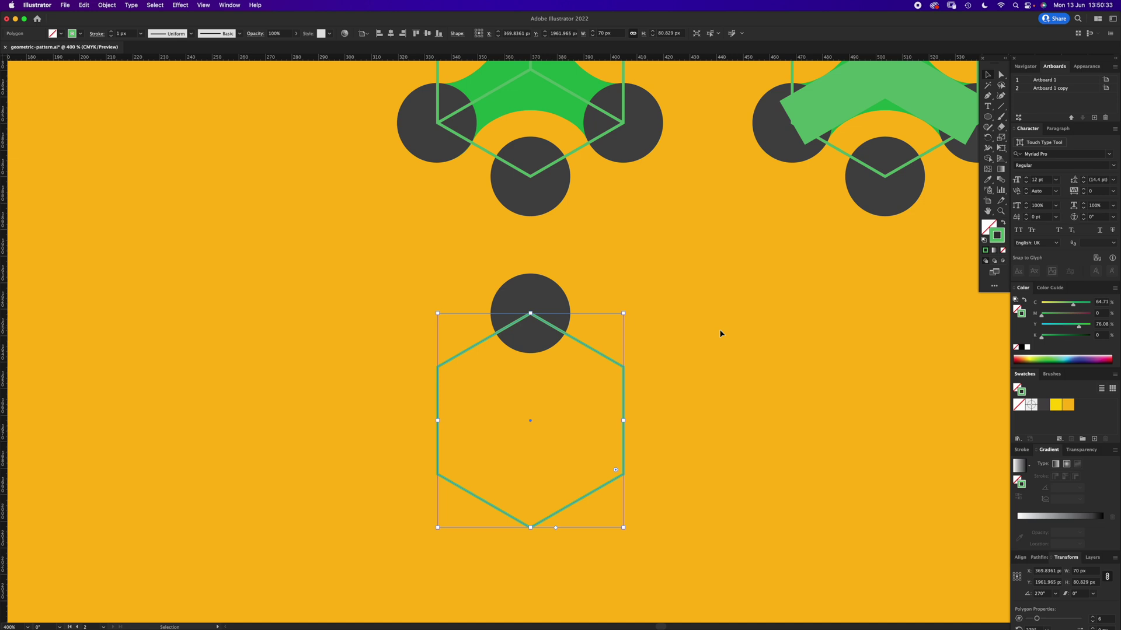
pyautogui.click(720, 332)
# Duplicate the top circle straight down so the copy is centred on the hexagon's bottom corner.
pyautogui.press('super+space')
pyautogui.moveTo(538, 394); pyautogui.dragTo(617, 348)
pyautogui.click(611, 243)
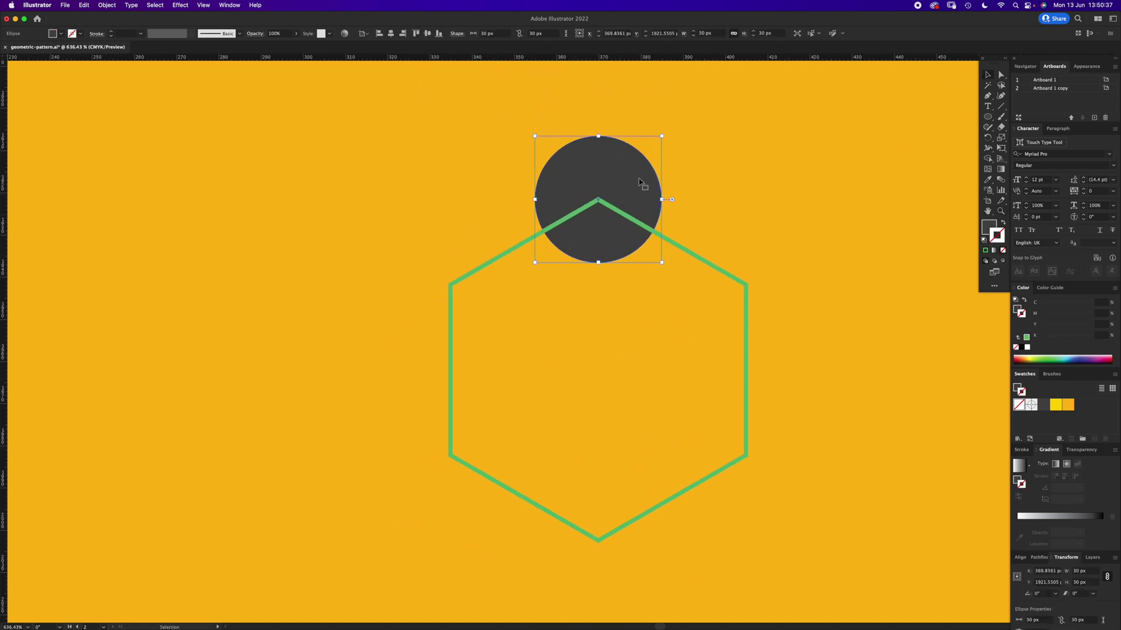
pyautogui.click(716, 162)
pyautogui.click(610, 246)
pyautogui.moveTo(607, 238); pyautogui.dragTo(615, 578)
pyautogui.click(671, 393)
# Select the top and bottom circles together and paste a copy of the pair in place in front.
pyautogui.press('c')
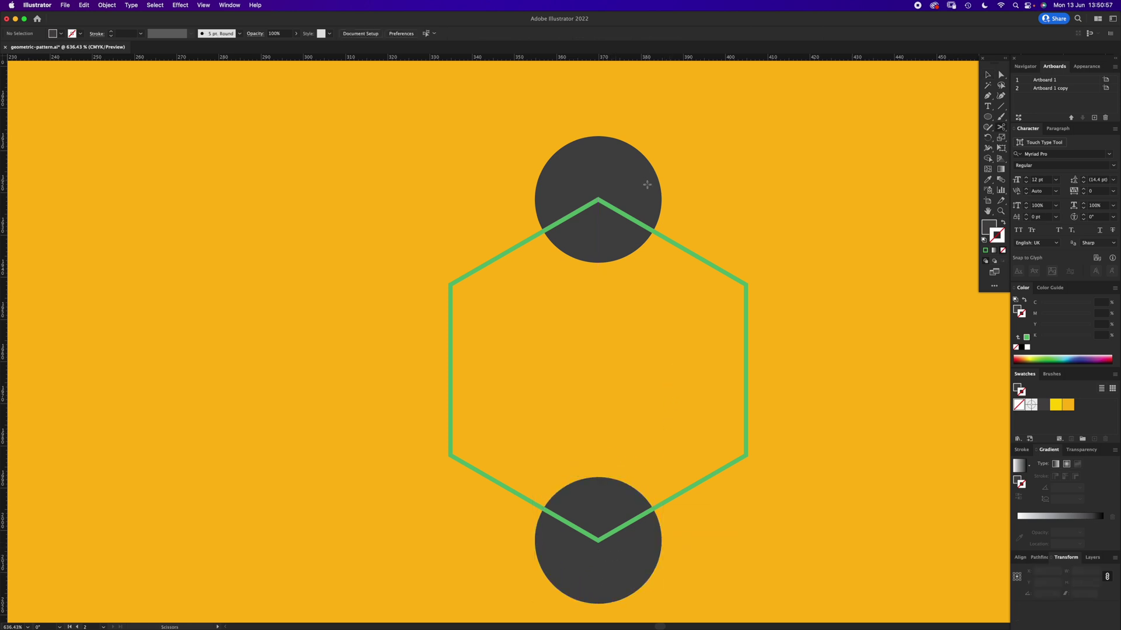
pyautogui.press('v')
pyautogui.click(637, 189)
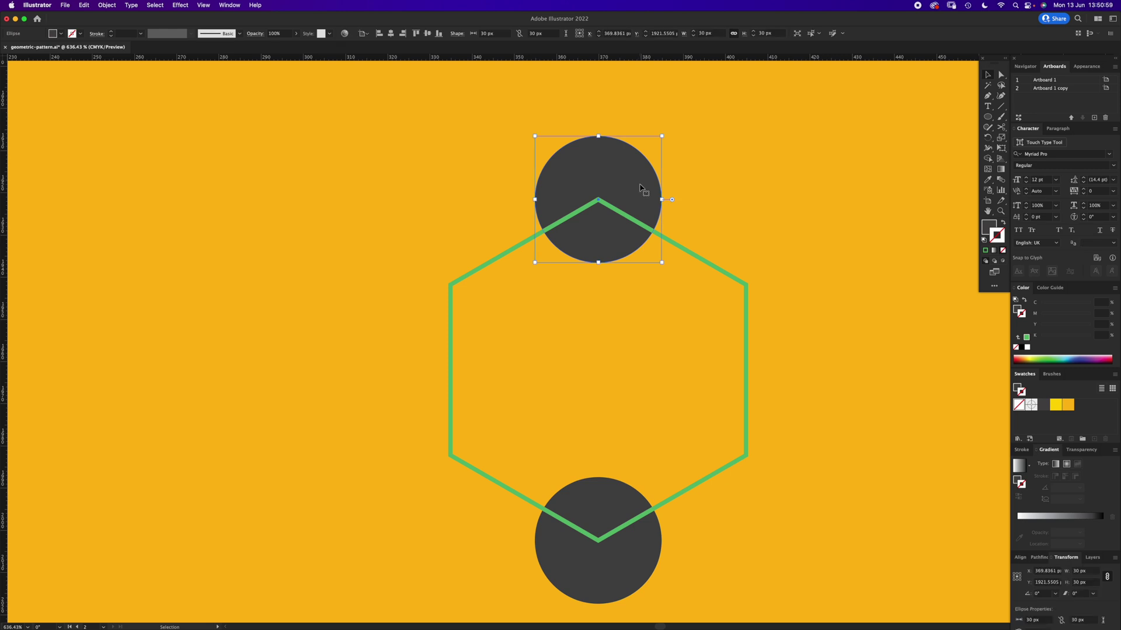
pyautogui.keyDown('shift'); pyautogui.click(620, 506); pyautogui.keyUp('shift')
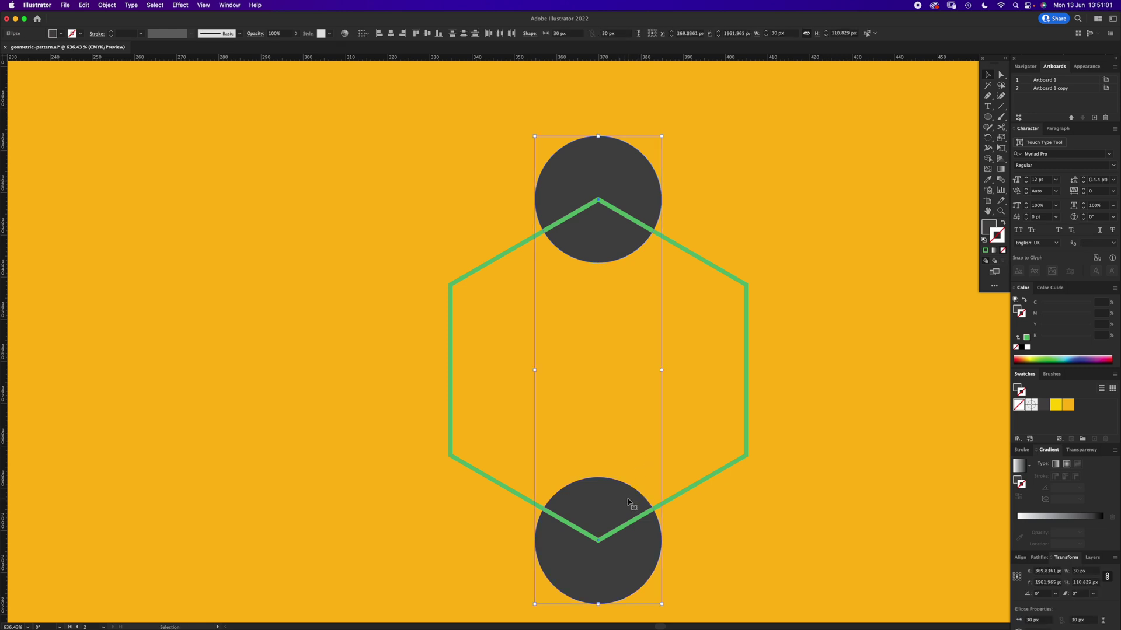
pyautogui.press('super')
pyautogui.press('super+shift+bracketright')
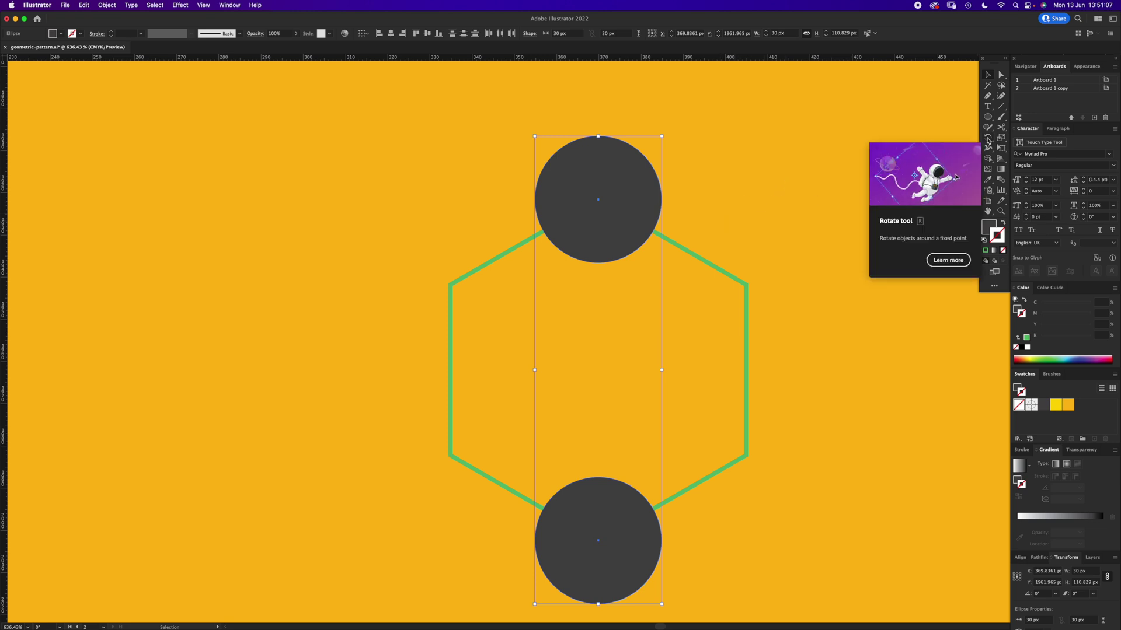
# Rotate the copied pair by -60° around the hexagon's centre, and repeat the copy and rotation for the remaining two corners.
pyautogui.press('r')
pyautogui.doubleClick(988, 138)
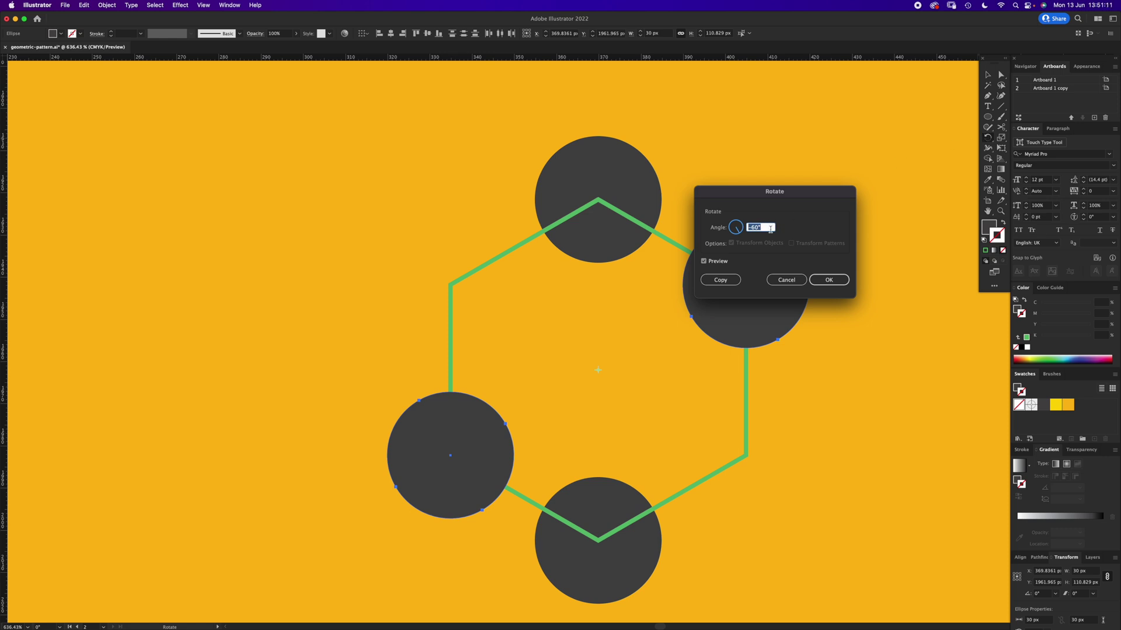
pyautogui.click(837, 279)
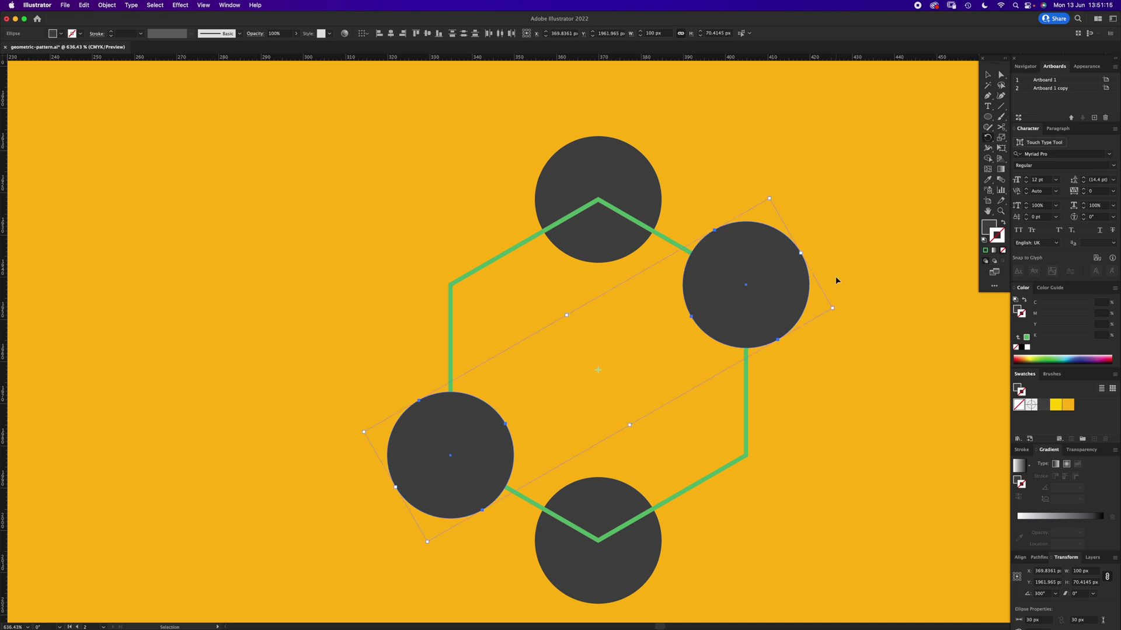
pyautogui.press('shift')
pyautogui.press('super+d')
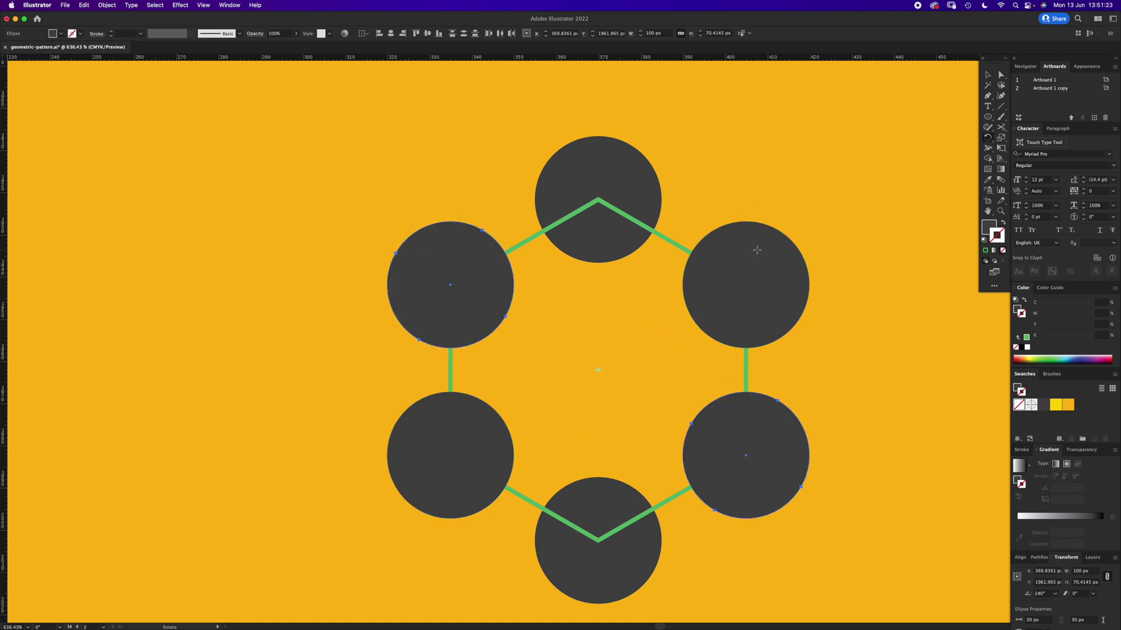
# Check how the circles sit on the hexagon's corners in outline view and return to the colour preview.
pyautogui.press('super+shift+a')
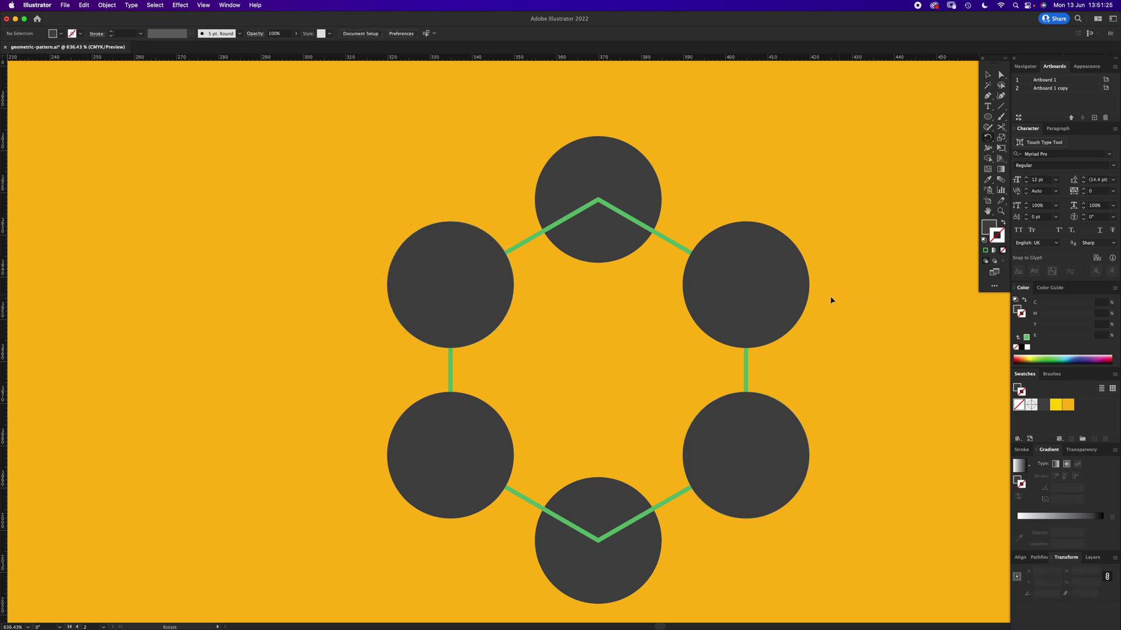
pyautogui.press('v')
pyautogui.press('super+y')
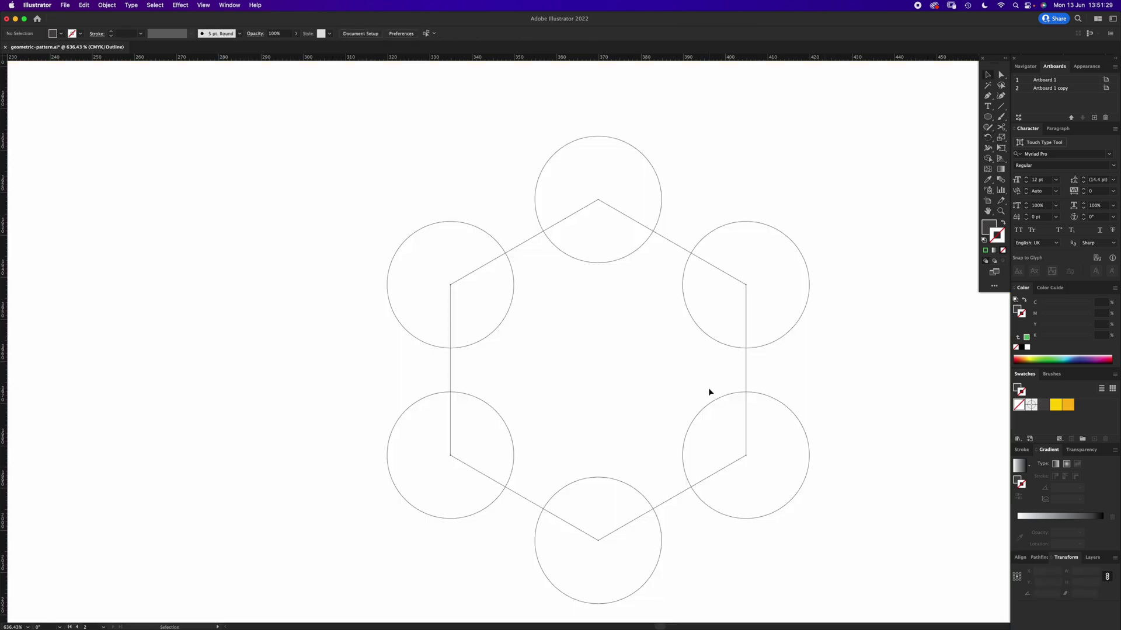
pyautogui.press('super+y')
# Bring the hexagon outline to the front so it lies over all six circles.
pyautogui.press('z')
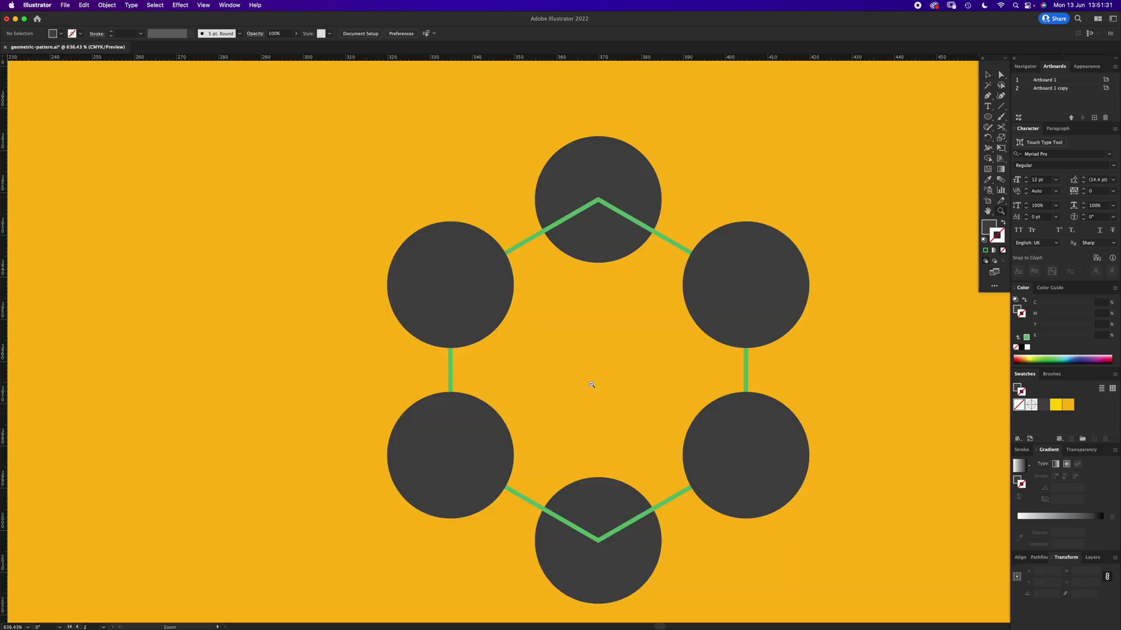
pyautogui.keyDown('alt'); pyautogui.click(604, 378); pyautogui.keyUp('alt')
pyautogui.keyDown('alt'); pyautogui.click(616, 375); pyautogui.keyUp('alt')
pyautogui.keyDown('alt'); pyautogui.click(640, 300); pyautogui.keyUp('alt')
pyautogui.press('space')
pyautogui.scroll(3, 644, 288)
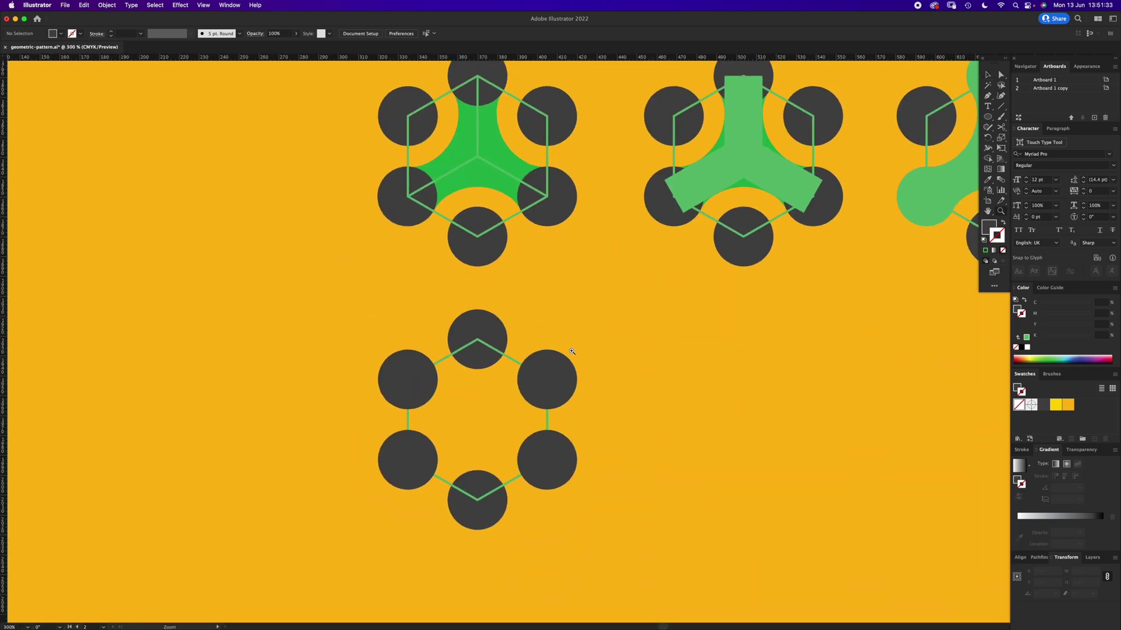
pyautogui.click(520, 357)
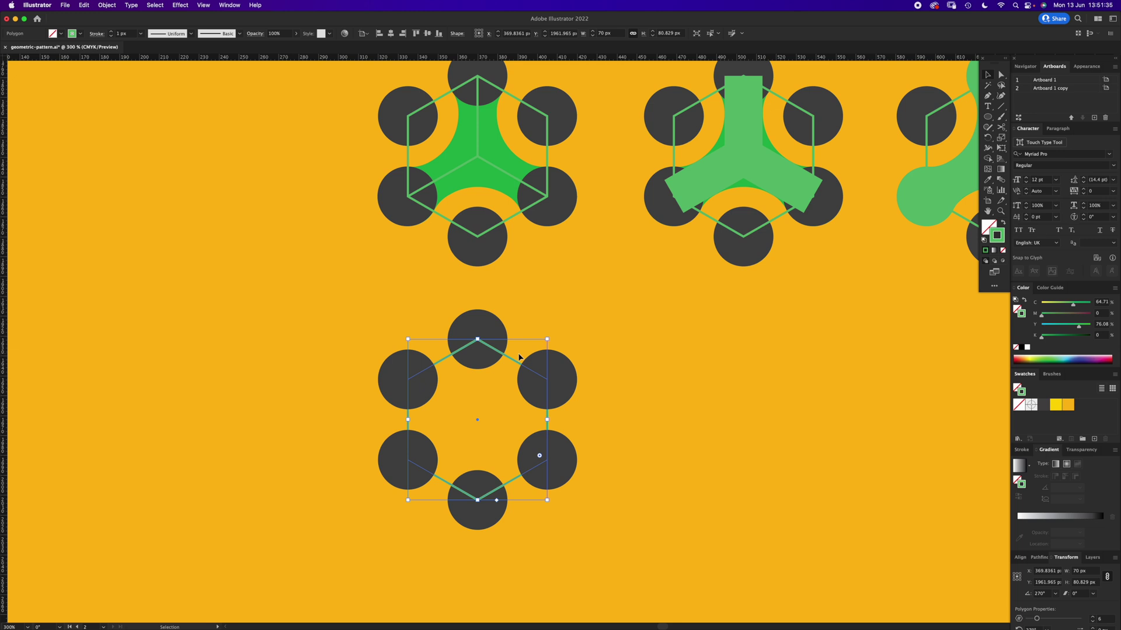
pyautogui.press('a')
pyautogui.press('v')
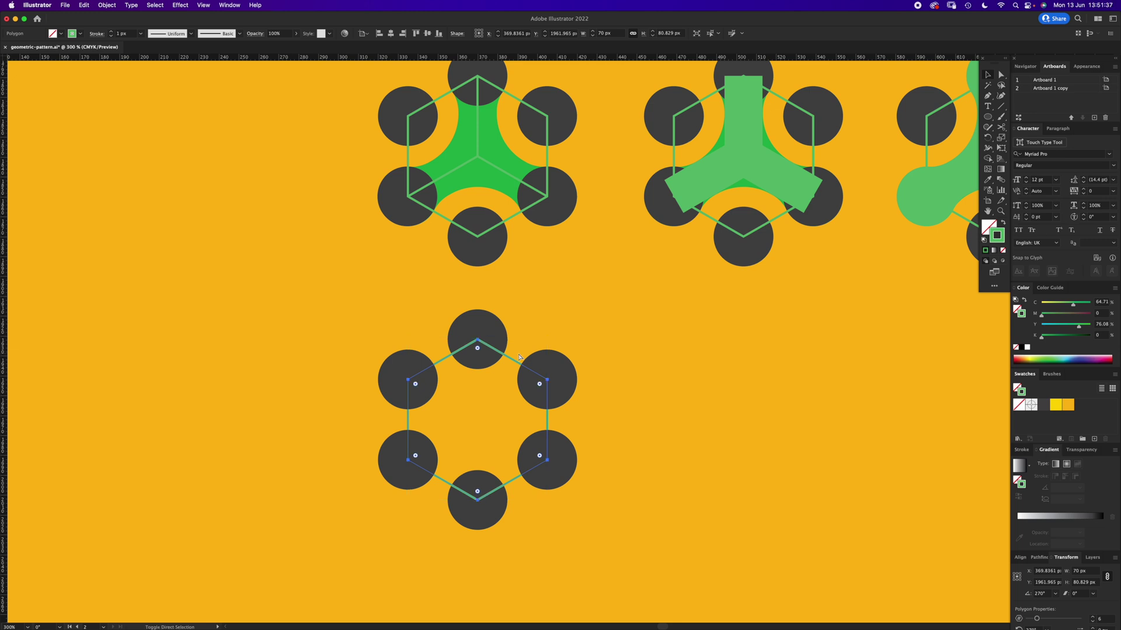
pyautogui.click(709, 404)
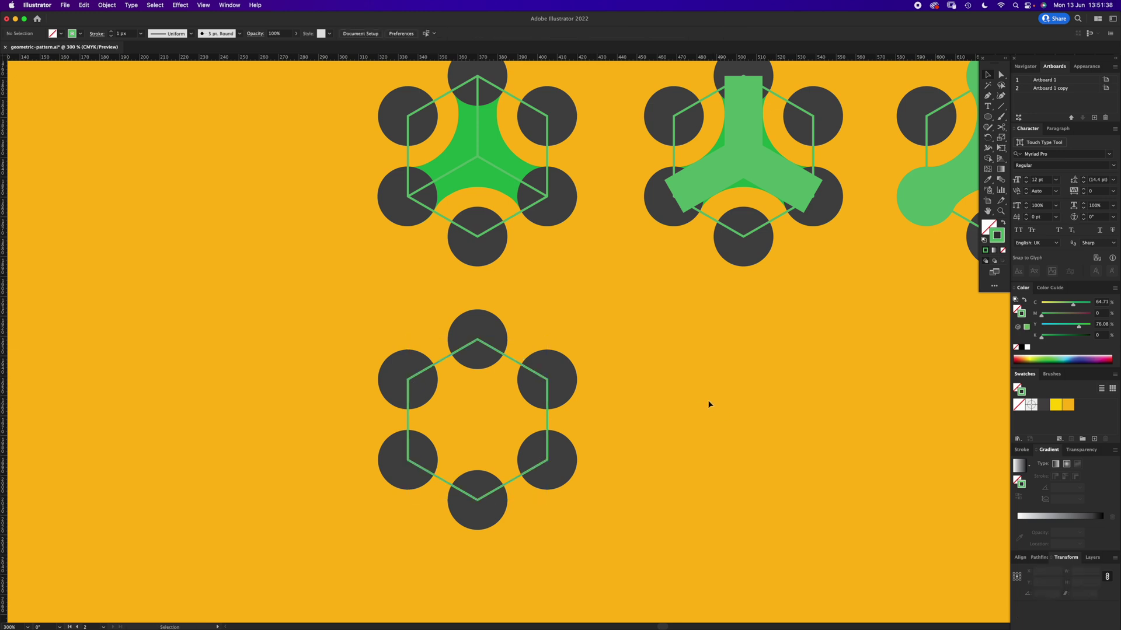
# Draw two straight diagonals with the Pen tool, from the hexagon's lower-left to upper-right corner and from its lower-right to upper-left corner.
pyautogui.press('z')
pyautogui.click(619, 362)
pyautogui.moveTo(593, 354); pyautogui.dragTo(707, 474)
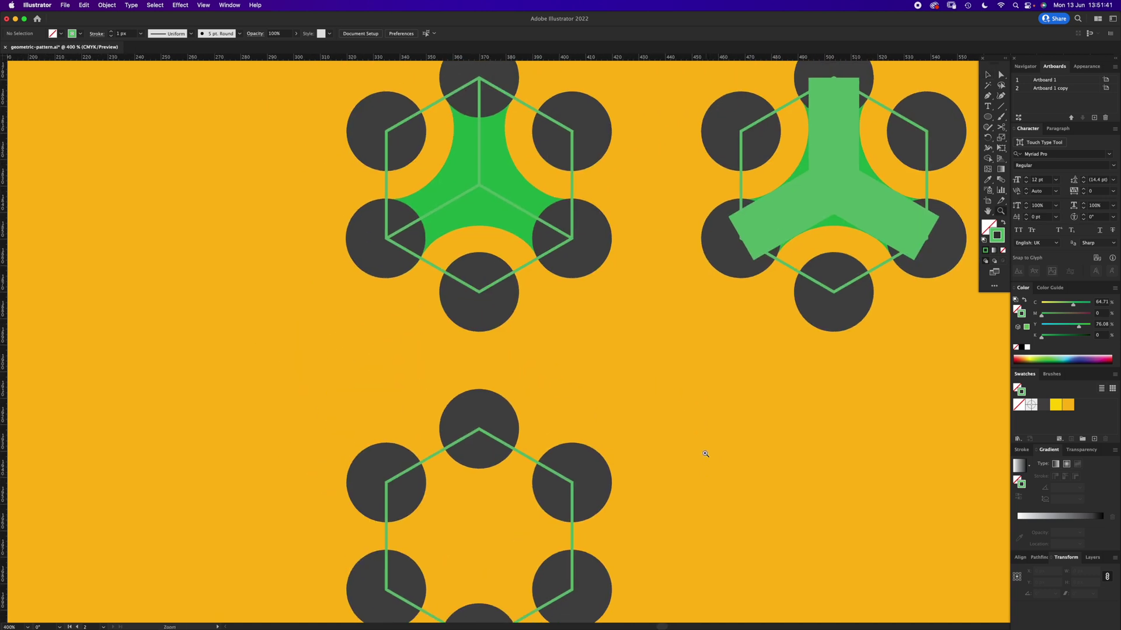
pyautogui.press('v')
pyautogui.moveTo(489, 465); pyautogui.dragTo(576, 299)
pyautogui.moveTo(573, 349); pyautogui.dragTo(635, 339)
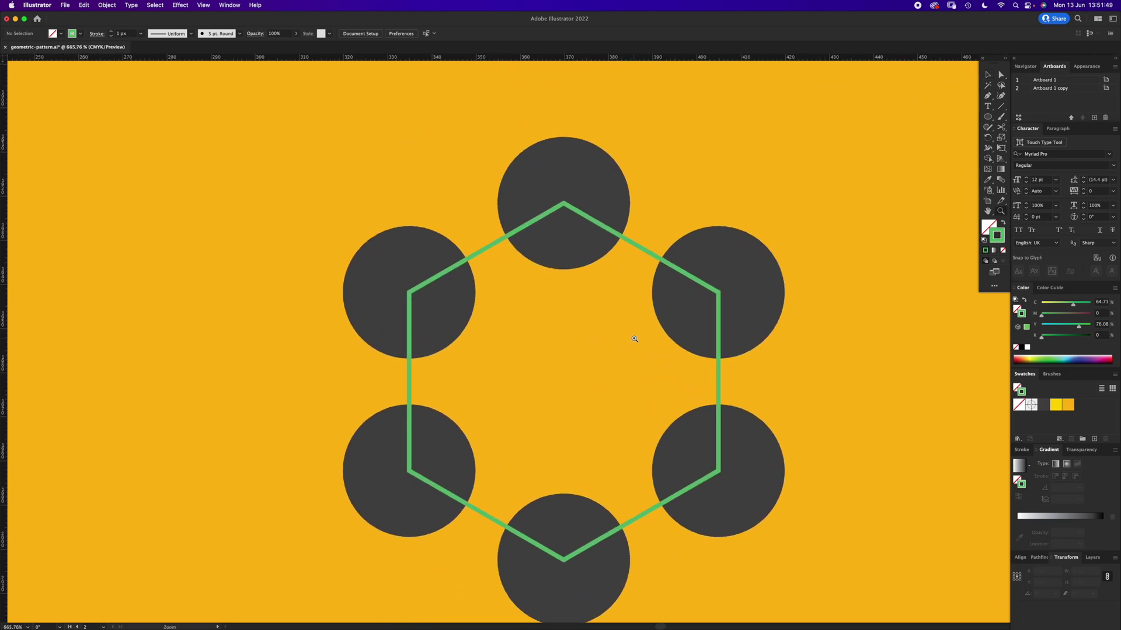
pyautogui.press('p')
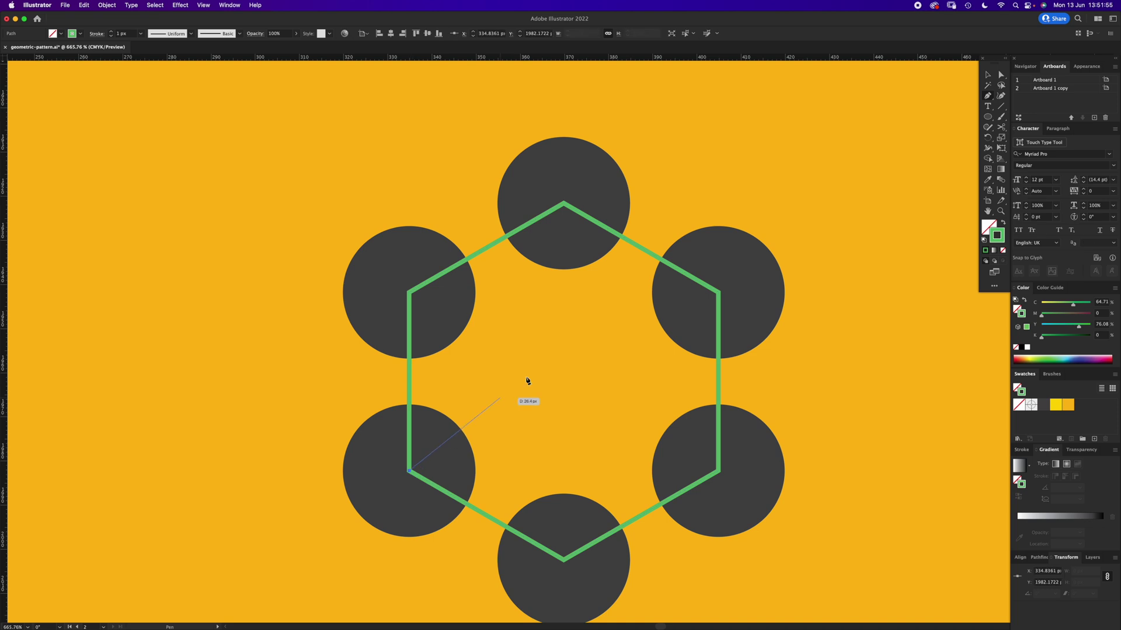
pyautogui.click(719, 295)
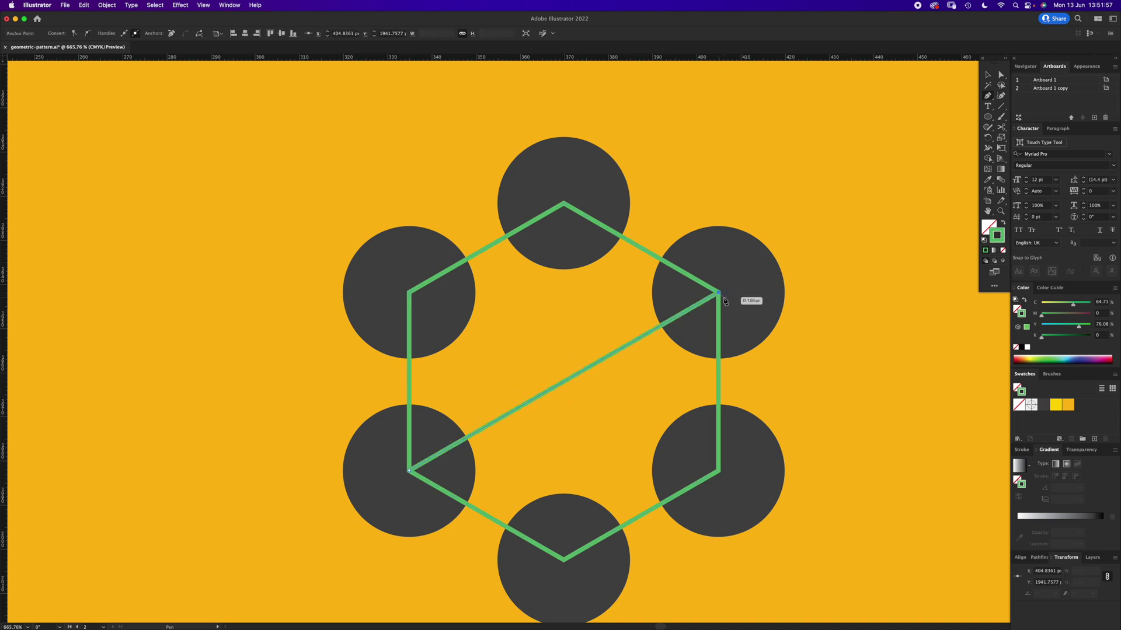
pyautogui.keyDown('super'); pyautogui.click(630, 388); pyautogui.keyUp('super')
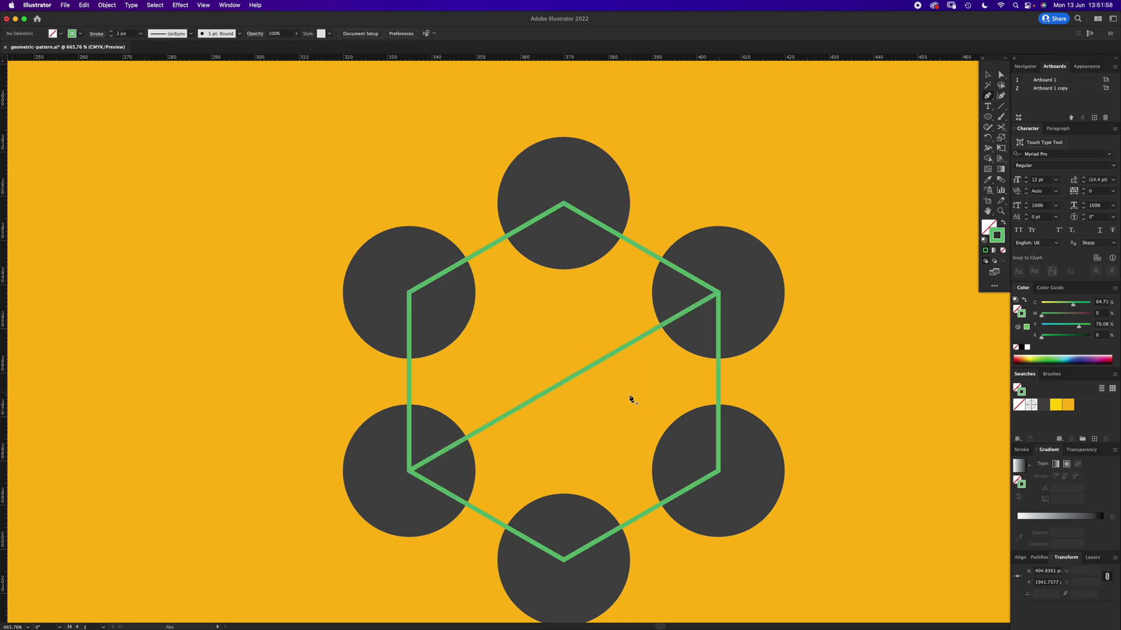
pyautogui.click(718, 471)
pyautogui.click(409, 292)
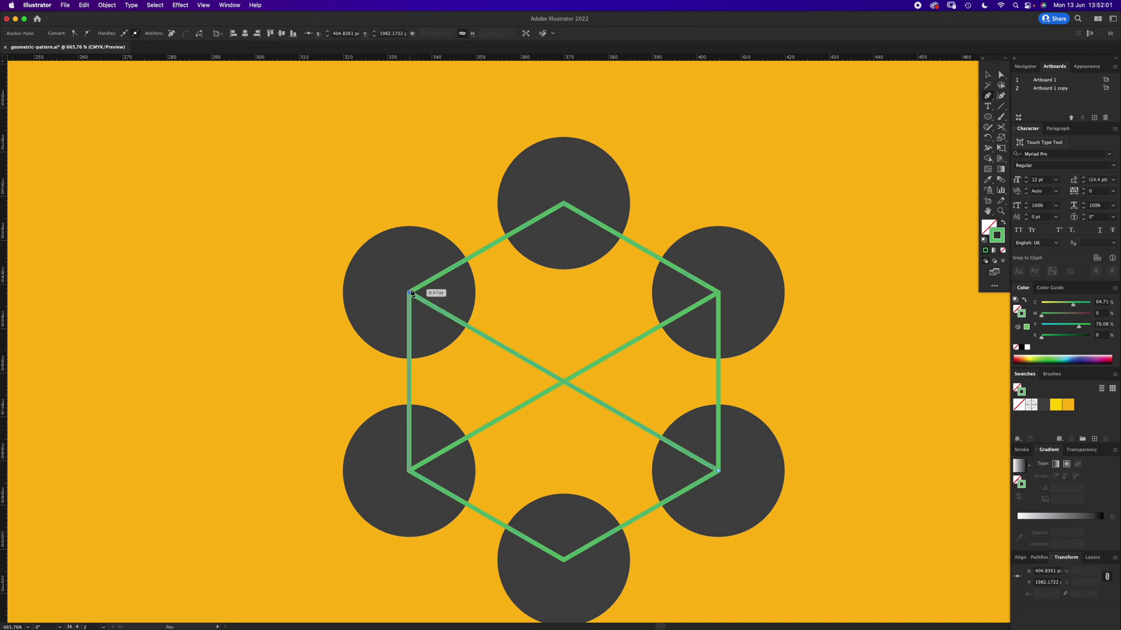
pyautogui.press('Escape')
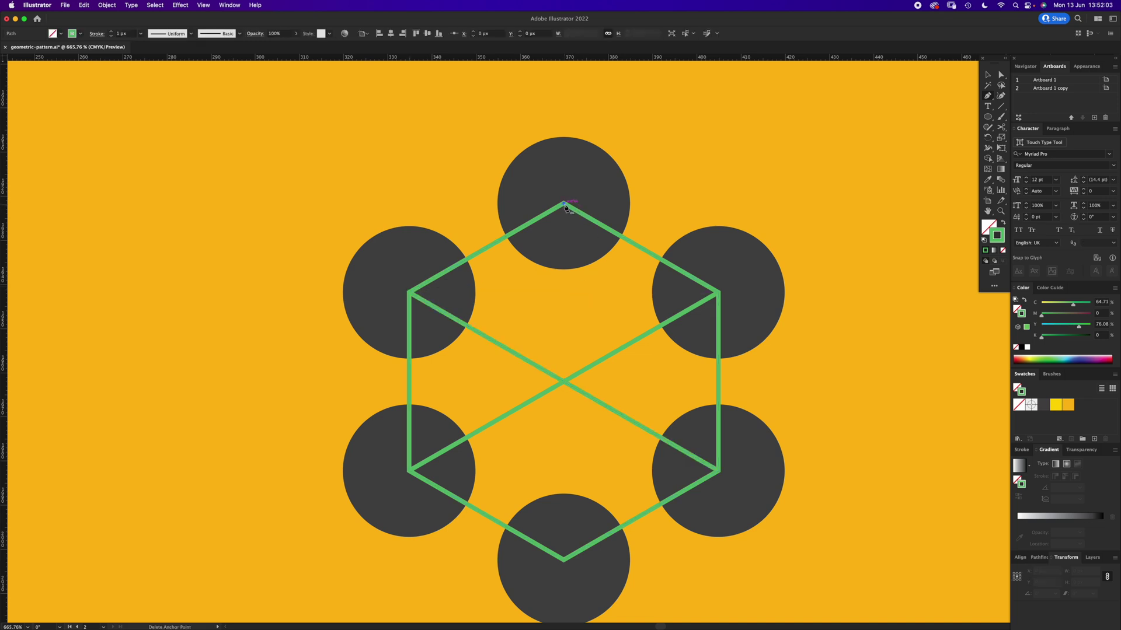
# Draw a vertical line from the hexagon's top corner down to its centre and end the path.
pyautogui.click(564, 204)
pyautogui.click(564, 381)
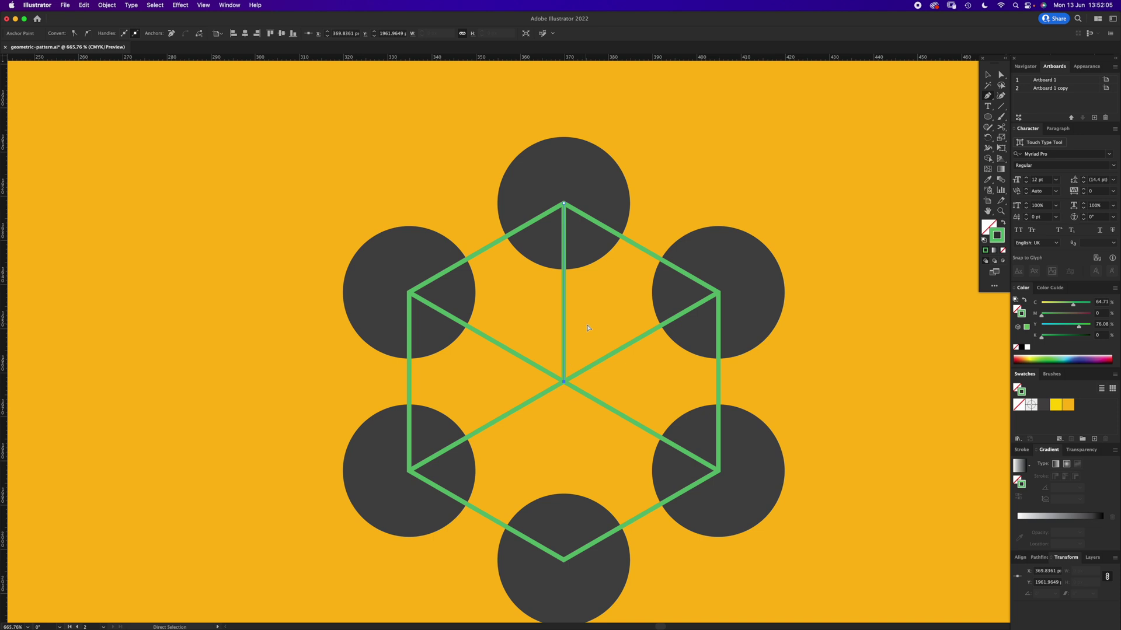
pyautogui.keyDown('super'); pyautogui.click(578, 358); pyautogui.keyUp('super')
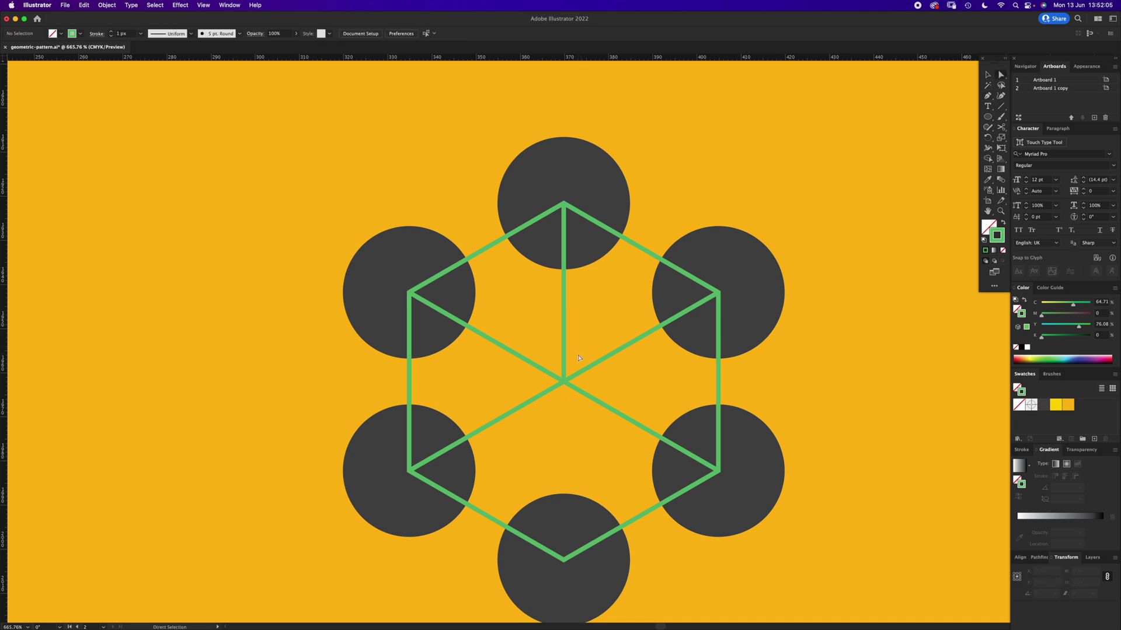
# Shorten both diagonals by moving their upper end points to the hexagon's centre, leaving three spokes.
pyautogui.click(498, 344)
pyautogui.click(410, 293)
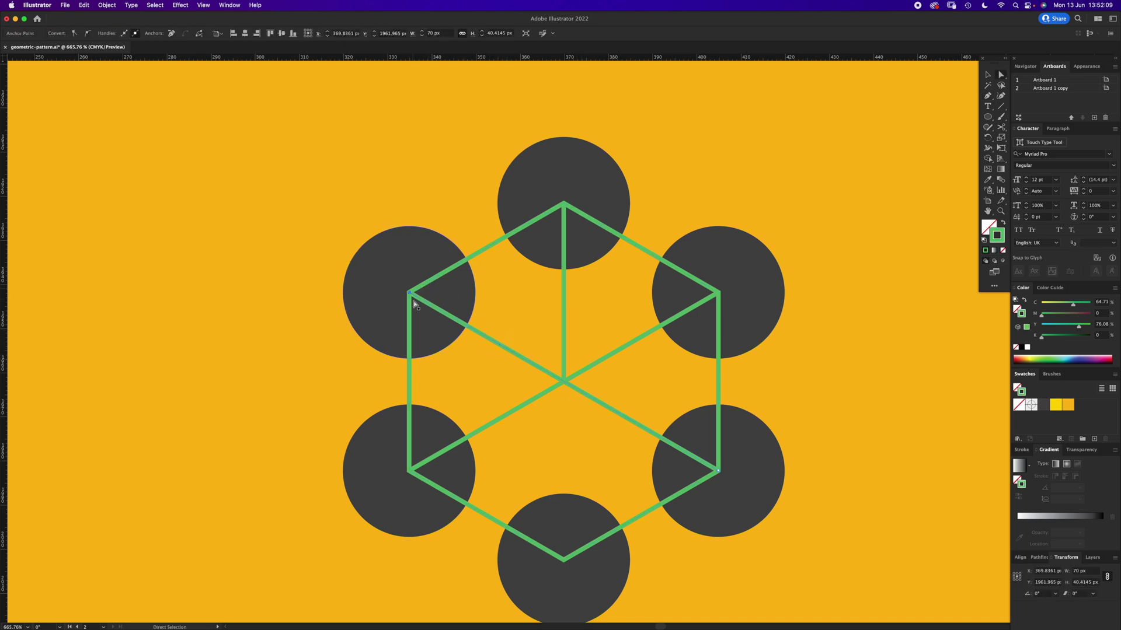
pyautogui.moveTo(409, 293); pyautogui.dragTo(564, 381)
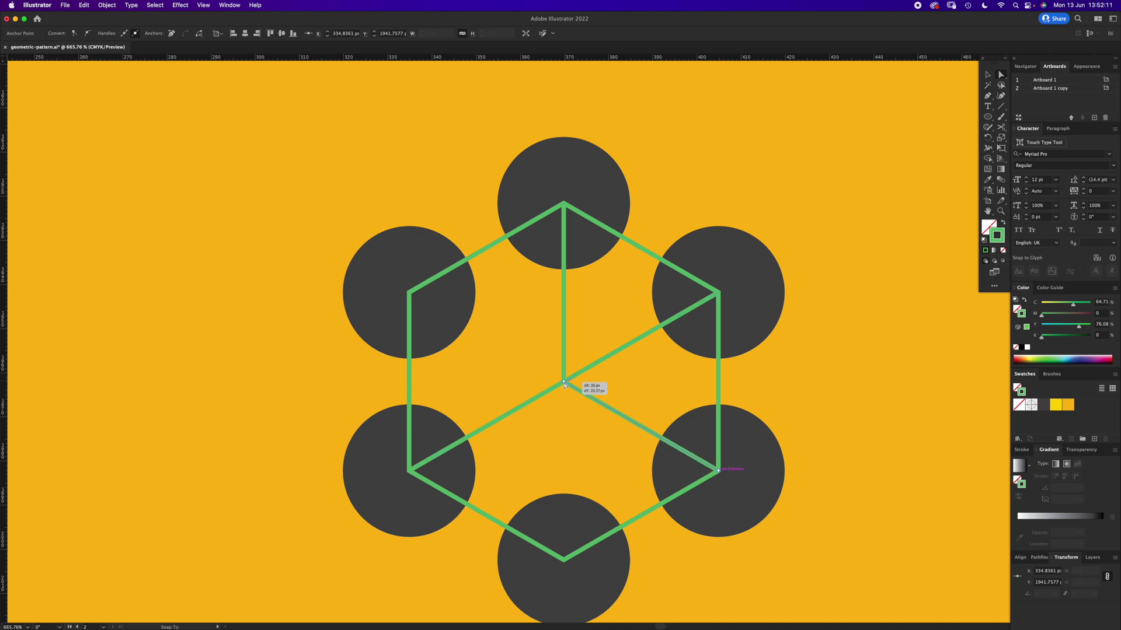
pyautogui.moveTo(718, 293)
pyautogui.mouseDown()
pyautogui.moveTo(632, 380)
pyautogui.moveTo(565, 379)
pyautogui.moveTo(543, 403)
pyautogui.mouseUp()
pyautogui.press('super+shift+a')
# Set the stroke weight of the three spokes to 21 px.
pyautogui.click(1023, 451)
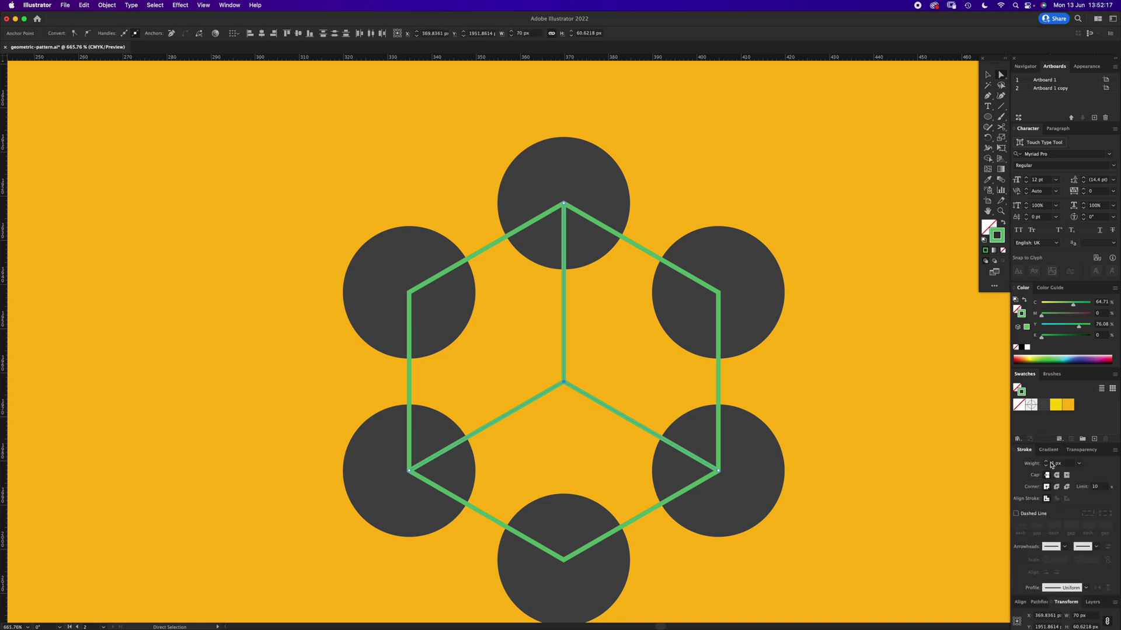
pyautogui.click(1051, 463)
pyautogui.write('21')
pyautogui.press('Return')
pyautogui.click(850, 338)
pyautogui.scroll(-5, 708, 291)
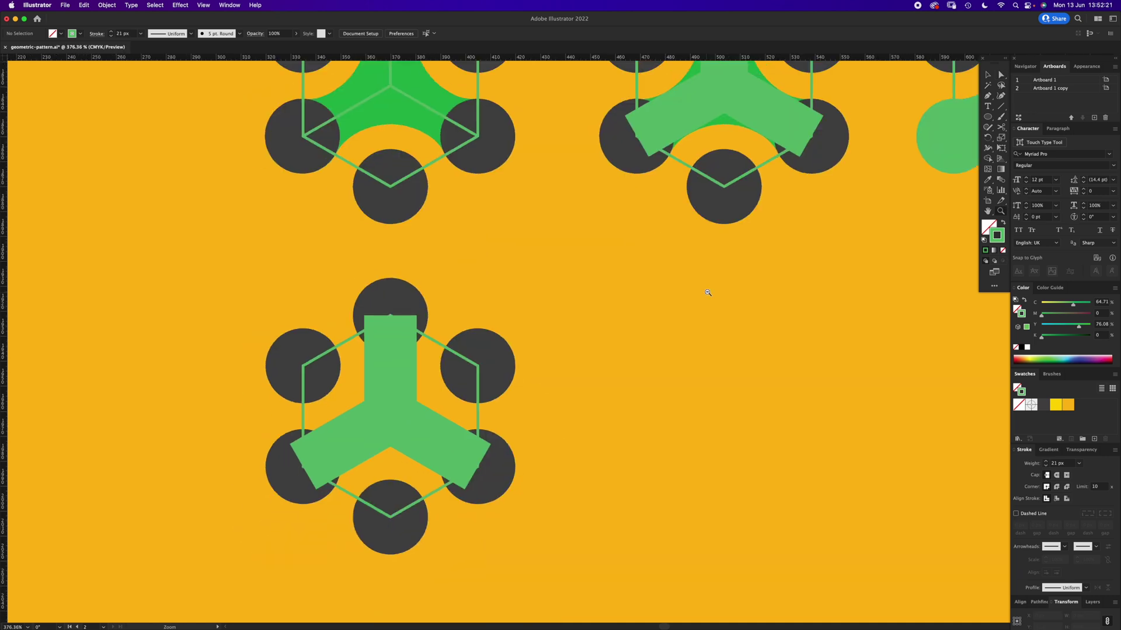
# Check the stroke weight of the prepared example's thick lines and set the three new spokes to 19 px.
pyautogui.press('v')
pyautogui.click(694, 105)
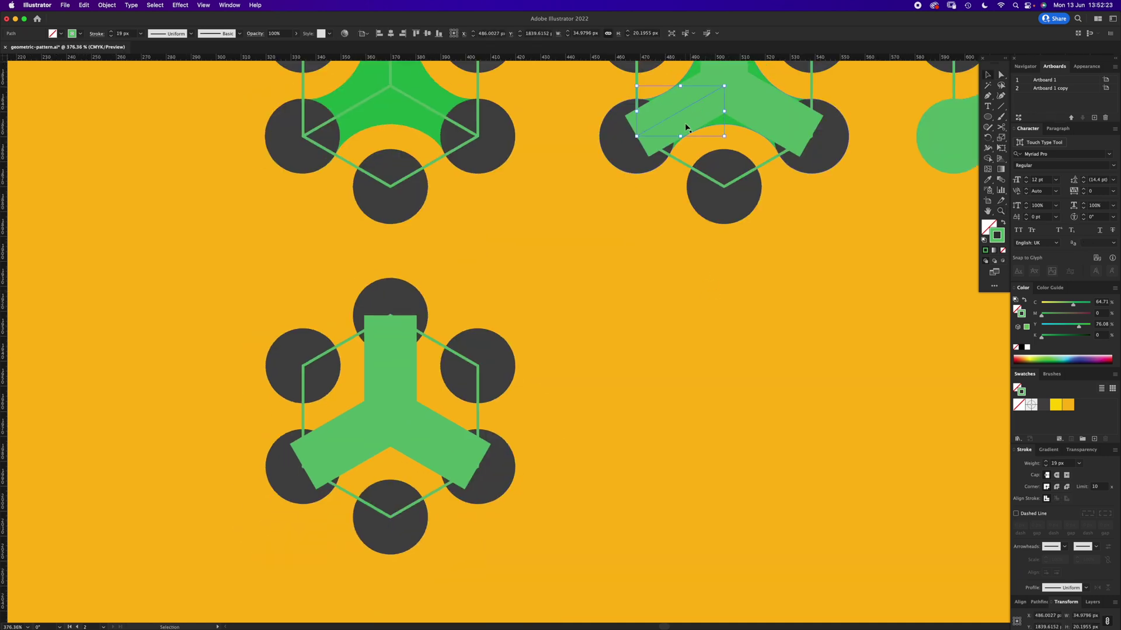
pyautogui.click(370, 433)
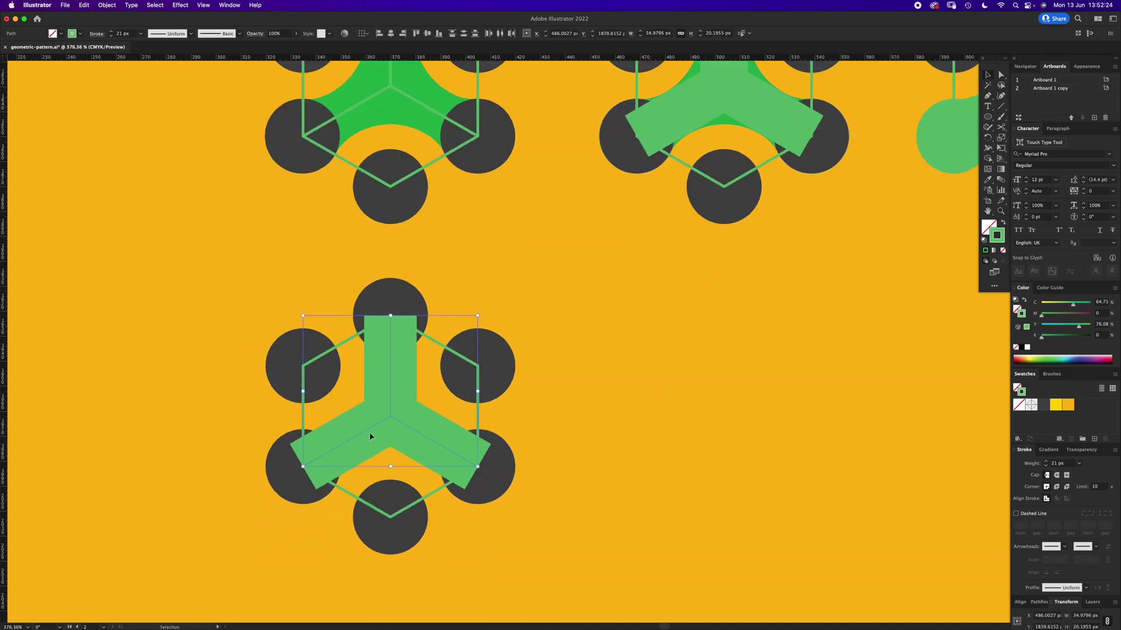
pyautogui.click(1062, 464)
pyautogui.write('19')
pyautogui.press('Return')
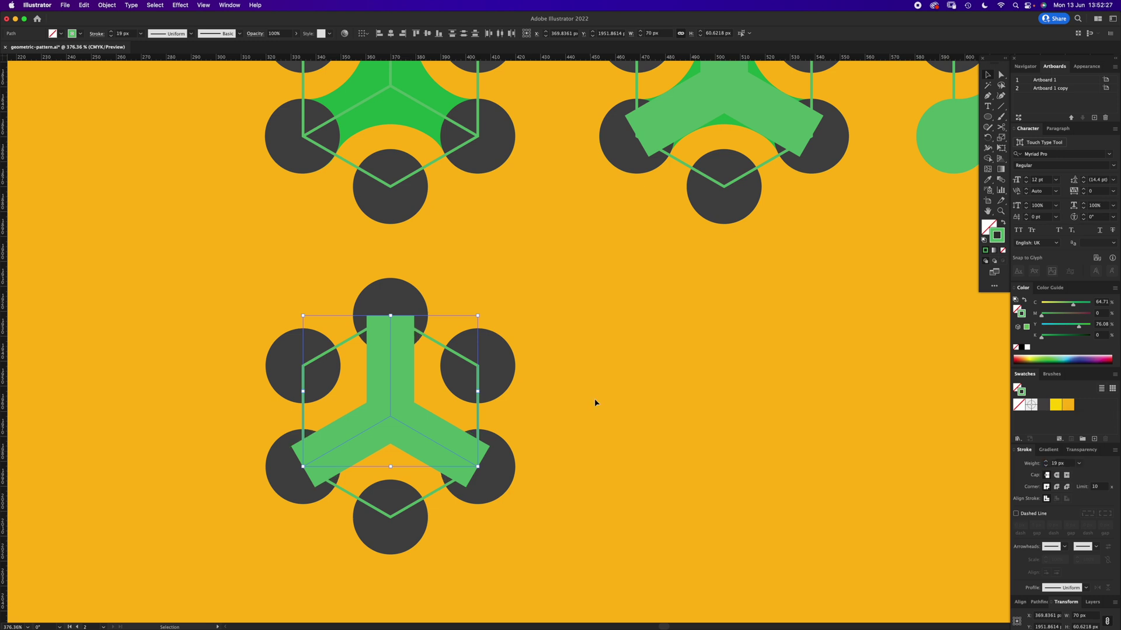
pyautogui.click(551, 377)
# Select the whole construction of circles, hexagon and spokes and move it beneath the second prepared example.
pyautogui.moveTo(290, 308); pyautogui.dragTo(819, 460)
pyautogui.press('space')
pyautogui.moveTo(778, 378); pyautogui.dragTo(594, 461)
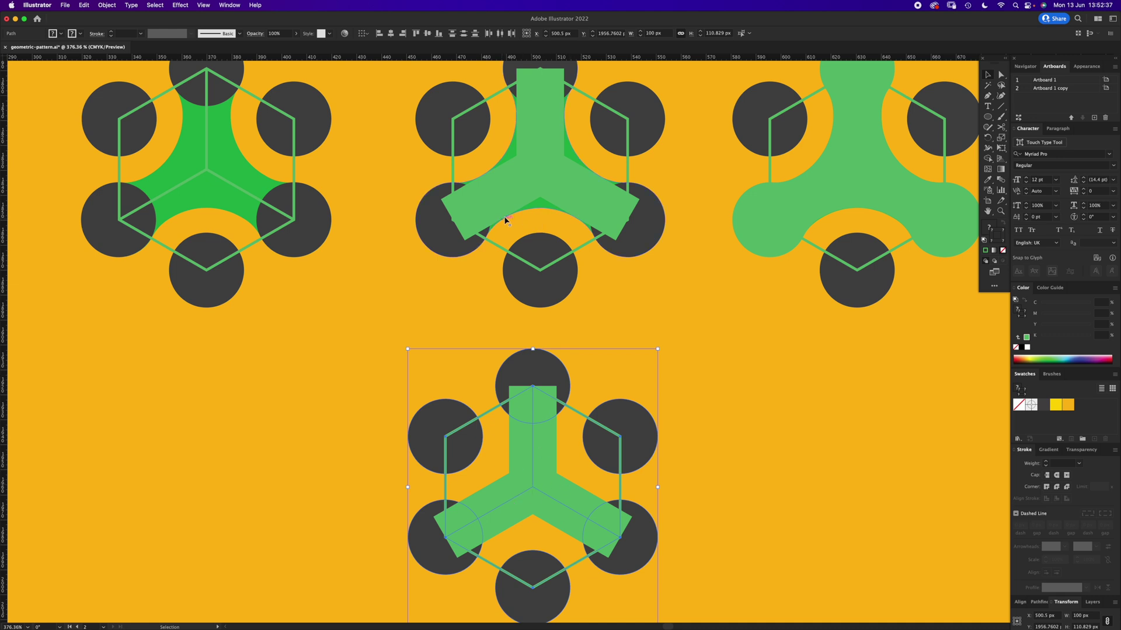
pyautogui.moveTo(548, 497); pyautogui.dragTo(552, 334)
pyautogui.moveTo(530, 300); pyautogui.dragTo(618, 313)
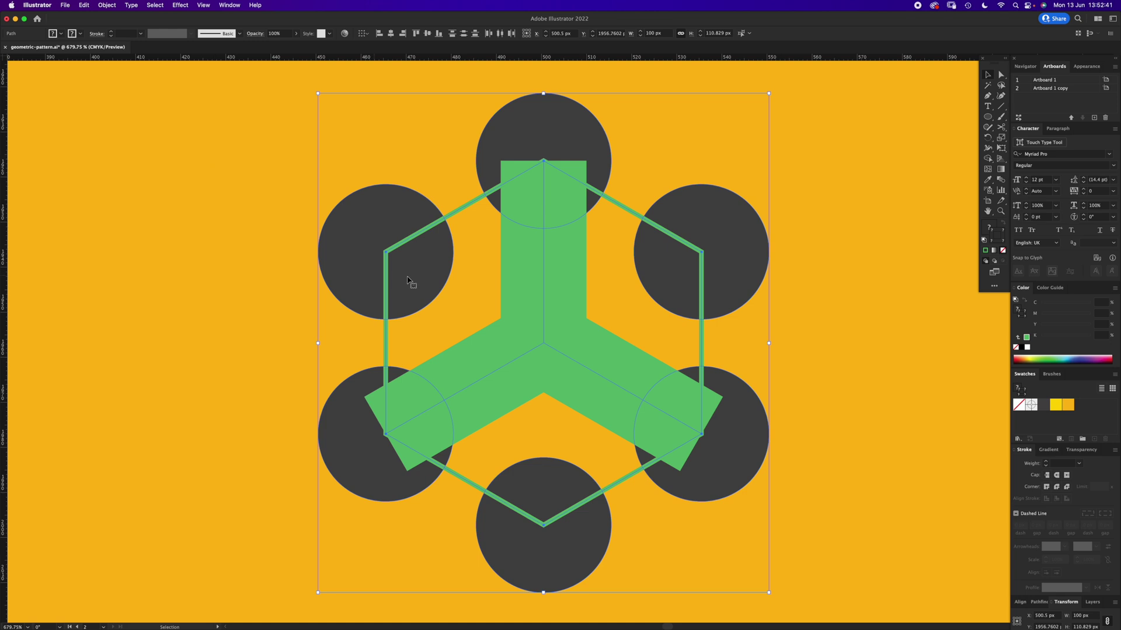
# Expand the fill and stroke of the three thick spokes into filled shapes.
pyautogui.click(496, 325)
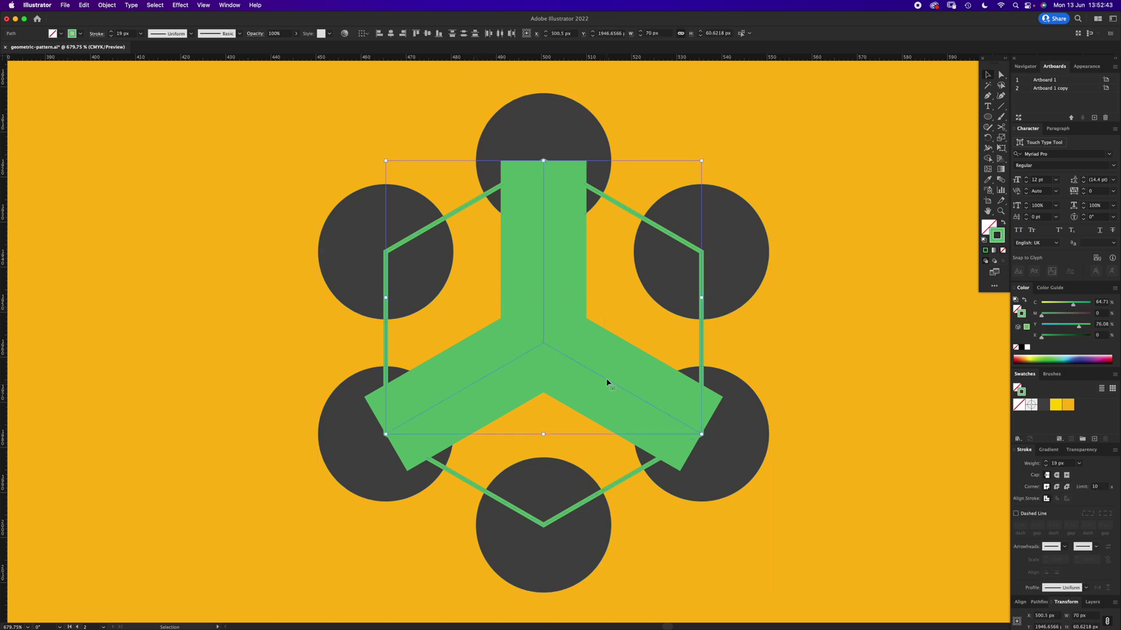
pyautogui.click(107, 5)
pyautogui.click(117, 113)
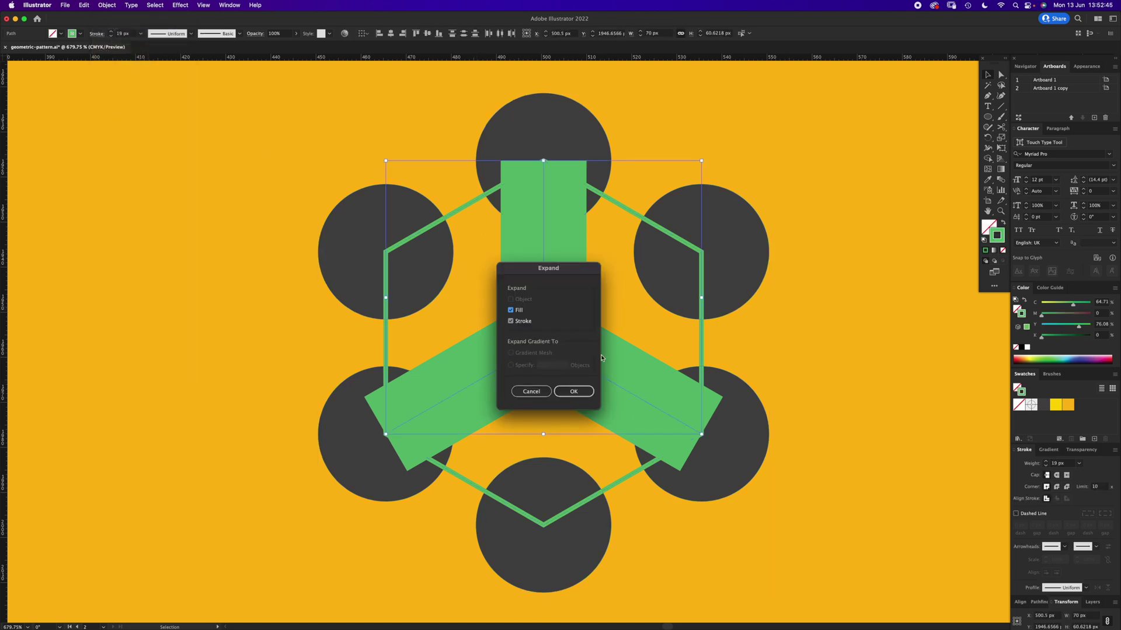
pyautogui.click(578, 391)
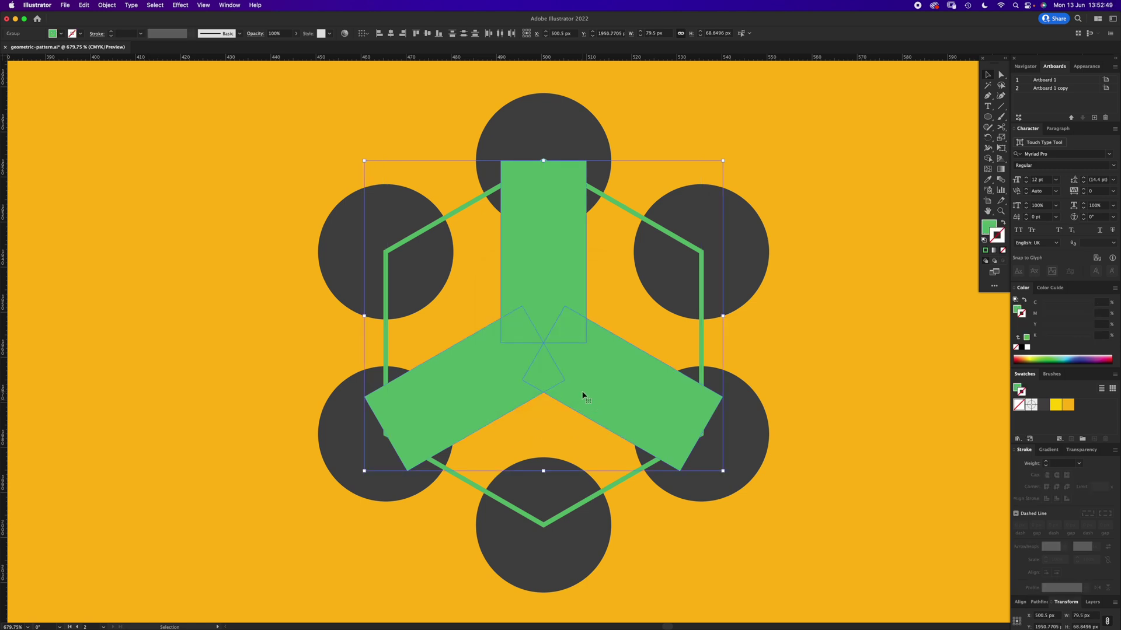
# Unite the expanded spokes into a single Y shape and deselect it.
pyautogui.click(1041, 602)
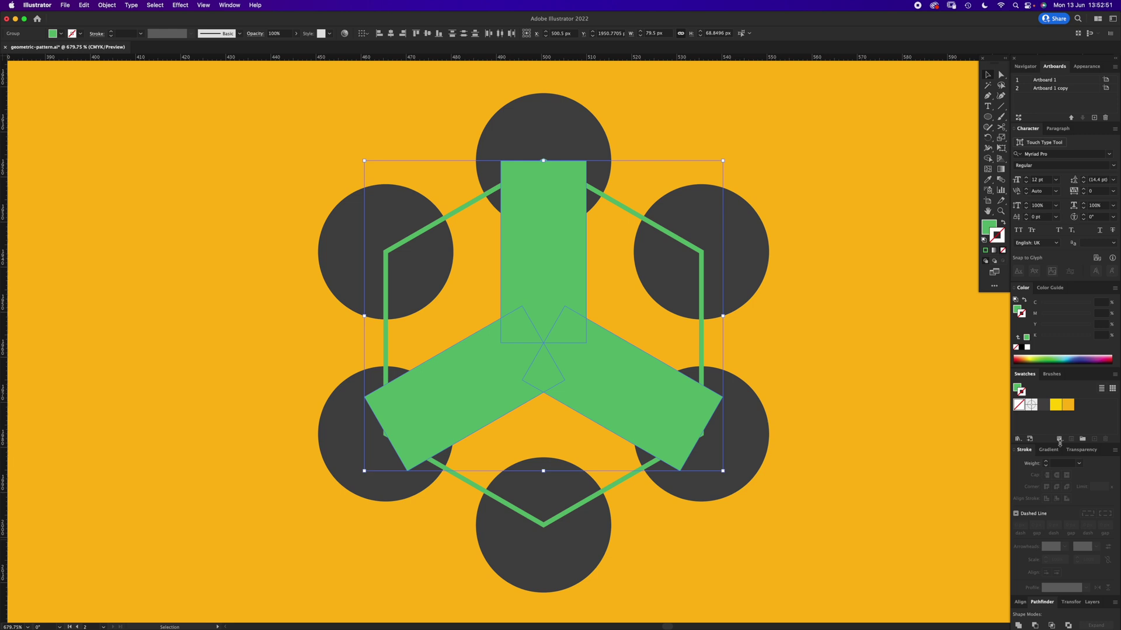
pyautogui.click(1048, 449)
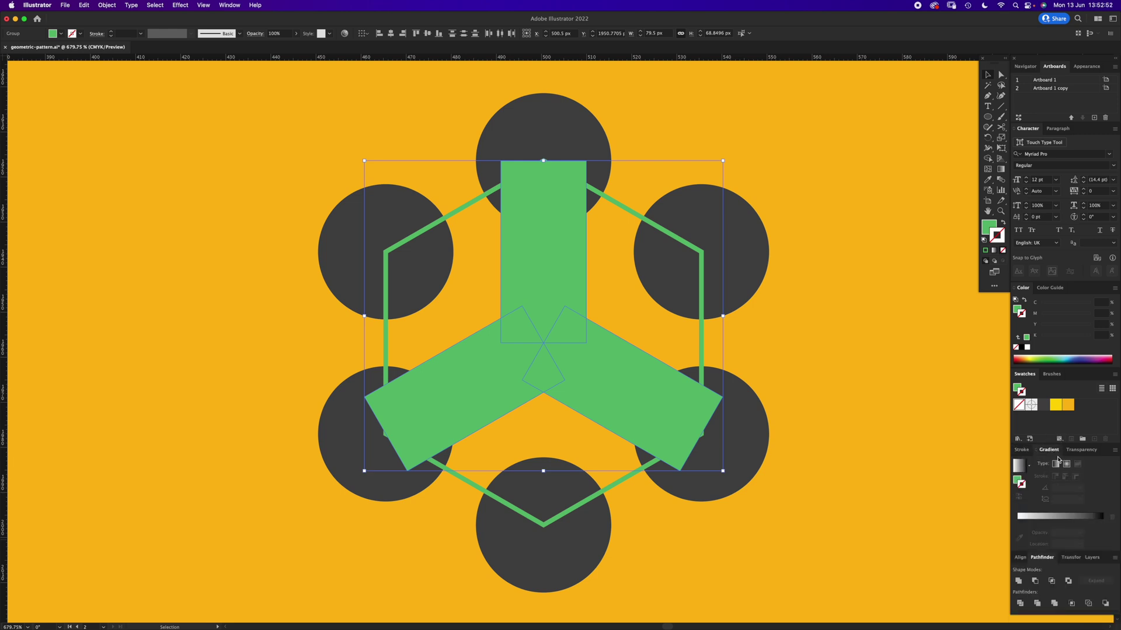
pyautogui.click(1018, 582)
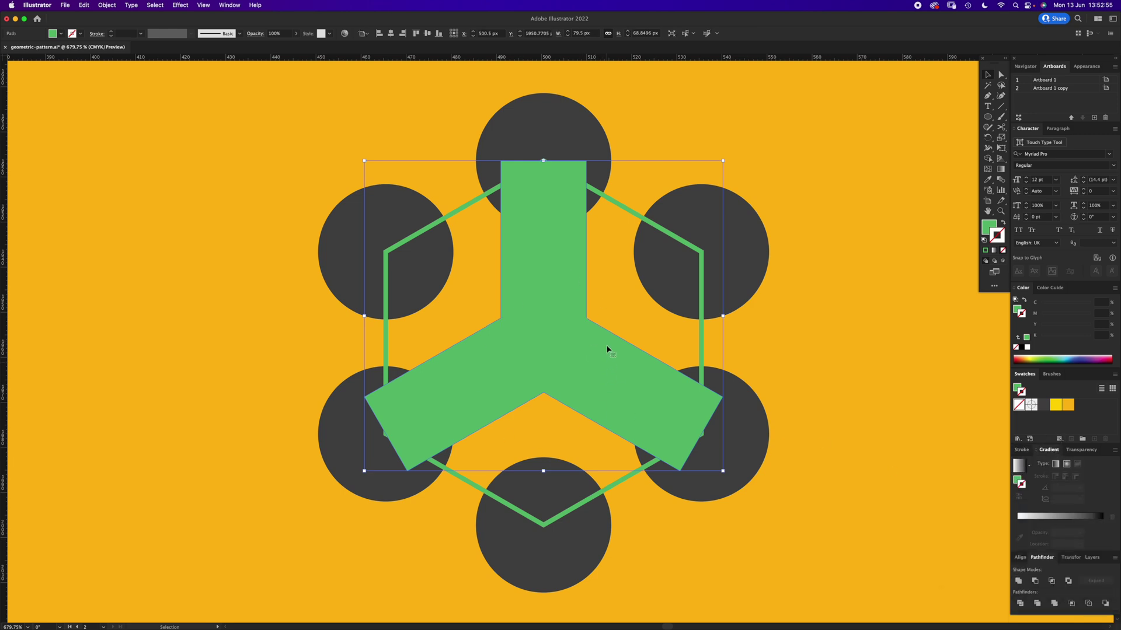
pyautogui.click(614, 315)
# Round the three inner corners of the green Y shape together into wide, smooth curves.
pyautogui.press('a')
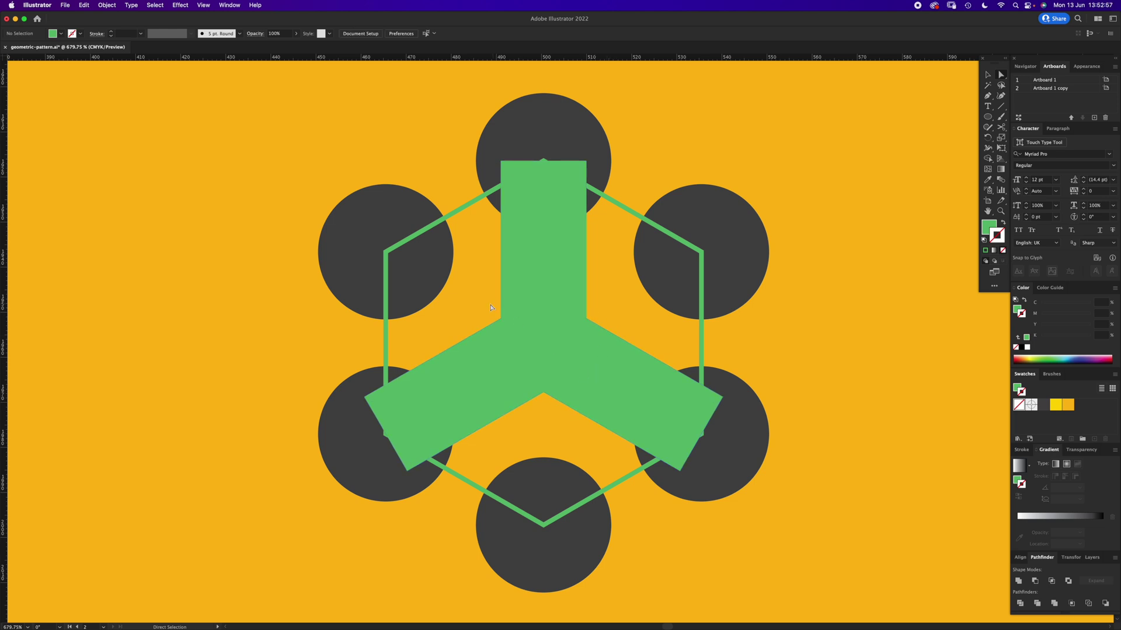
pyautogui.click(544, 393)
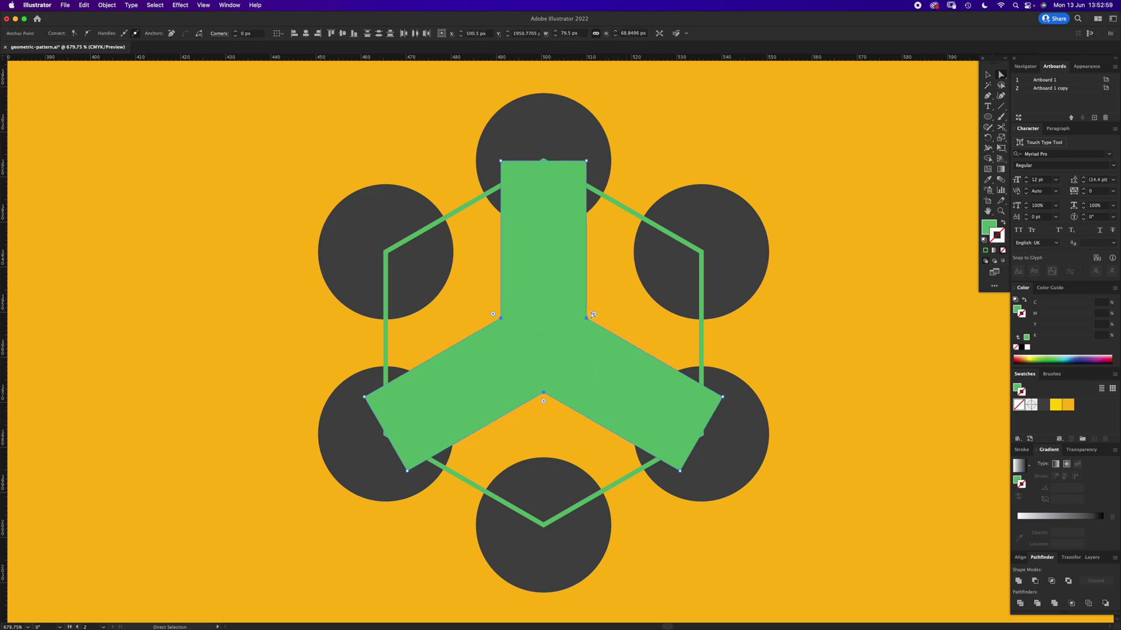
pyautogui.moveTo(543, 402); pyautogui.dragTo(581, 536)
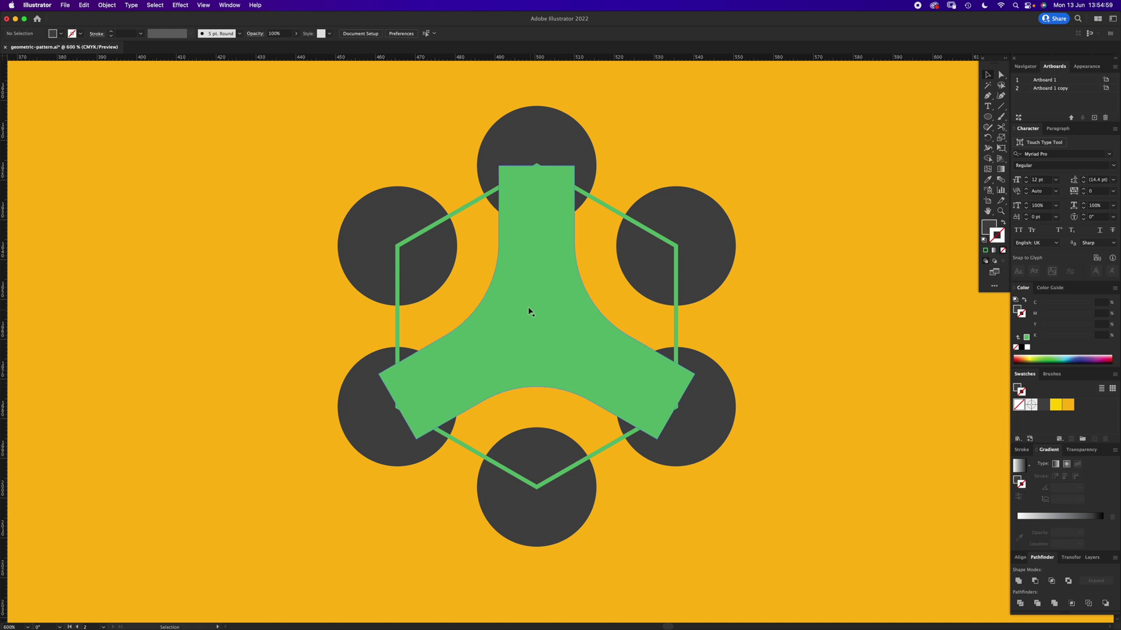
# Duplicate the two stacked dark circles from the hexagon's left side and place the copies beside the construction, deselected.
pyautogui.click(369, 273)
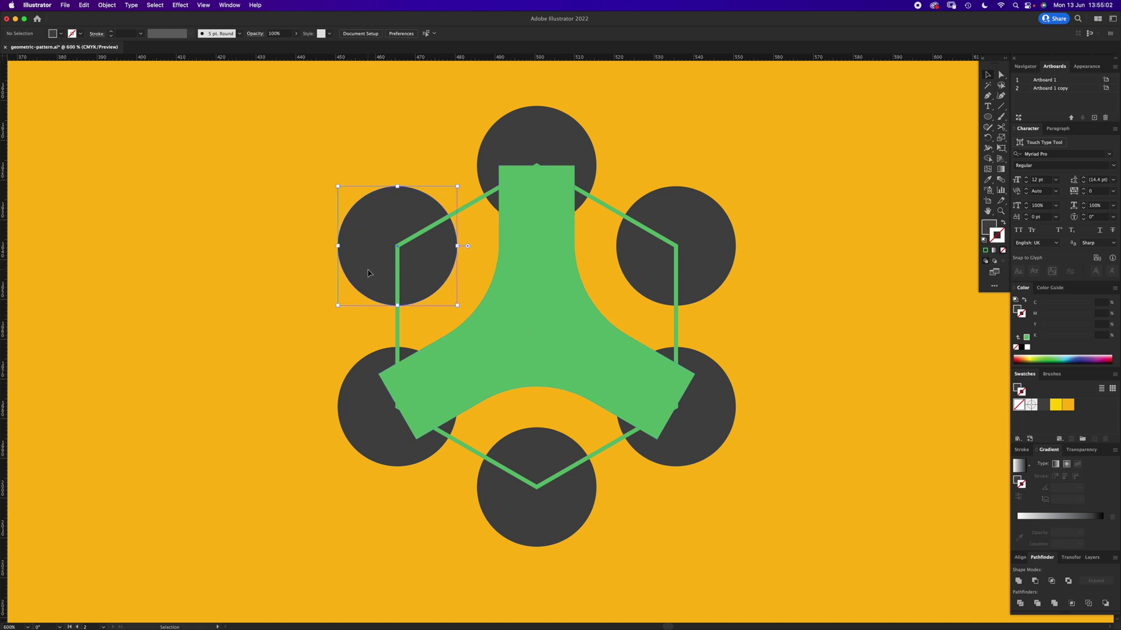
pyautogui.keyDown('shift'); pyautogui.click(364, 414); pyautogui.keyUp('shift')
pyautogui.press('super+c')
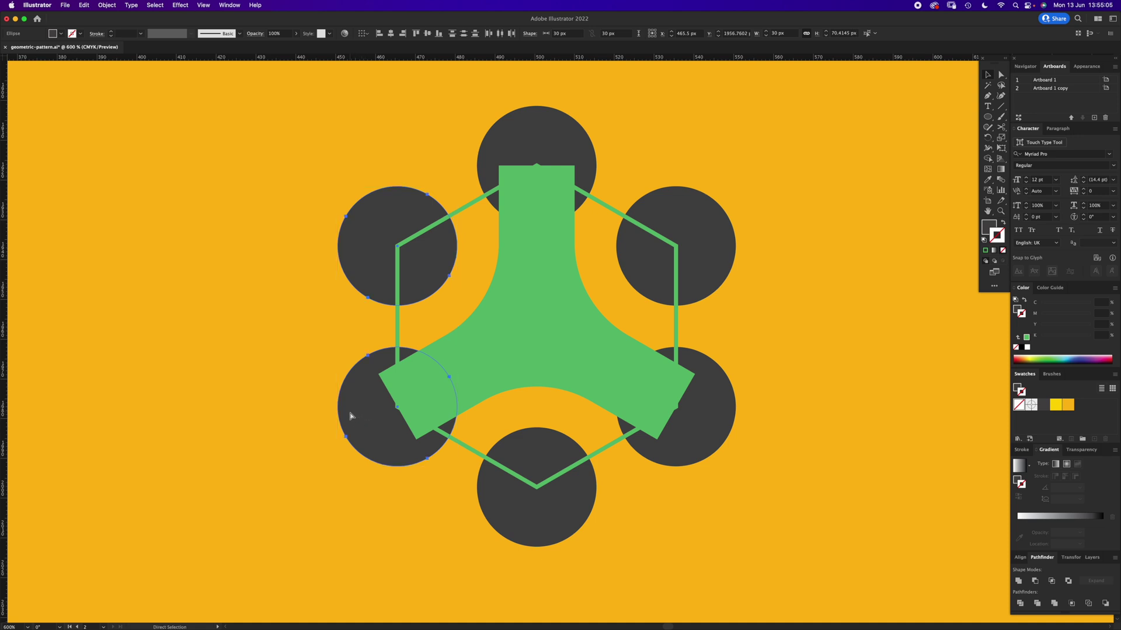
pyautogui.press('super+v')
pyautogui.moveTo(562, 292); pyautogui.dragTo(192, 402)
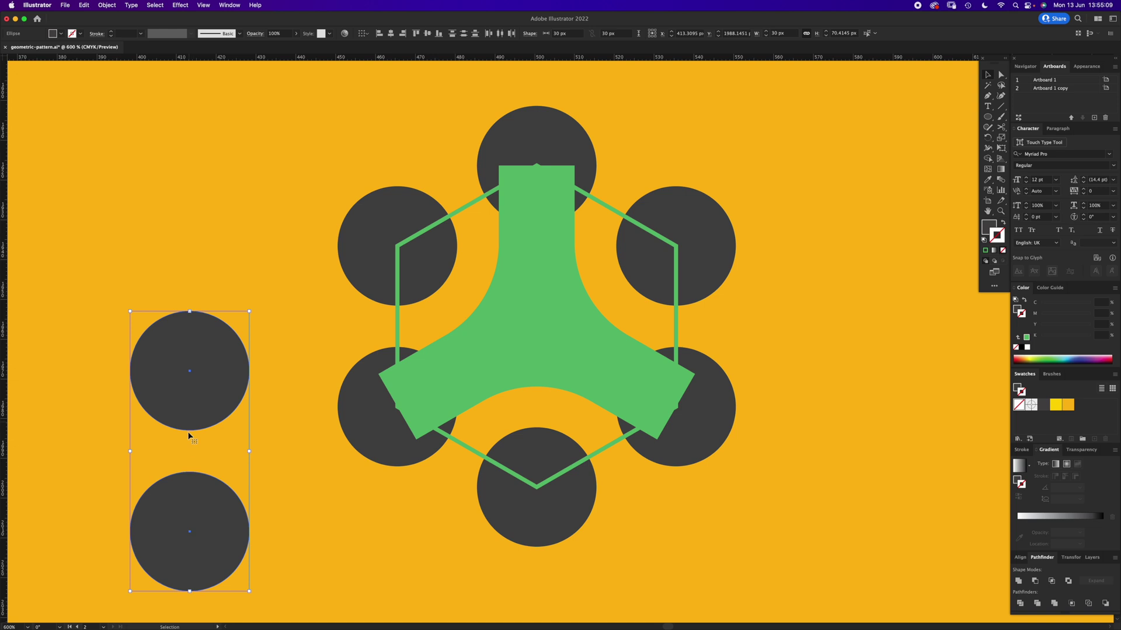
pyautogui.click(300, 475)
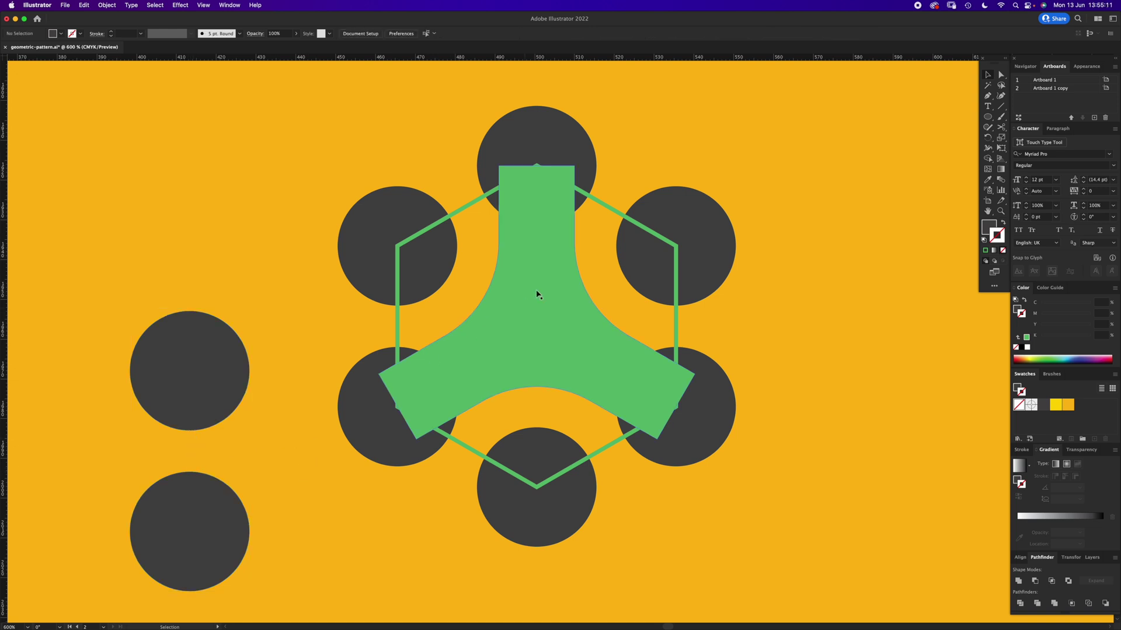
# Unite the green Y shape with the three dark circles at the ends of its arms.
pyautogui.click(537, 307)
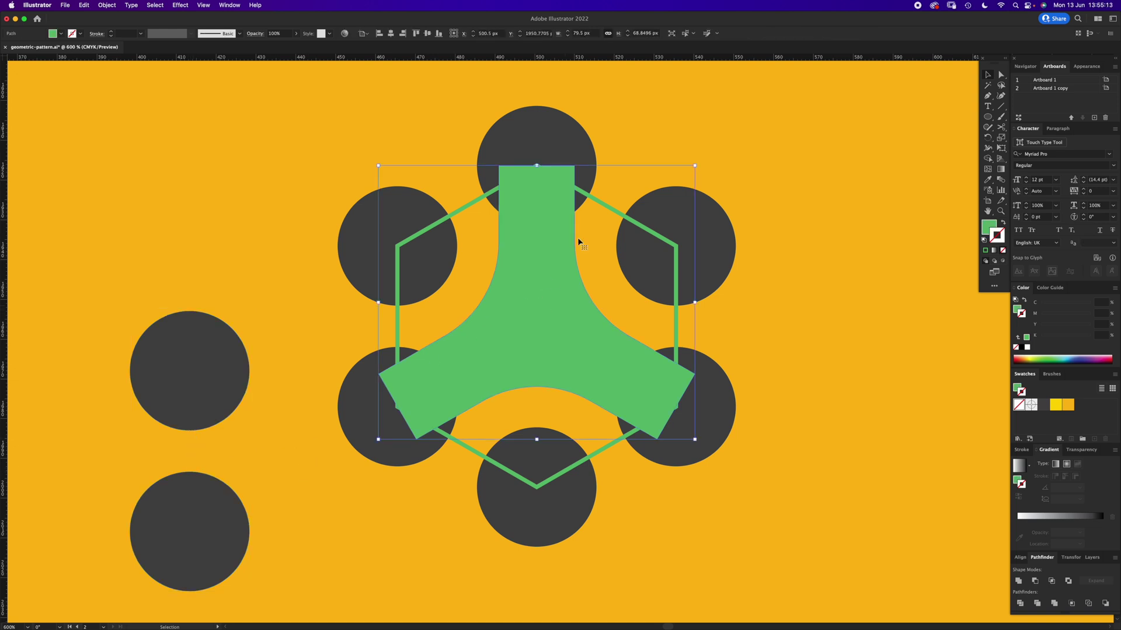
pyautogui.keyDown('shift'); pyautogui.click(539, 143); pyautogui.keyUp('shift')
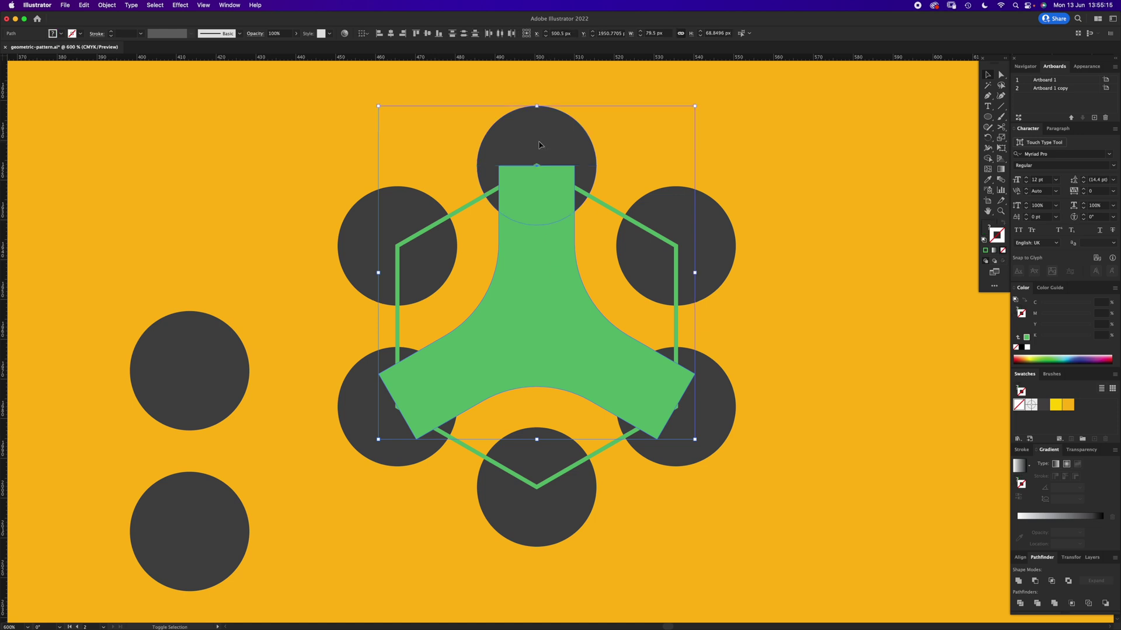
pyautogui.keyDown('shift'); pyautogui.click(376, 432); pyautogui.keyUp('shift')
pyautogui.keyDown('shift'); pyautogui.click(728, 405); pyautogui.keyUp('shift')
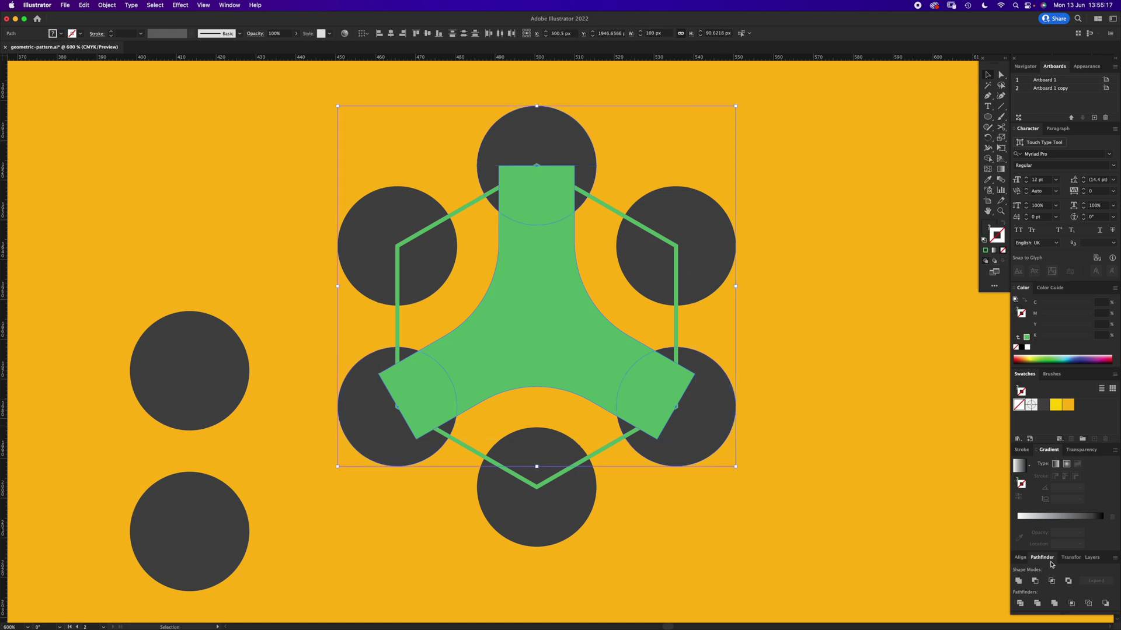
pyautogui.click(1018, 580)
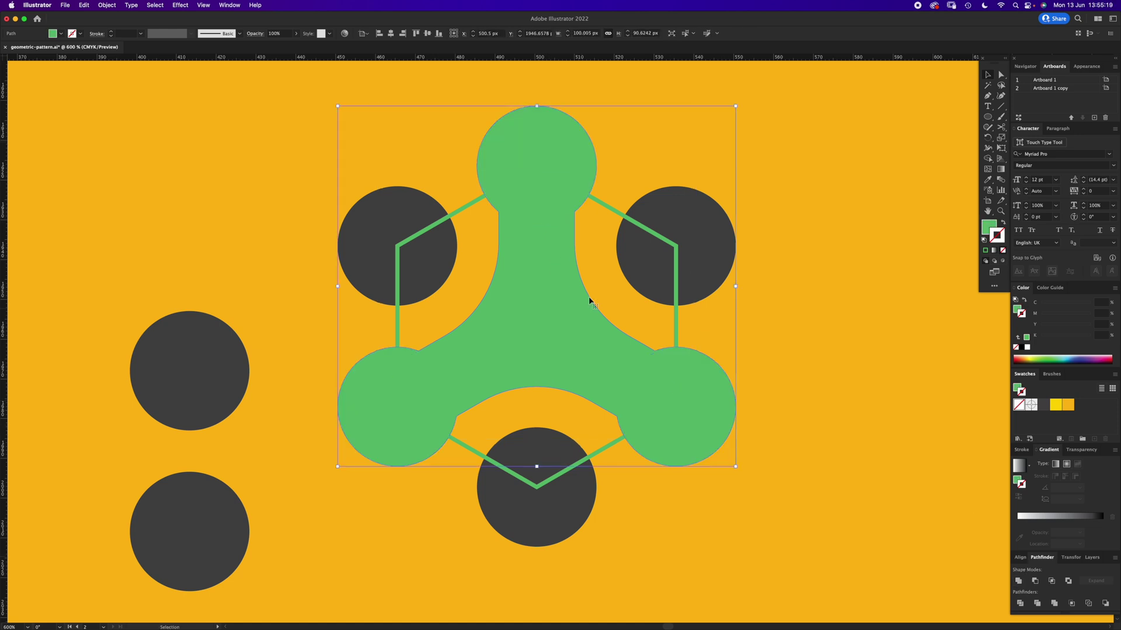
# Round the six corners where the end circles meet the arms together into smooth curves, leaving the shape deselected.
pyautogui.press('a')
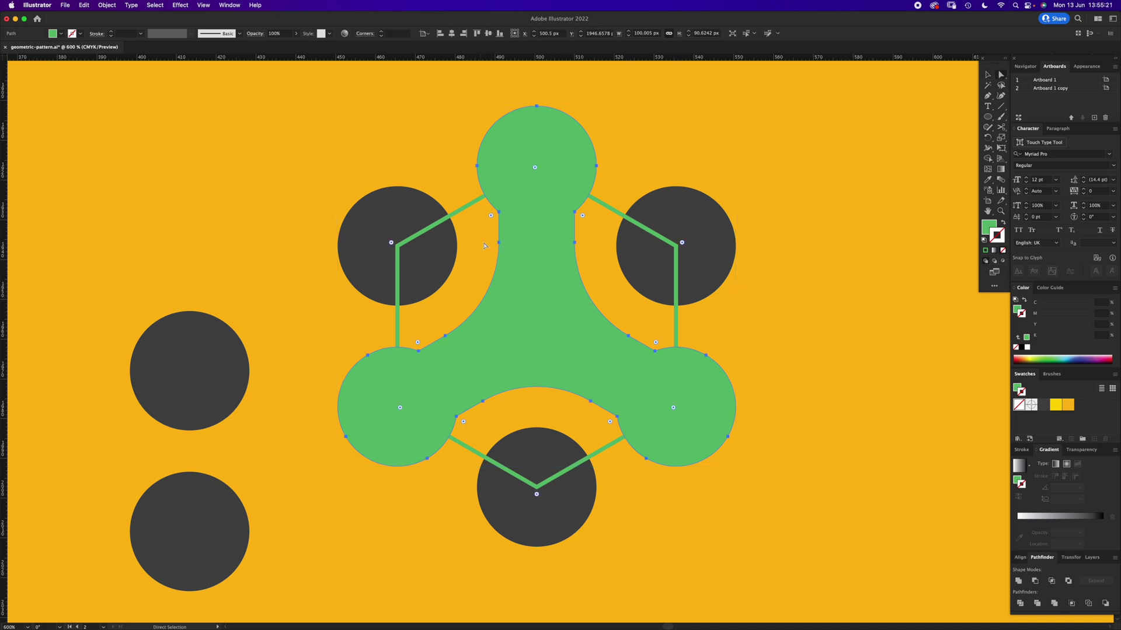
pyautogui.click(490, 227)
pyautogui.click(586, 210)
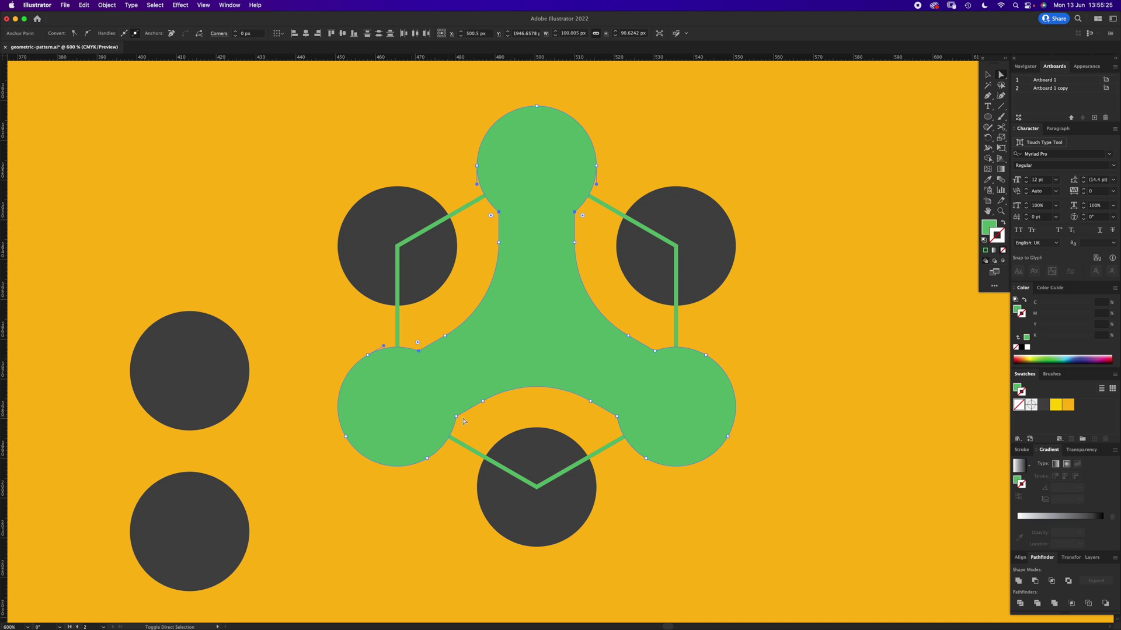
pyautogui.click(617, 416)
pyautogui.moveTo(656, 345); pyautogui.dragTo(670, 264)
pyautogui.click(642, 323)
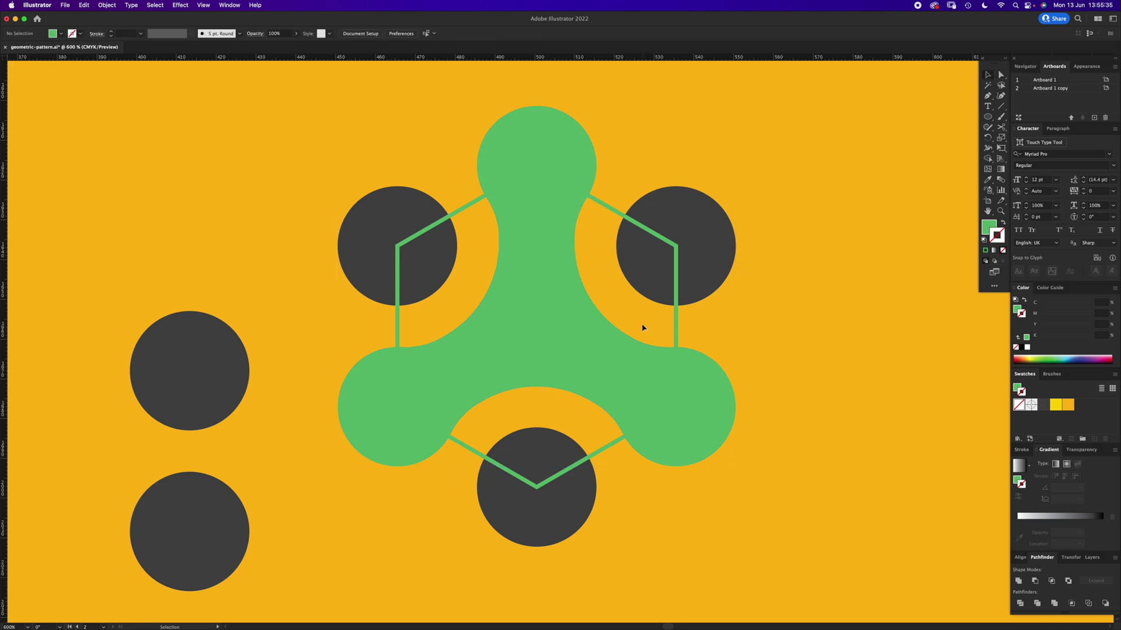
# Move the whole three-armed construction with its hexagon and circles below the two loose dark circles.
pyautogui.press('z')
pyautogui.keyDown('alt'); pyautogui.click(533, 397); pyautogui.keyUp('alt')
pyautogui.keyDown('alt'); pyautogui.click(533, 397); pyautogui.keyUp('alt')
pyautogui.keyDown('alt'); pyautogui.click(586, 323); pyautogui.keyUp('alt')
pyautogui.keyDown('alt'); pyautogui.click(545, 439); pyautogui.keyUp('alt')
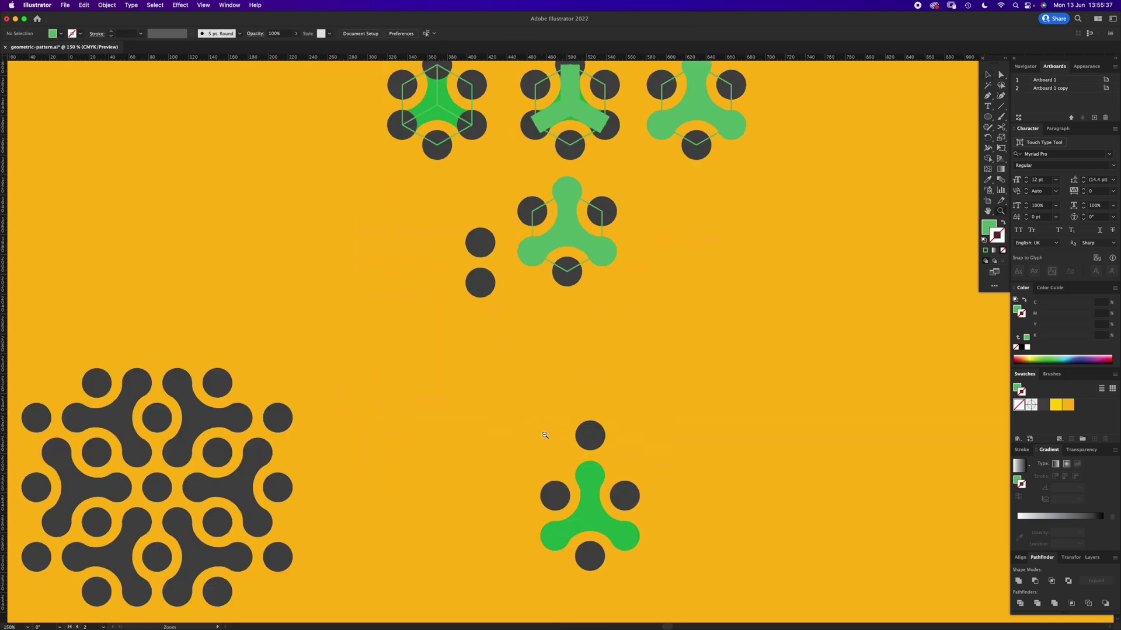
pyautogui.moveTo(515, 407); pyautogui.dragTo(600, 360)
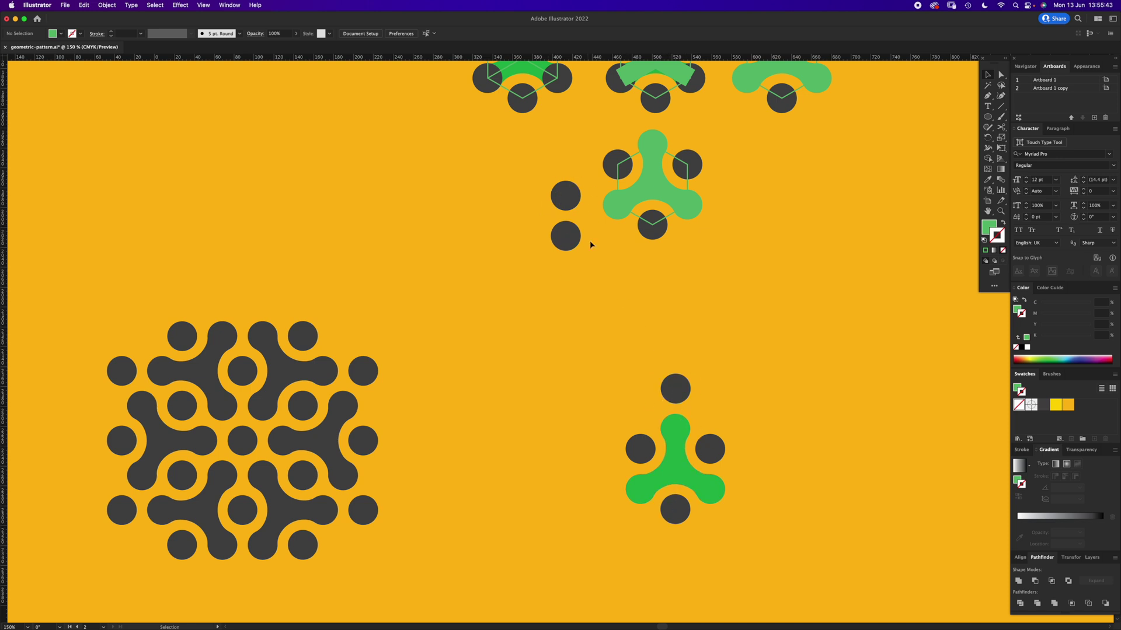
pyautogui.moveTo(671, 191); pyautogui.dragTo(556, 299)
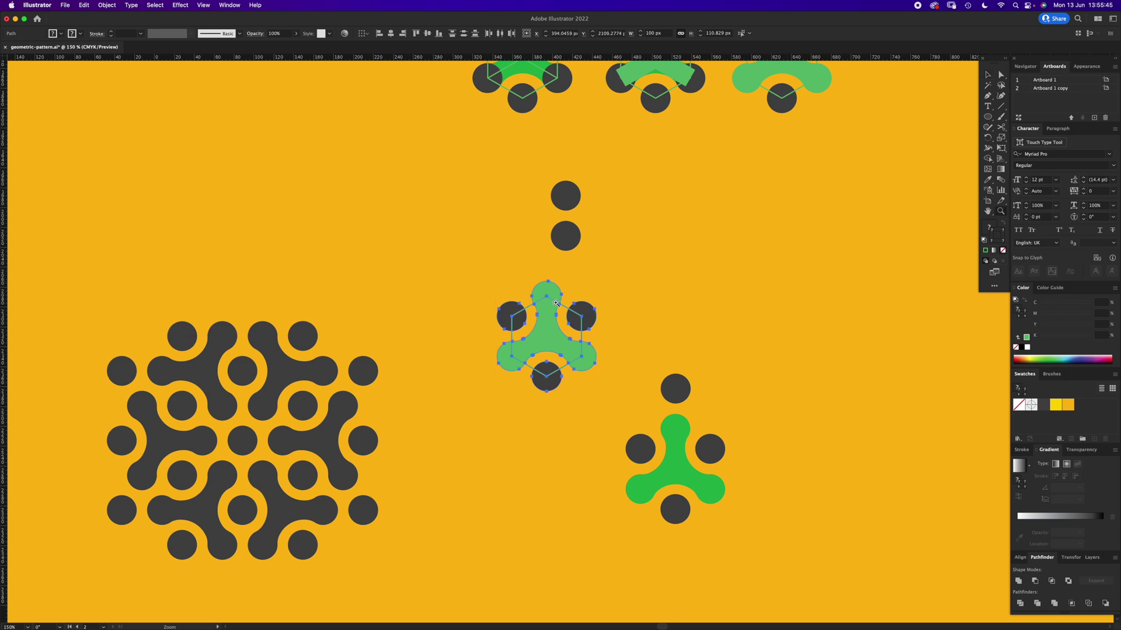
# Move the two loose circles above the construction so the lower one coincides exactly with the rounded end of the top arm.
pyautogui.keyDown('super'); pyautogui.click(535, 306); pyautogui.keyUp('super')
pyautogui.scroll(5, 571, 325)
pyautogui.scroll(3, 642, 251)
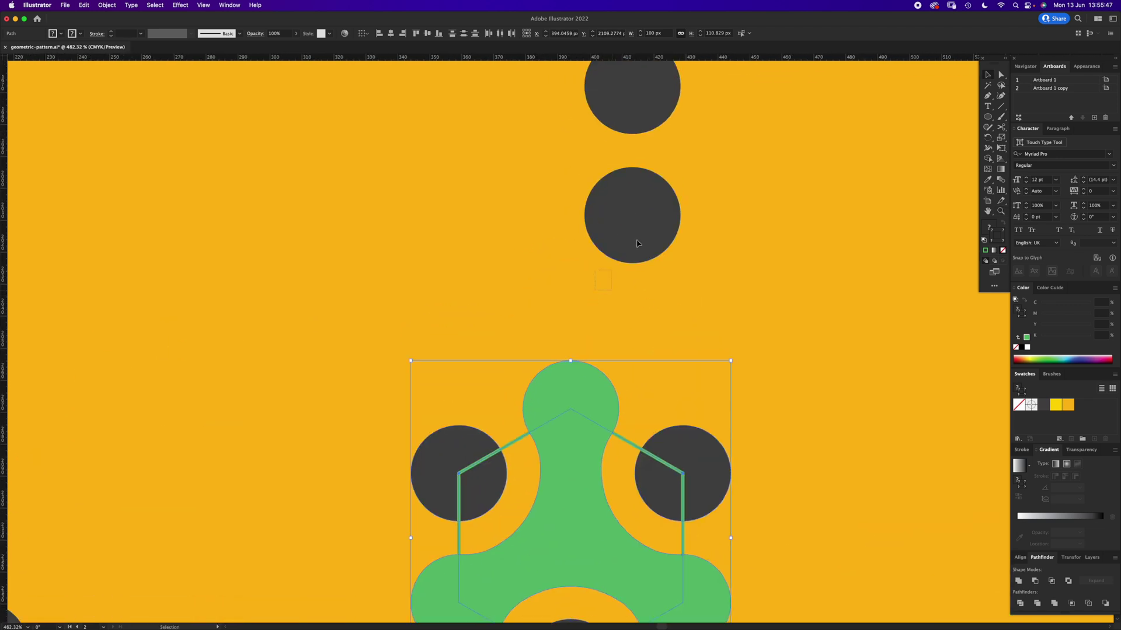
pyautogui.click(652, 252)
pyautogui.moveTo(653, 252); pyautogui.dragTo(590, 440)
pyautogui.press('z')
pyautogui.moveTo(564, 357); pyautogui.dragTo(729, 322)
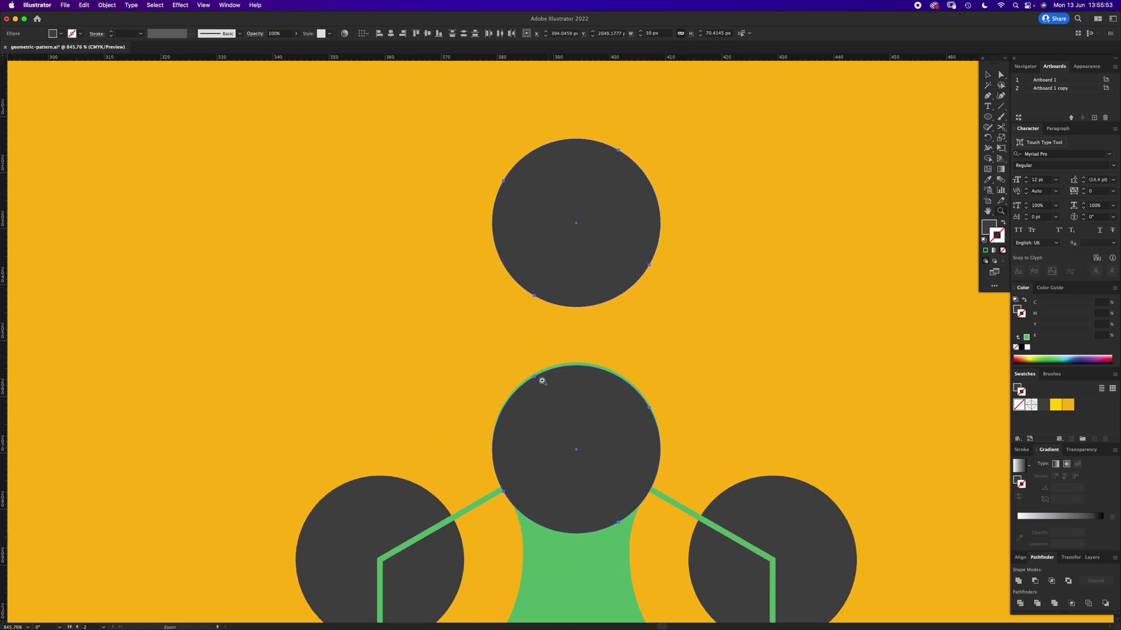
pyautogui.click(542, 381)
pyautogui.press('v')
pyautogui.moveTo(630, 342); pyautogui.dragTo(630, 331)
pyautogui.press('a')
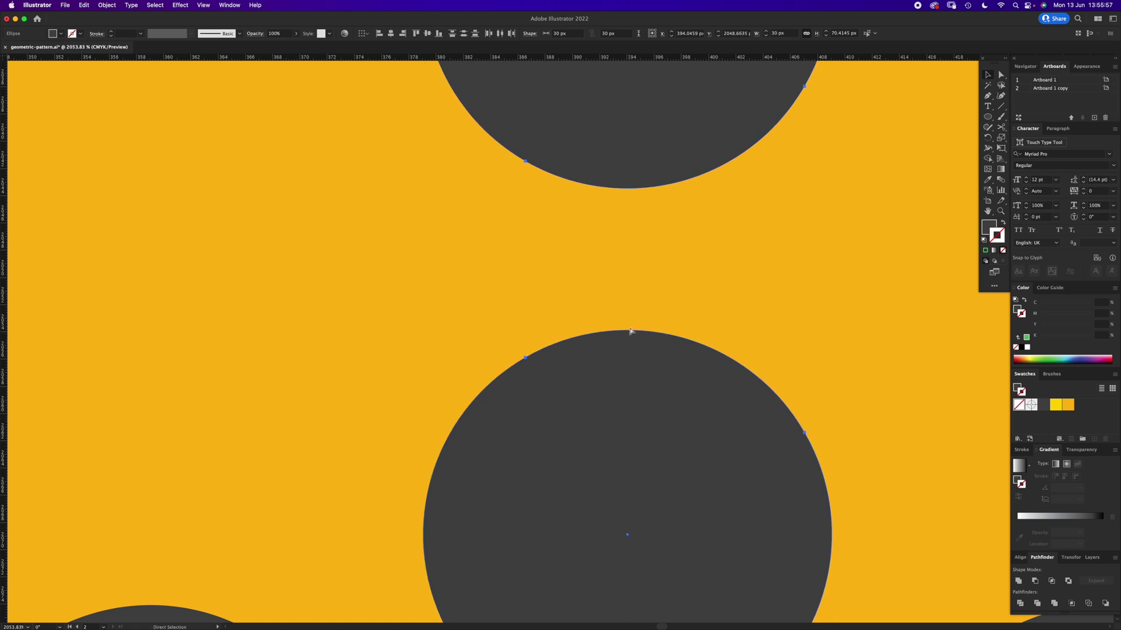
# Check in outline view how the lower loose circle aligns with the top arm's end, and return to preview.
pyautogui.press('super+y')
pyautogui.click(664, 287)
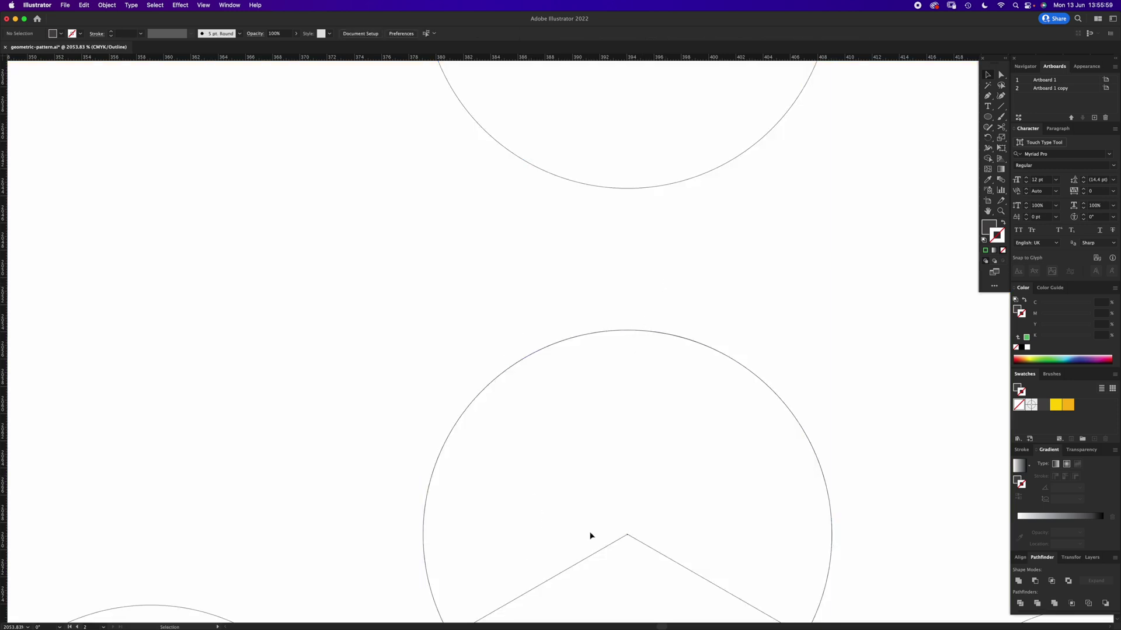
pyautogui.press('z')
pyautogui.keyDown('alt'); pyautogui.click(598, 445); pyautogui.keyUp('alt')
pyautogui.keyDown('alt'); pyautogui.click(598, 445); pyautogui.keyUp('alt')
pyautogui.keyDown('alt'); pyautogui.click(598, 446); pyautogui.keyUp('alt')
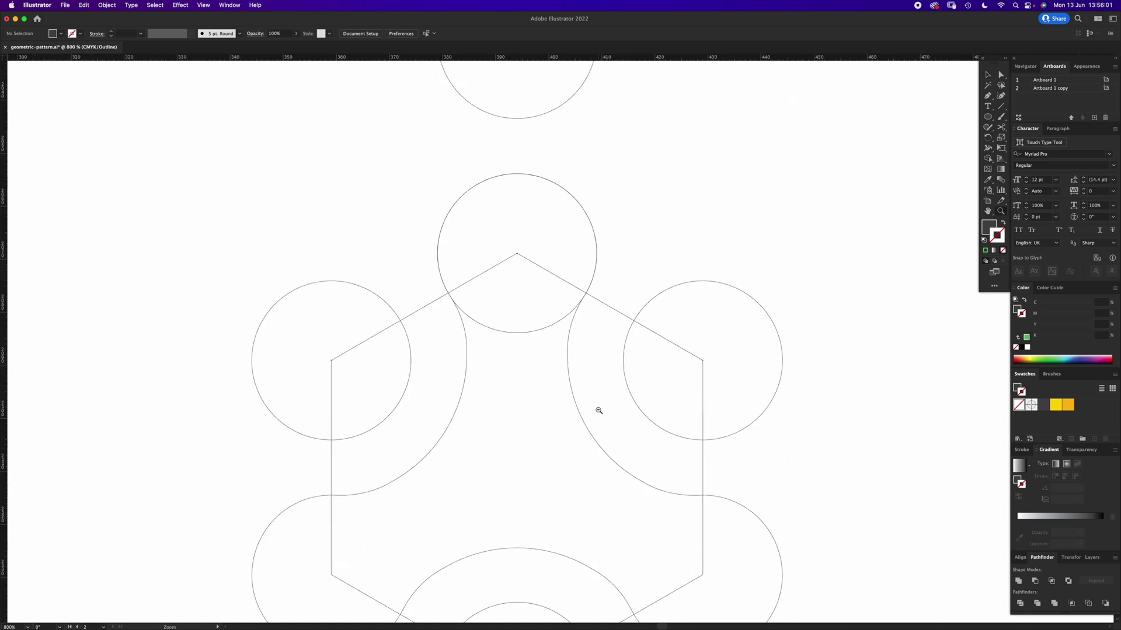
pyautogui.press('super+y')
pyautogui.press('super+minus')
pyautogui.press('super+minus')
pyautogui.press('super+minus')
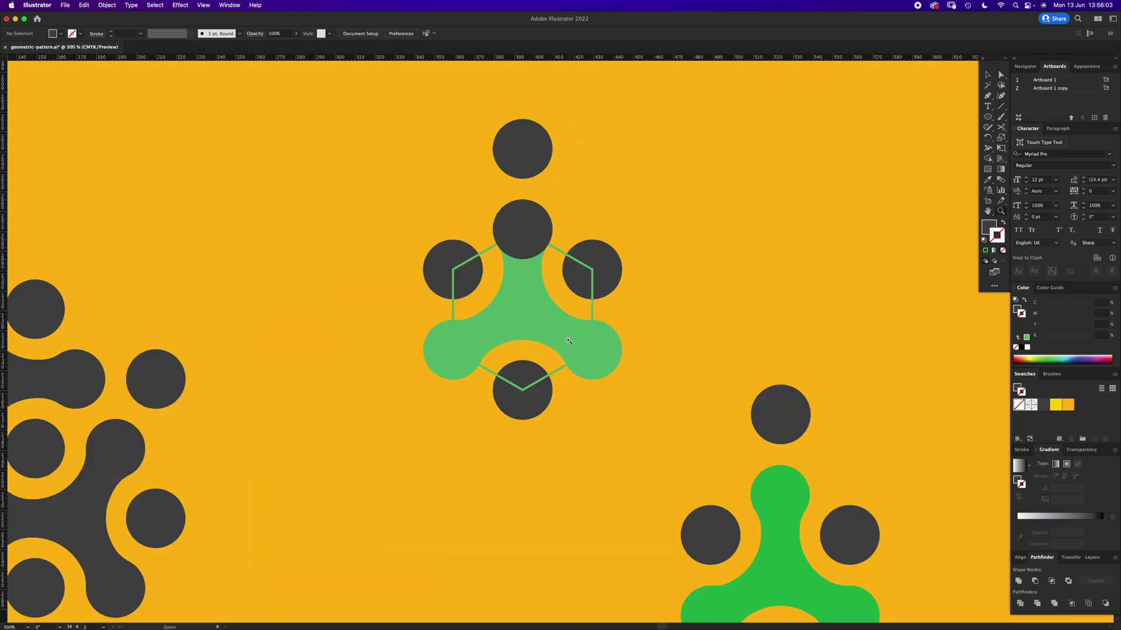
# Delete the dark circle covering the top arm's end, keeping the spaced circle above it.
pyautogui.press('v')
pyautogui.moveTo(540, 237); pyautogui.dragTo(618, 189)
pyautogui.press('Delete')
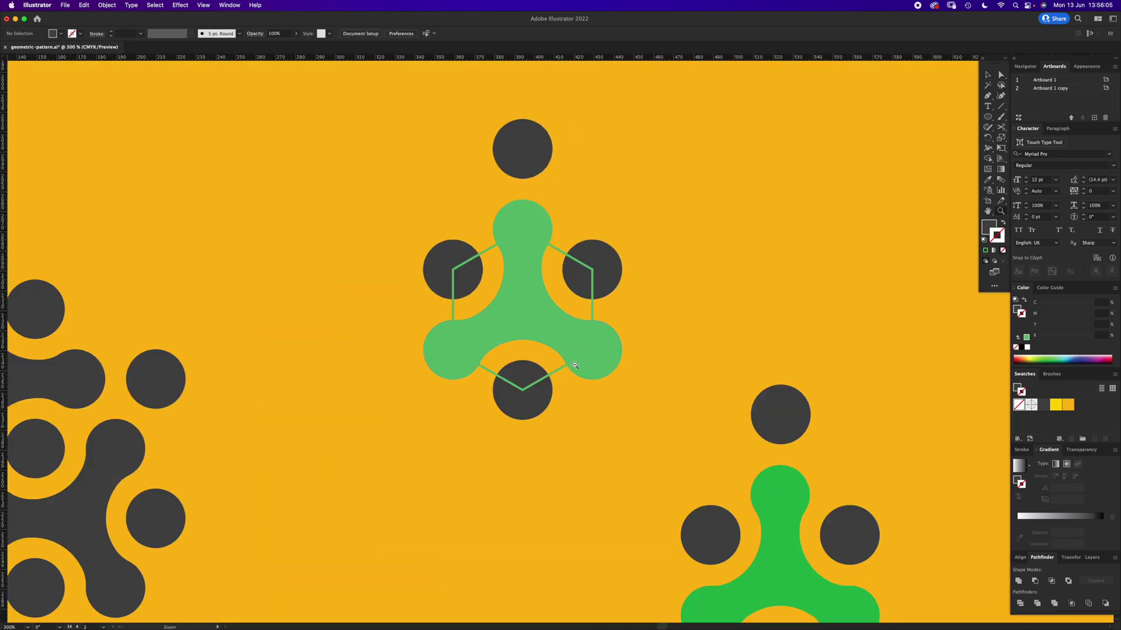
# Move the bright green example unit farther away from the finished dark pattern to free up working space.
pyautogui.press('super+minus')
pyautogui.press('super+minus')
pyautogui.moveTo(679, 410); pyautogui.dragTo(925, 412)
# Rotate the construction and its extra circle a quarter turn counterclockwise, placing them between the finished pattern and the example unit.
pyautogui.moveTo(543, 257); pyautogui.dragTo(642, 366)
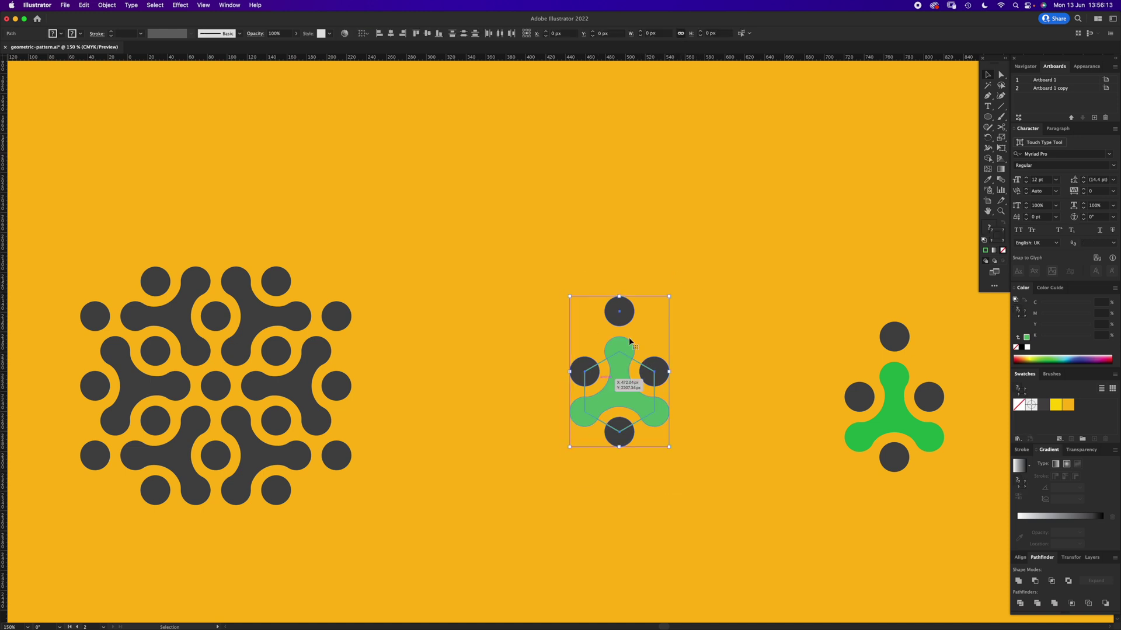
pyautogui.moveTo(671, 294); pyautogui.dragTo(535, 345)
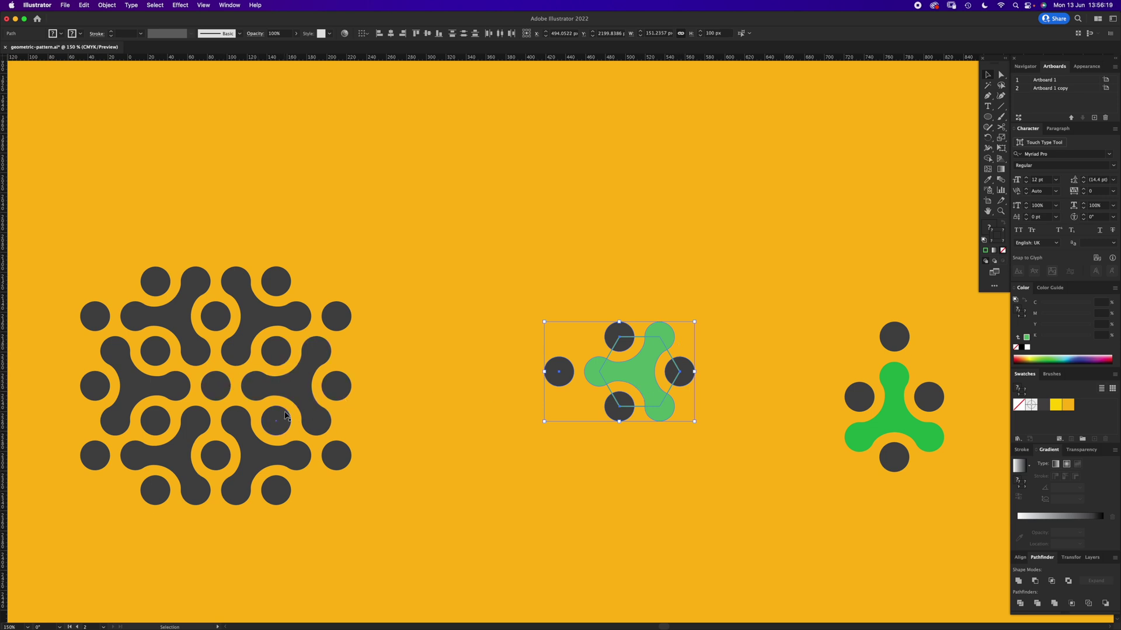
pyautogui.moveTo(688, 369); pyautogui.dragTo(740, 366)
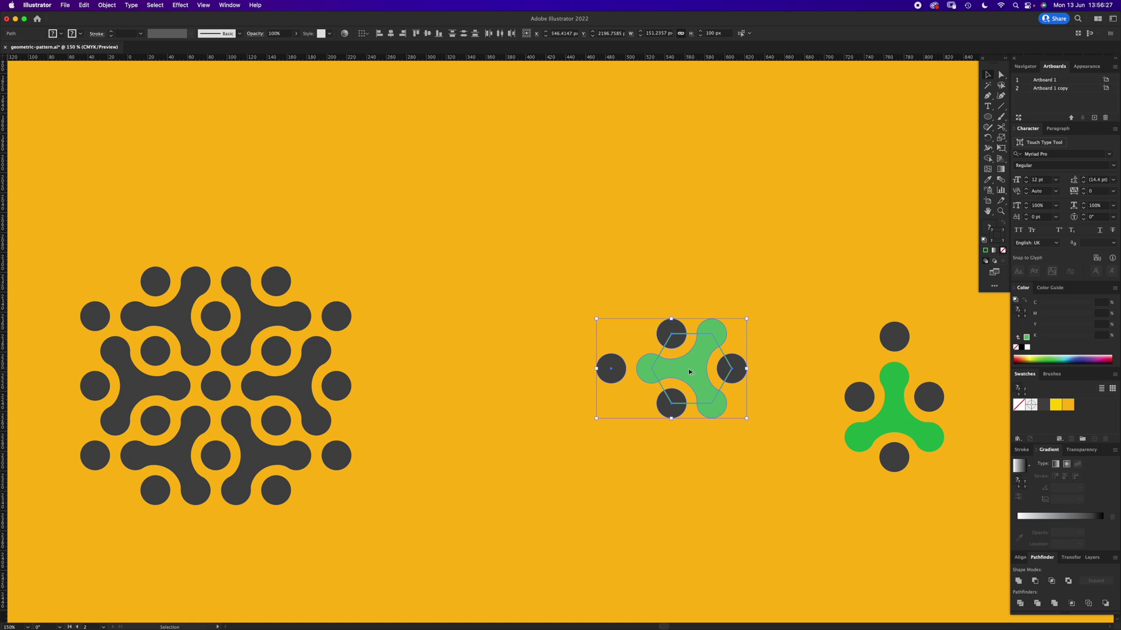
# Duplicate the rotated construction toward the finished pattern and reflect the copy across the vertical axis.
pyautogui.moveTo(698, 369); pyautogui.dragTo(510, 368)
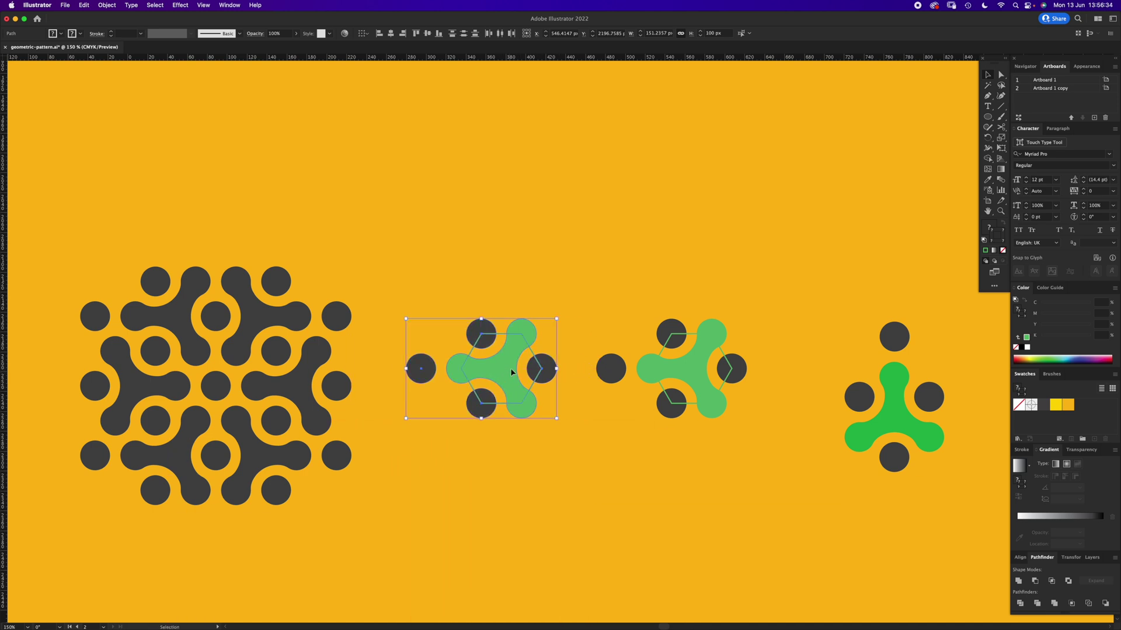
pyautogui.click(988, 138)
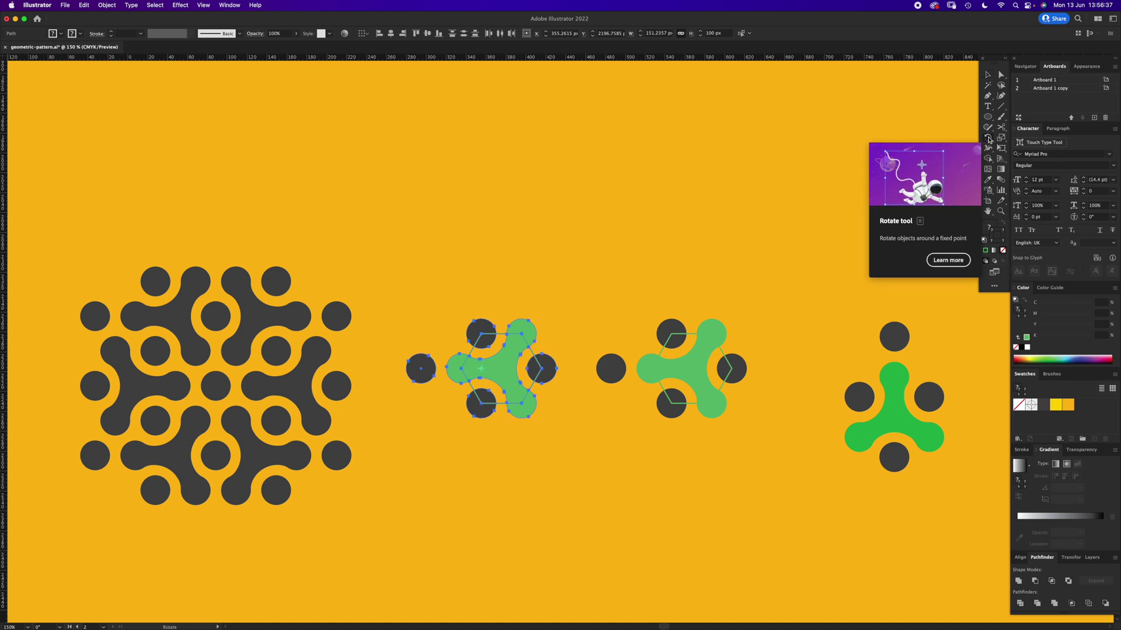
pyautogui.click(1027, 148)
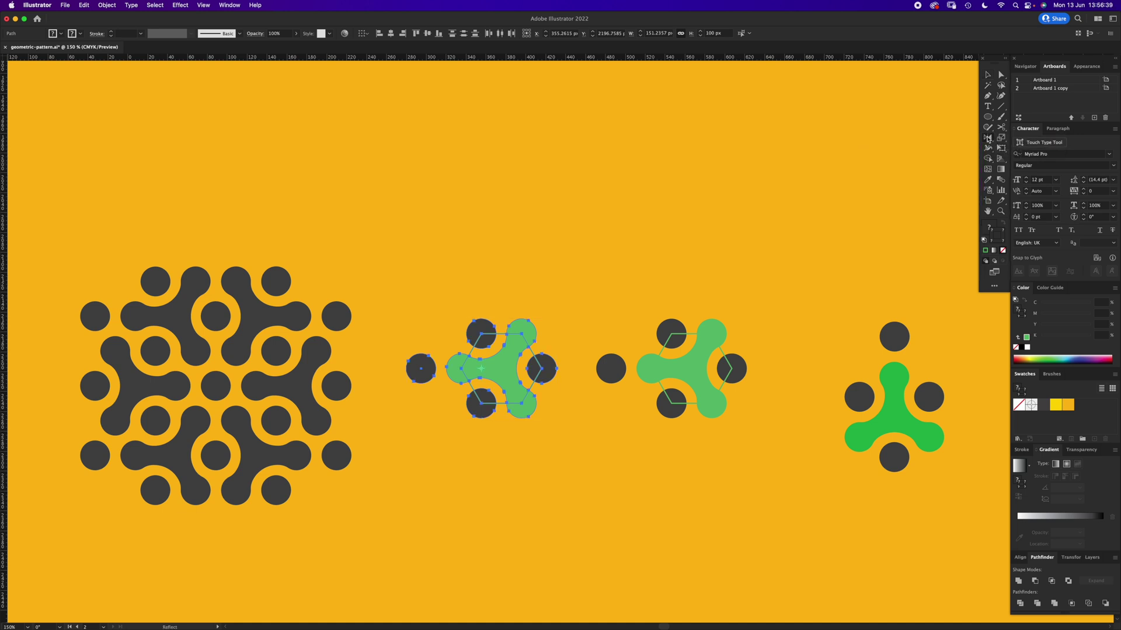
pyautogui.doubleClick(988, 137)
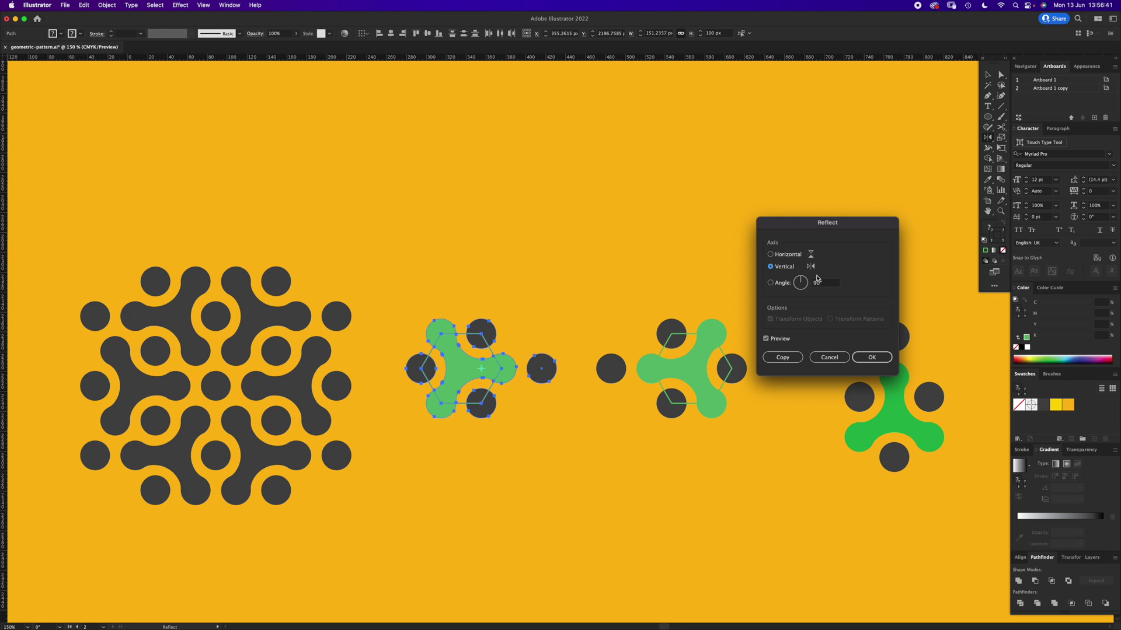
pyautogui.click(871, 357)
# Move the reflected copy so both units share the loose circle between them, and delete the overlapping duplicate circle.
pyautogui.press('z')
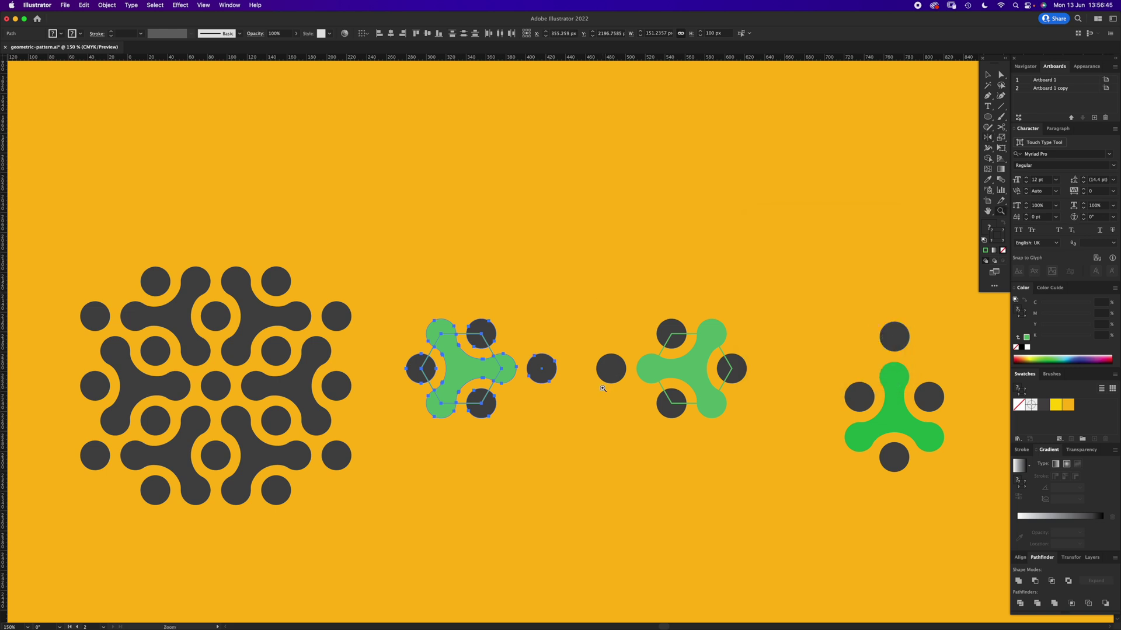
pyautogui.click(600, 386)
pyautogui.click(593, 374)
pyautogui.press('v')
pyautogui.moveTo(415, 267); pyautogui.dragTo(562, 209)
pyautogui.click(543, 202)
pyautogui.press('Delete')
# Select both mirrored units with their shared central circle and duplicate them in place.
pyautogui.press('z')
pyautogui.keyDown('alt'); pyautogui.click(550, 305); pyautogui.keyUp('alt')
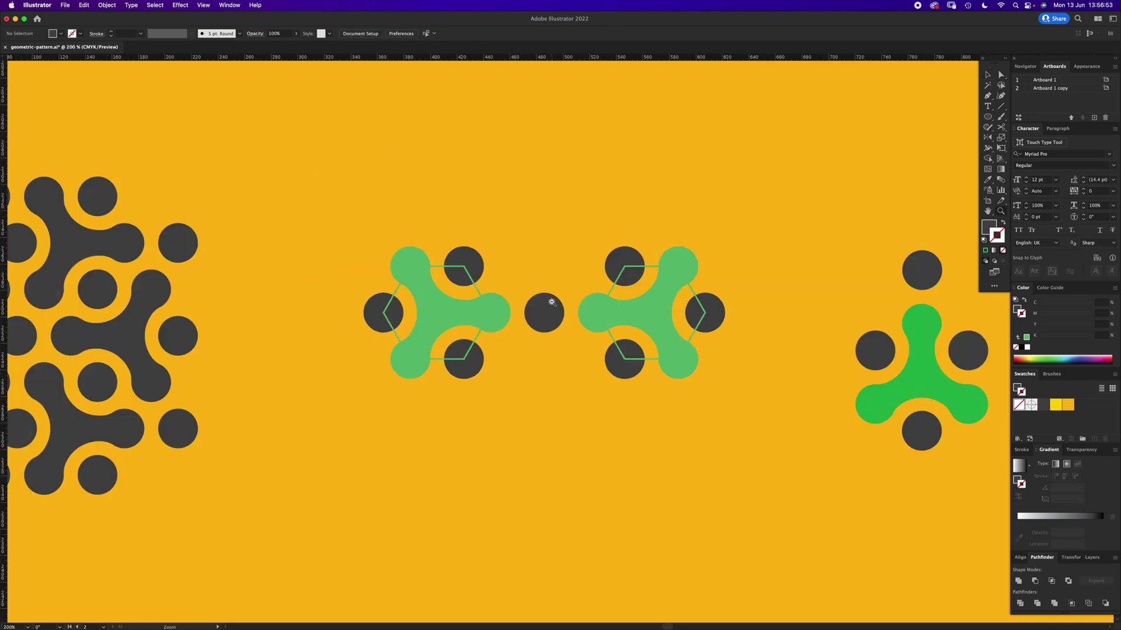
pyautogui.keyDown('alt'); pyautogui.click(549, 306); pyautogui.keyUp('alt')
pyautogui.moveTo(521, 416); pyautogui.dragTo(580, 363)
pyautogui.press('v')
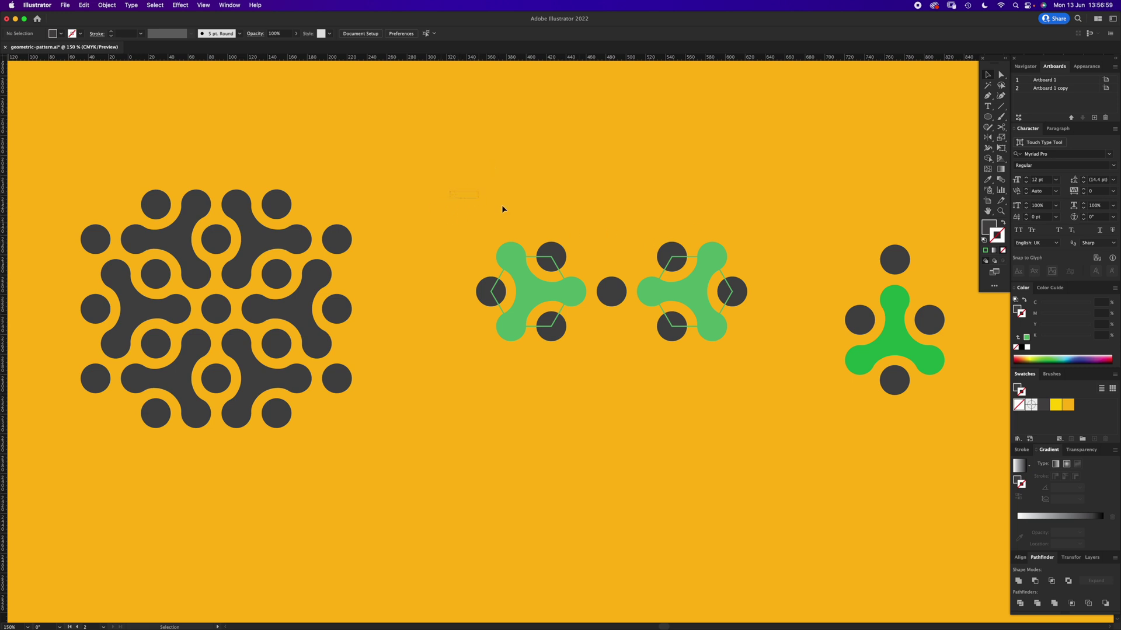
pyautogui.moveTo(764, 397); pyautogui.dragTo(764, 394)
pyautogui.press('super')
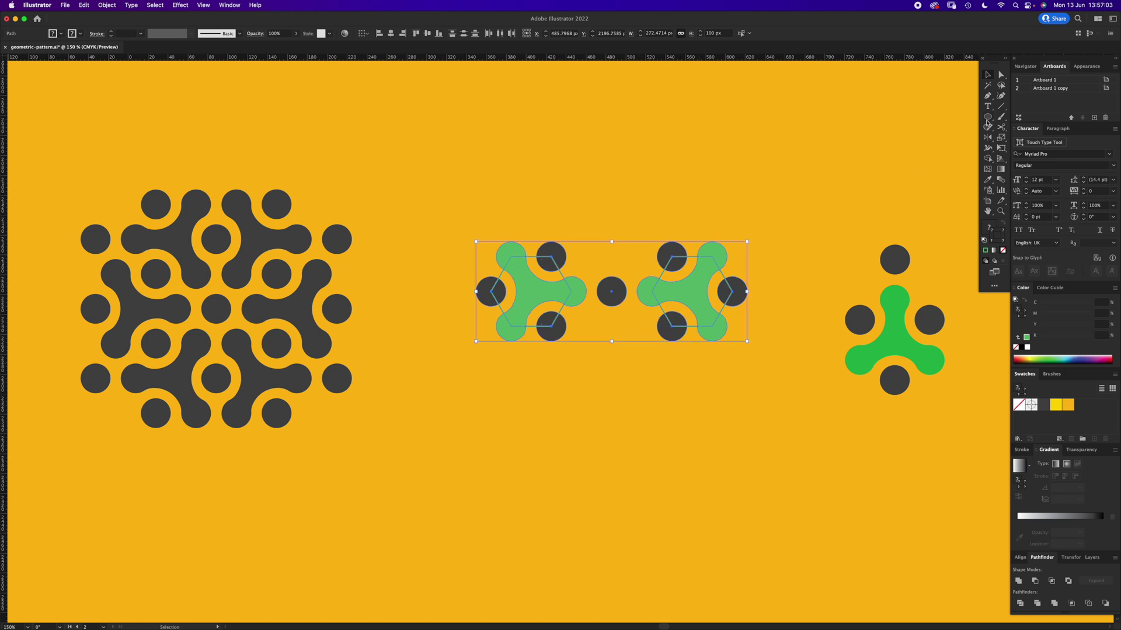
# Rotate the duplicated pair of units by -60° around the shared central circle.
pyautogui.click(990, 140)
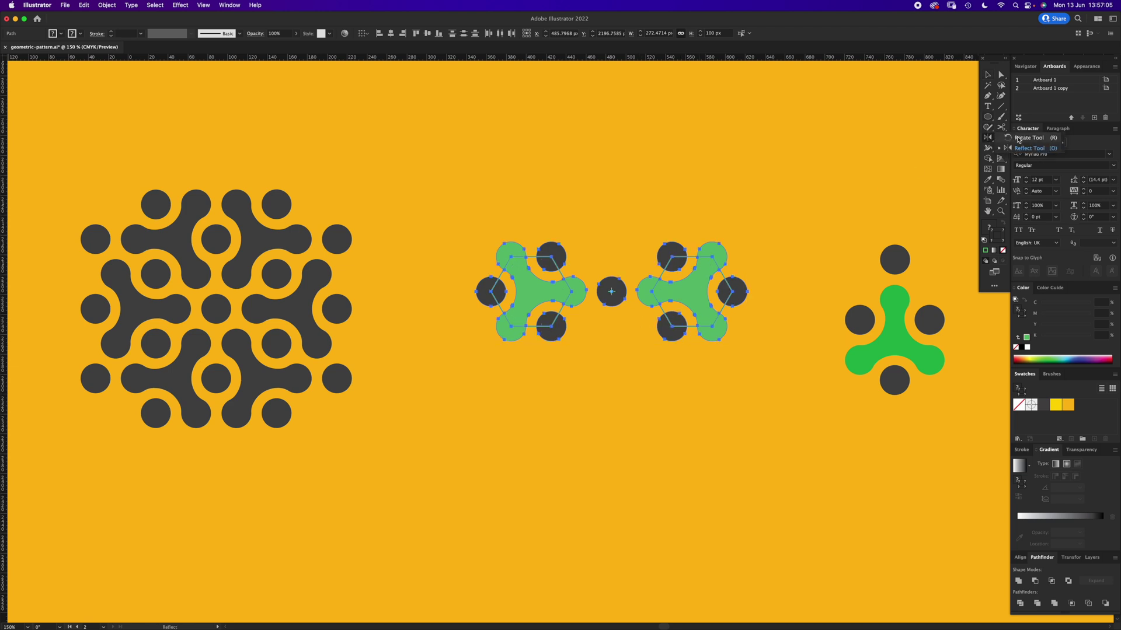
pyautogui.click(1018, 138)
pyautogui.doubleClick(991, 140)
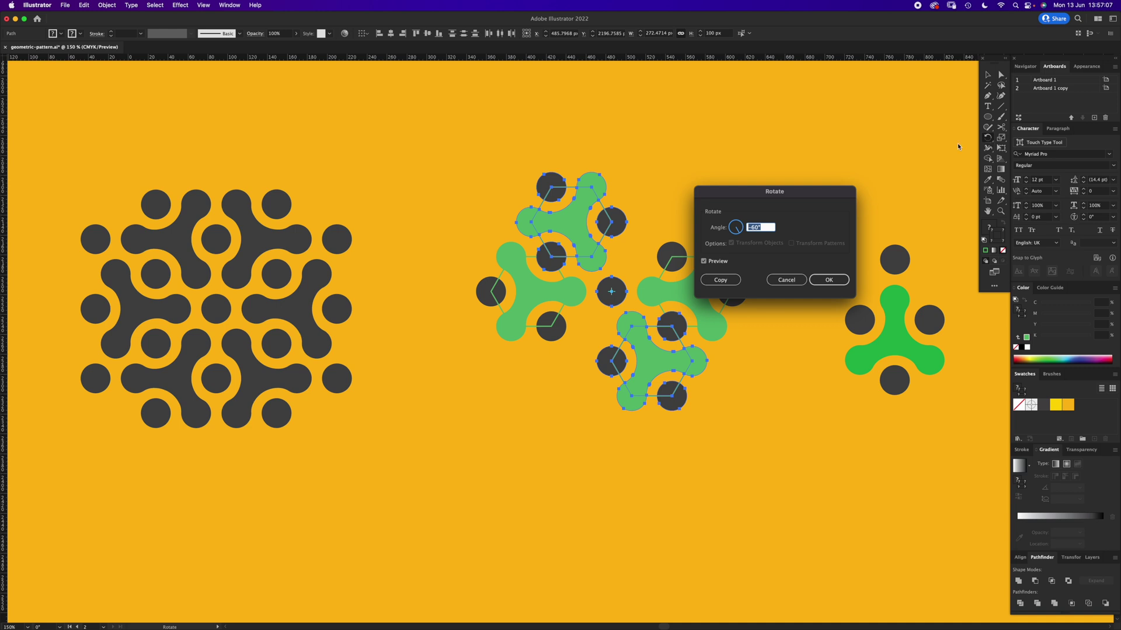
pyautogui.click(838, 279)
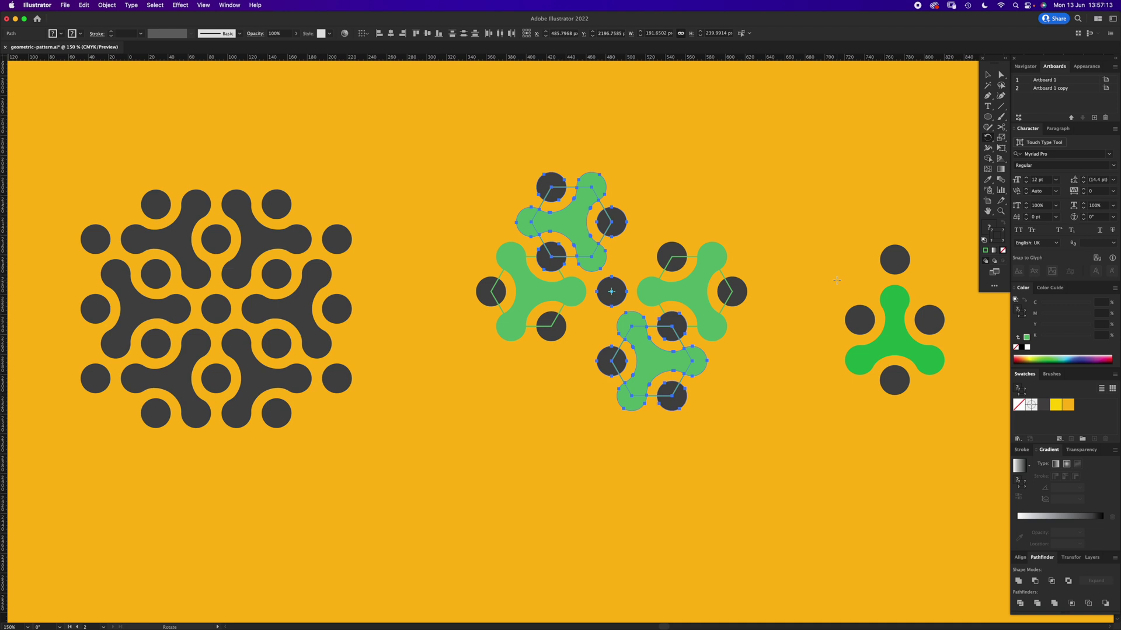
# Repeat the in-place duplication and -60° rotation of the pair around the central circle to complete the six-unit ring.
pyautogui.press('super')
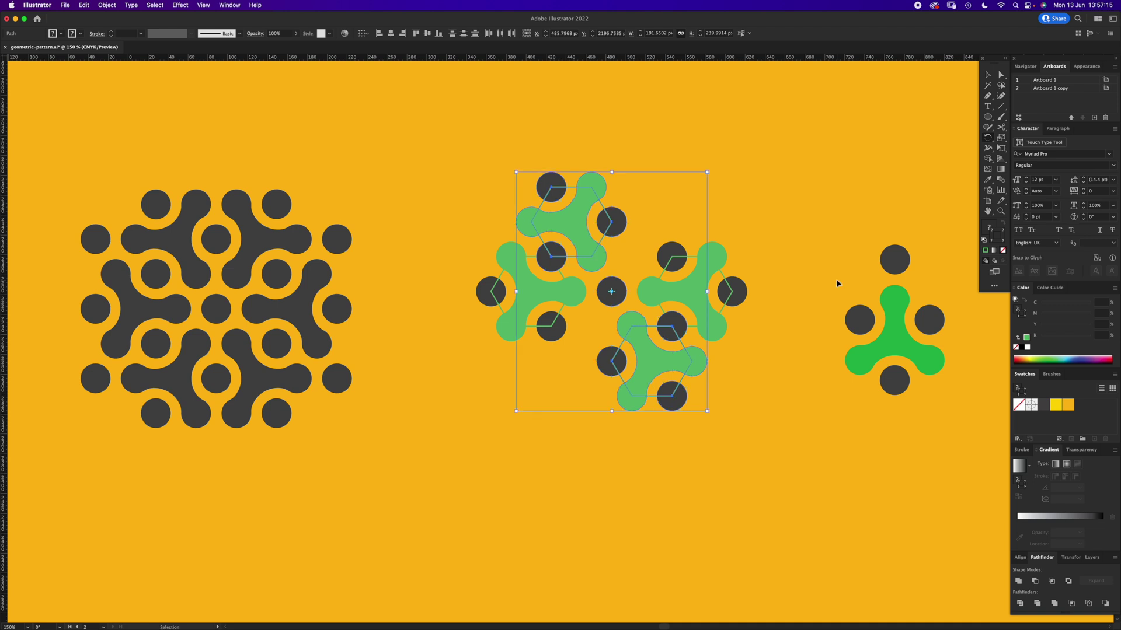
pyautogui.press('super')
pyautogui.press('super+d')
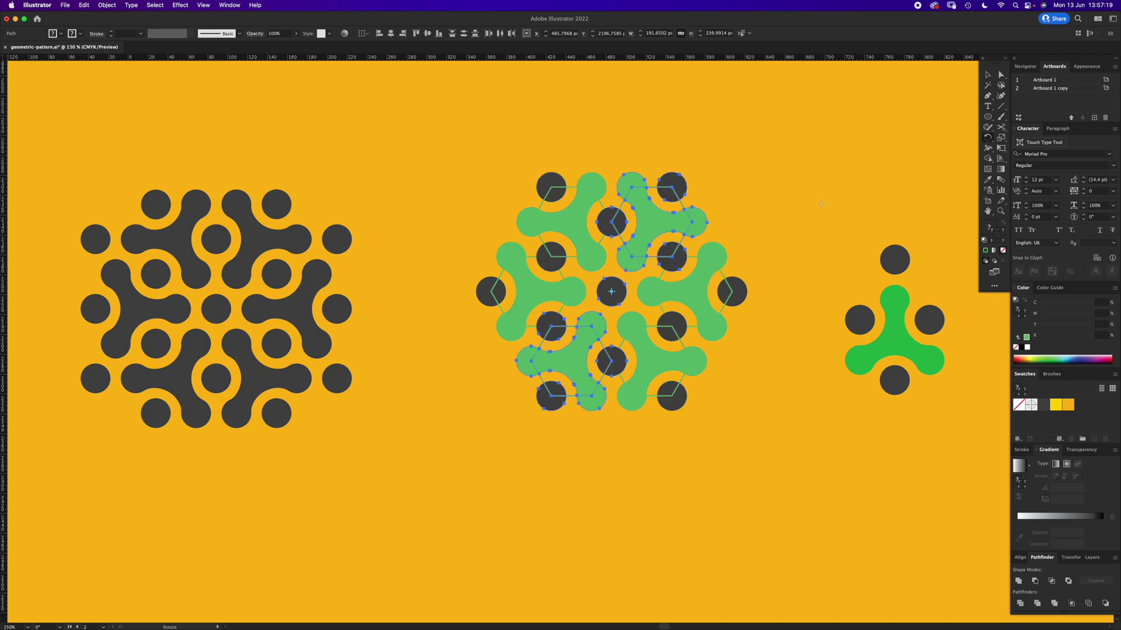
pyautogui.keyDown('super'); pyautogui.click(788, 256); pyautogui.keyUp('super')
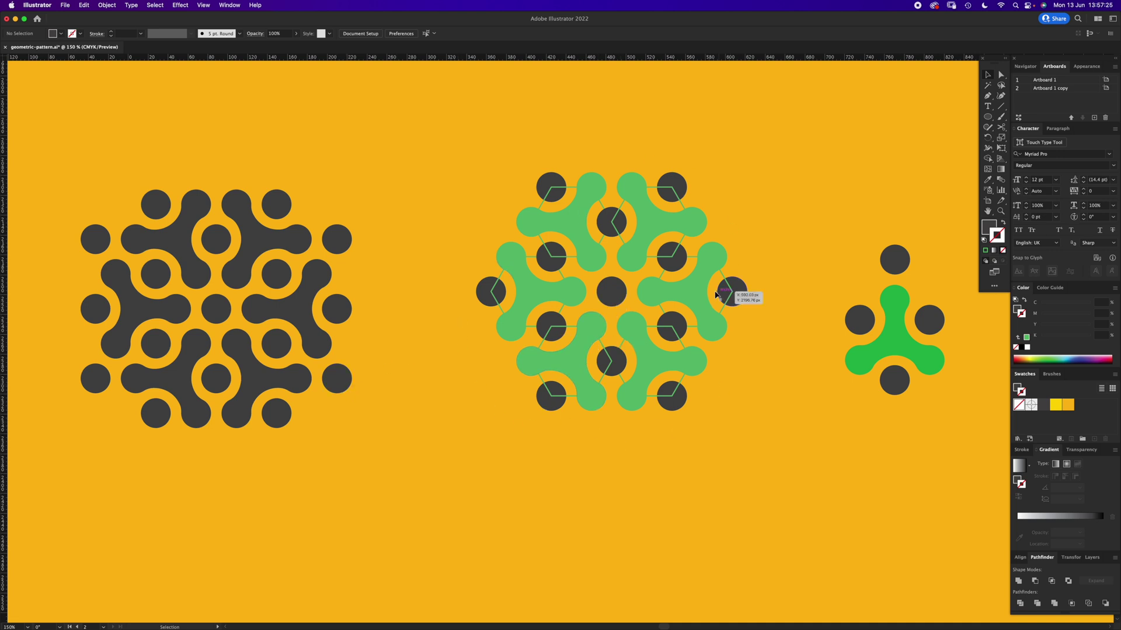
# Delete all six hexagon construction outlines from the ring of three-armed shapes.
pyautogui.click(572, 260)
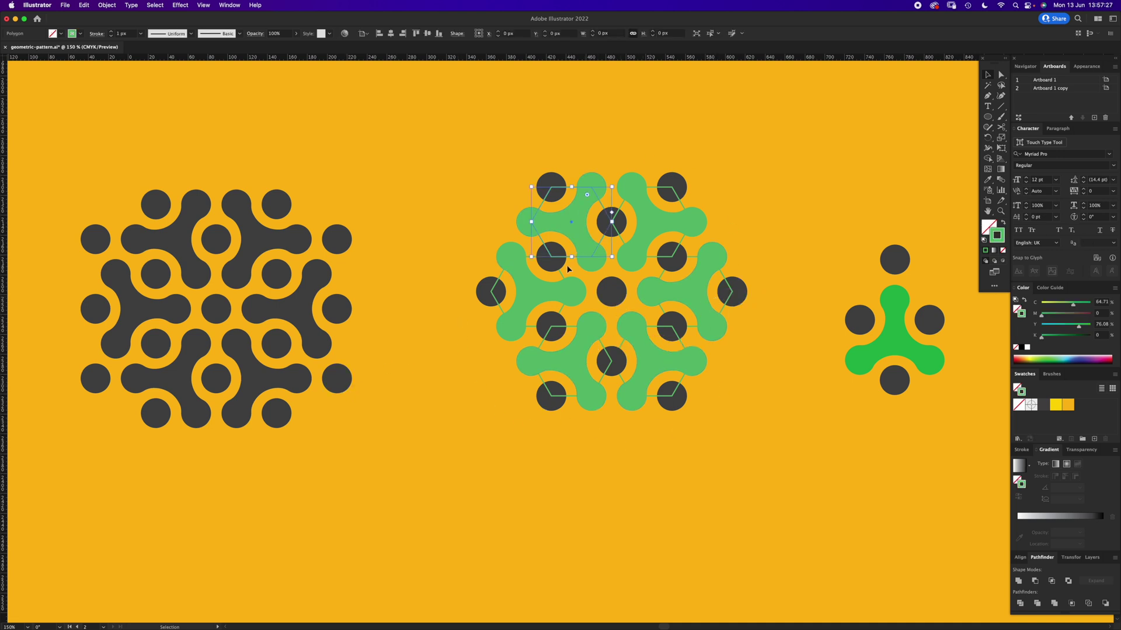
pyautogui.press('BackSpace')
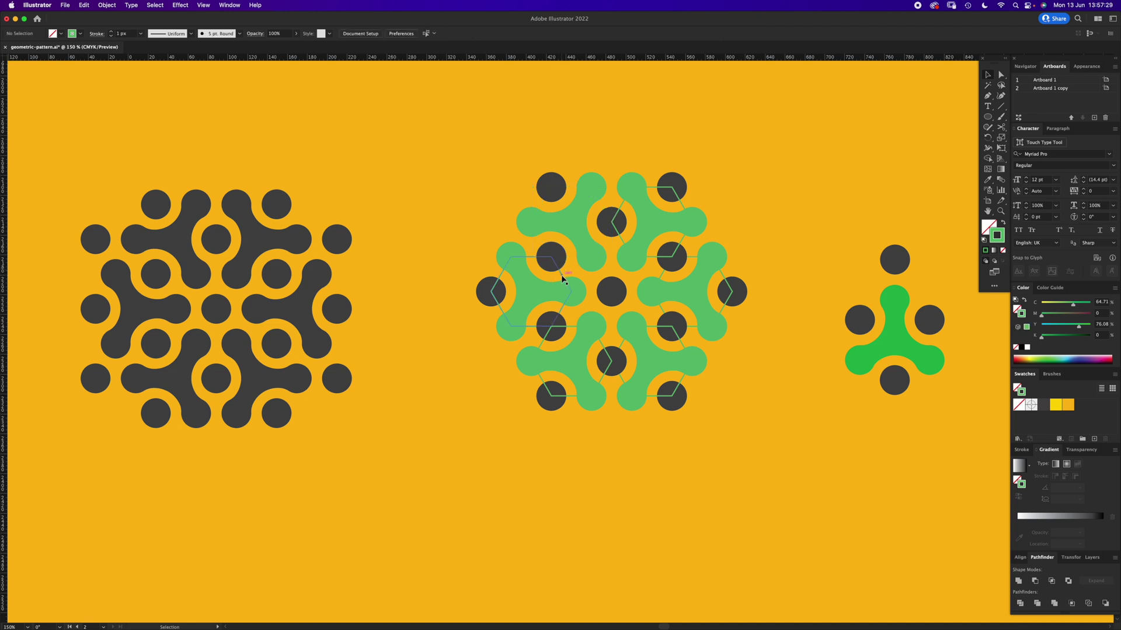
pyautogui.click(565, 281)
pyautogui.press('BackSpace')
pyautogui.click(578, 327)
pyautogui.press('BackSpace')
pyautogui.click(649, 326)
pyautogui.press('BackSpace')
pyautogui.click(723, 273)
pyautogui.press('BackSpace')
pyautogui.click(681, 244)
pyautogui.press('BackSpace')
# Move the spare green three-armed unit away from the completed pattern, up beside the row of construction stages.
pyautogui.moveTo(479, 133); pyautogui.dragTo(770, 461)
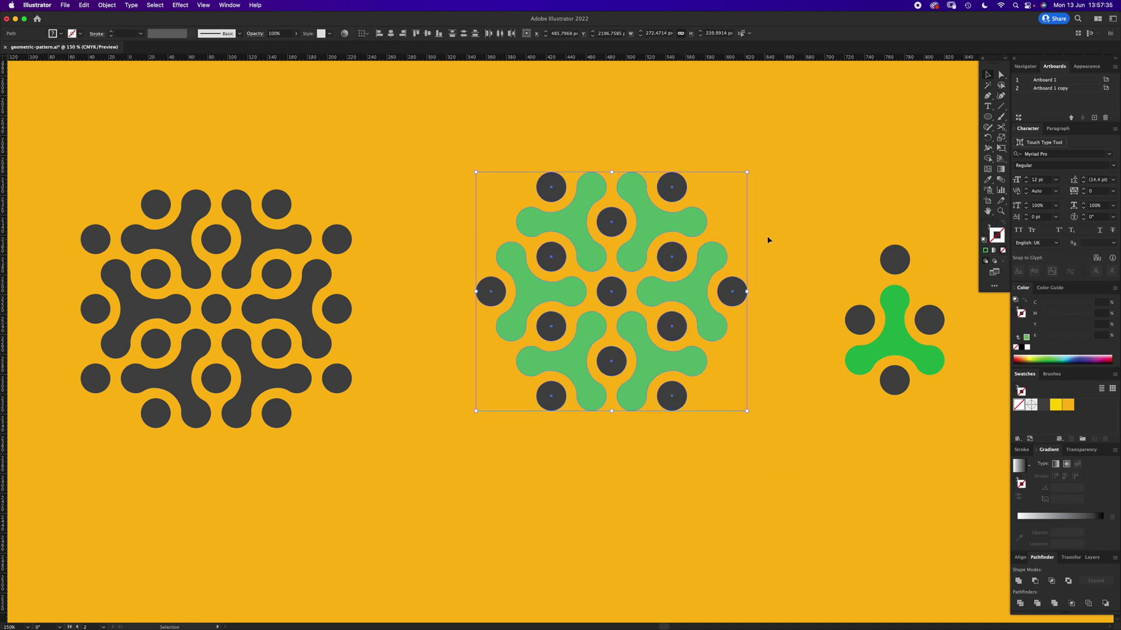
pyautogui.press('super+minus')
pyautogui.press('super+minus')
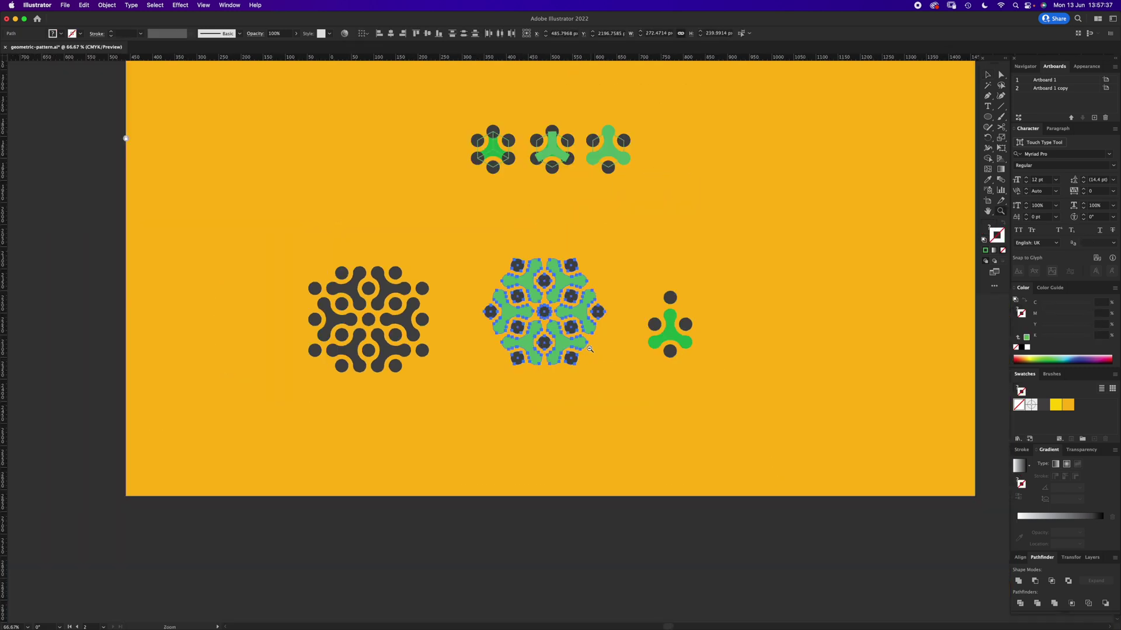
pyautogui.click(687, 326)
pyautogui.moveTo(688, 326); pyautogui.dragTo(750, 164)
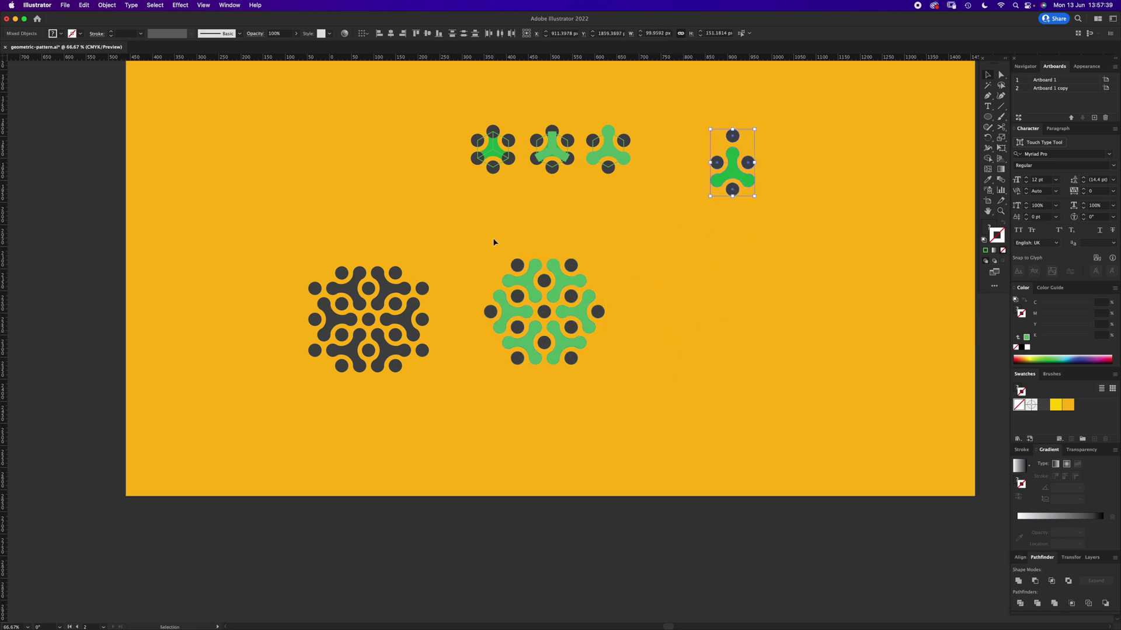
# Duplicate the completed six-unit pattern four times in a horizontal row, overlapping the end circles of neighbouring copies.
pyautogui.moveTo(492, 237); pyautogui.dragTo(650, 411)
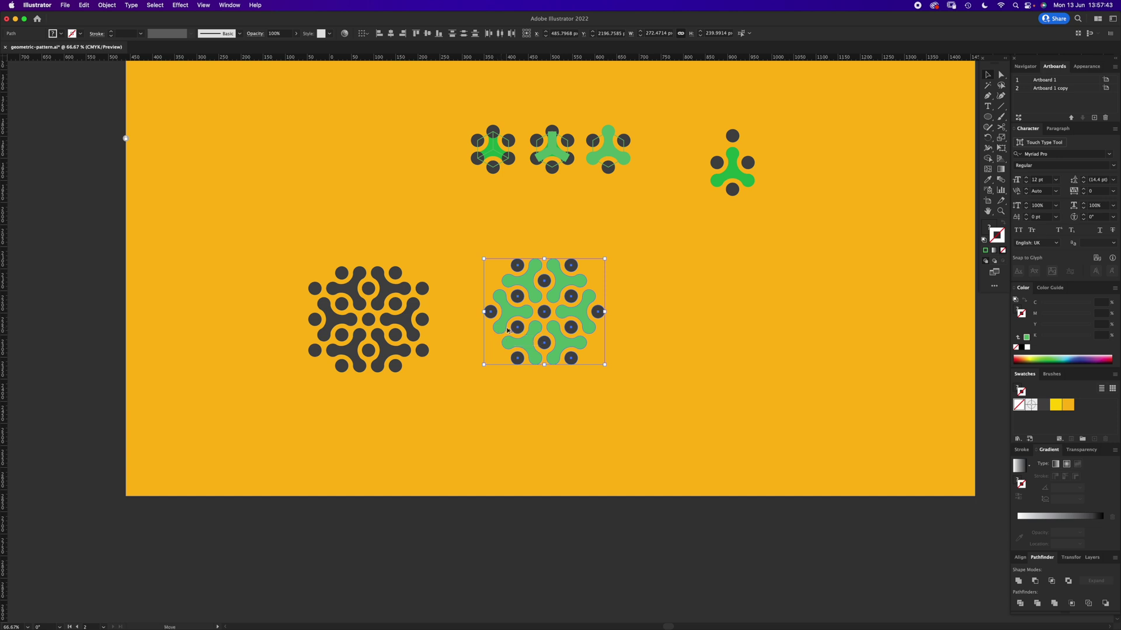
pyautogui.moveTo(497, 332); pyautogui.dragTo(608, 331)
pyautogui.press('a')
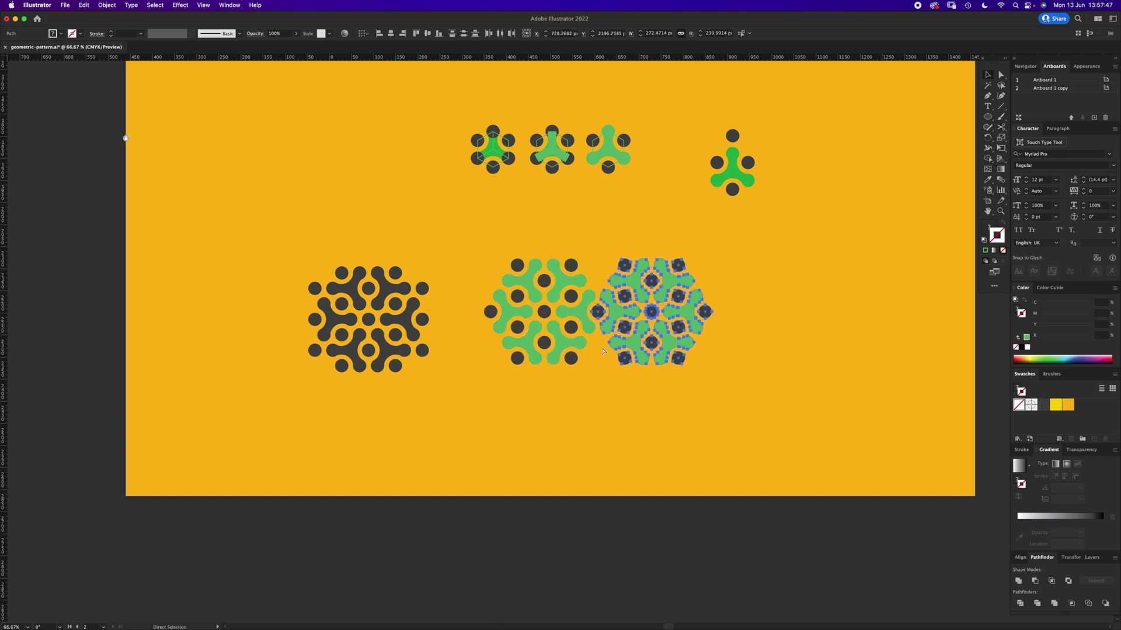
pyautogui.press('v')
pyautogui.press('super+d')
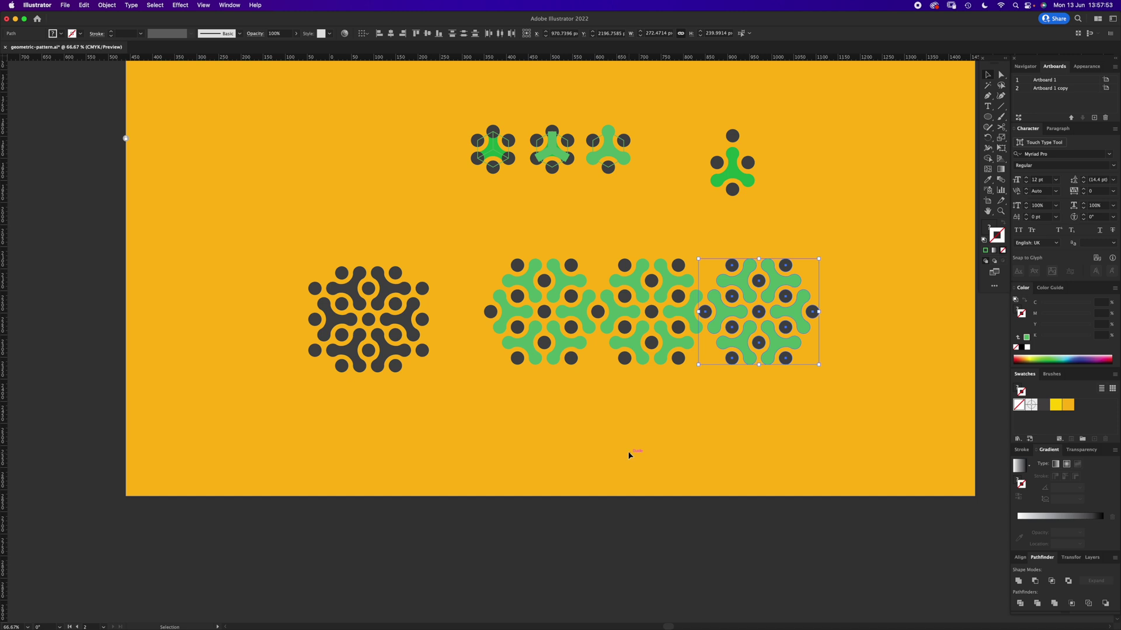
pyautogui.press('super+d')
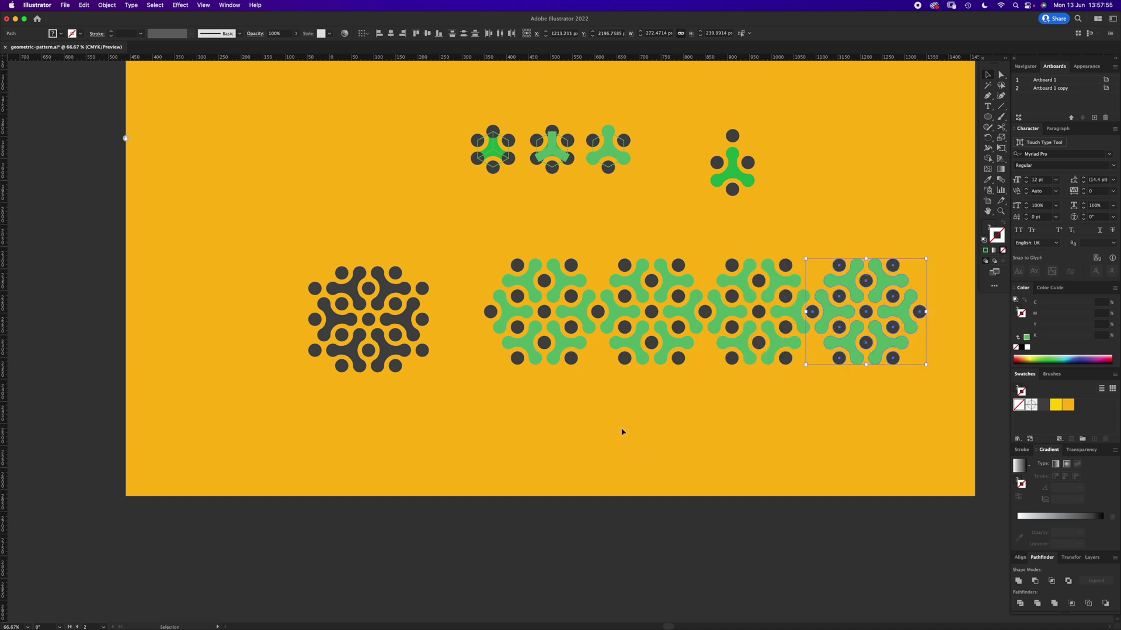
pyautogui.press('super+d')
# Select the four circles joining the pattern units and copy them into the gaps along the row's upper and lower edges.
pyautogui.moveTo(612, 445); pyautogui.dragTo(487, 457)
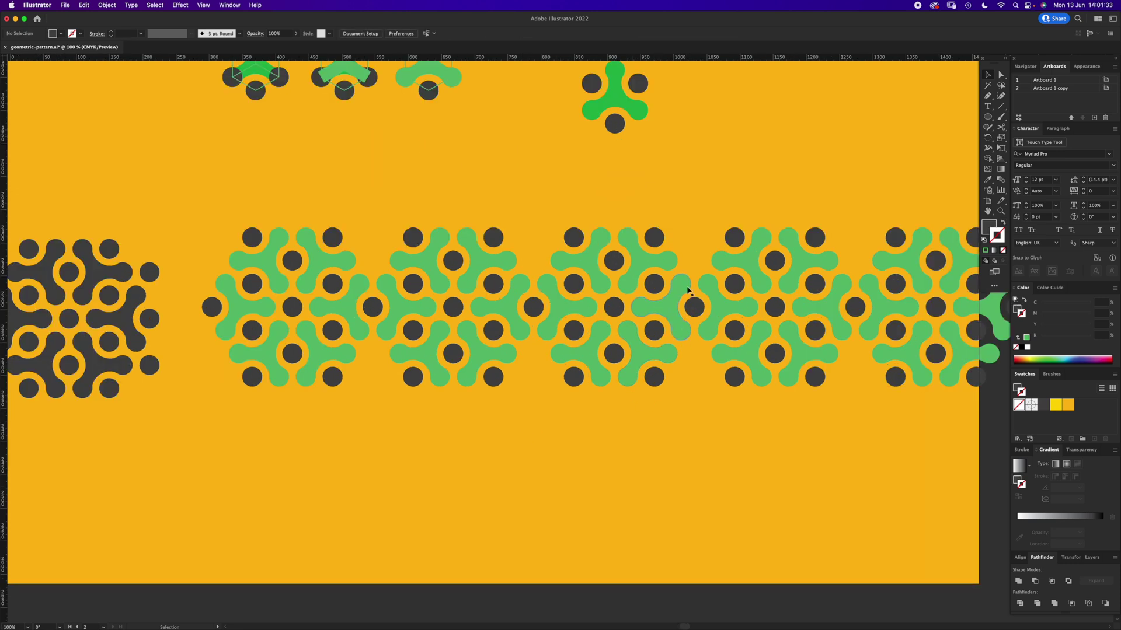
pyautogui.hscroll(3, 687, 290)
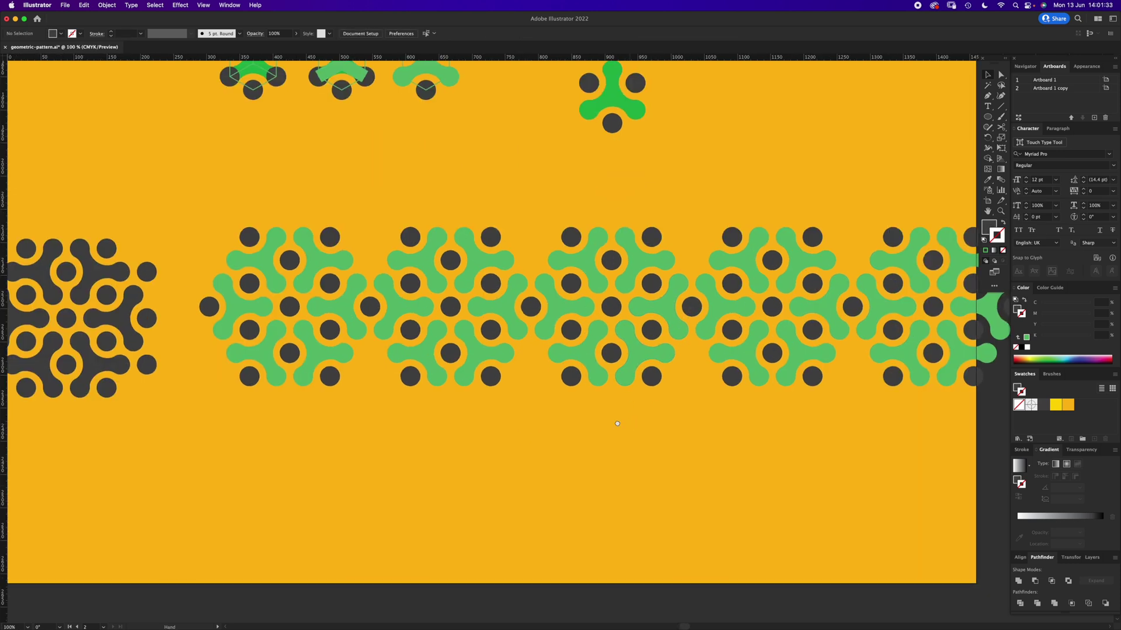
pyautogui.press('a')
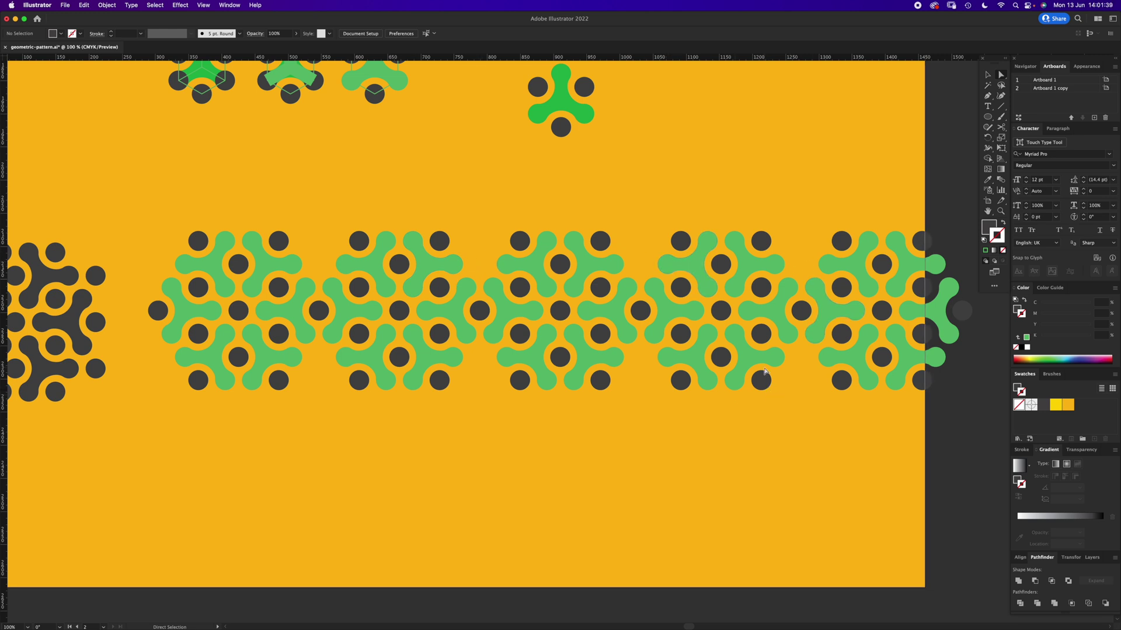
pyautogui.click(319, 310)
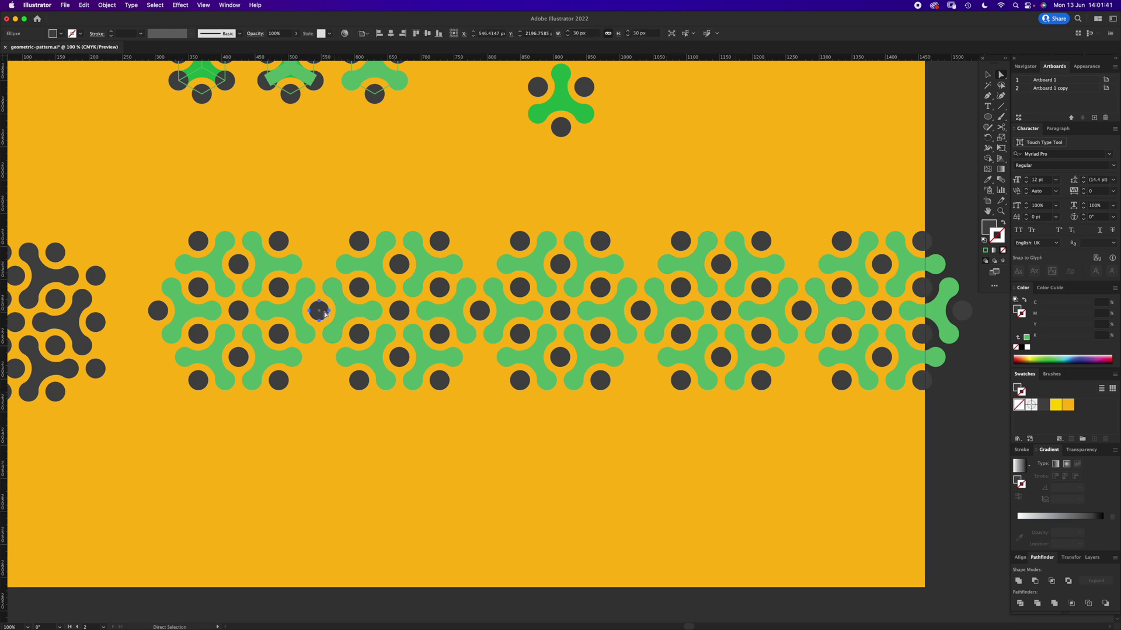
pyautogui.keyDown('shift'); pyautogui.click(481, 313); pyautogui.keyUp('shift')
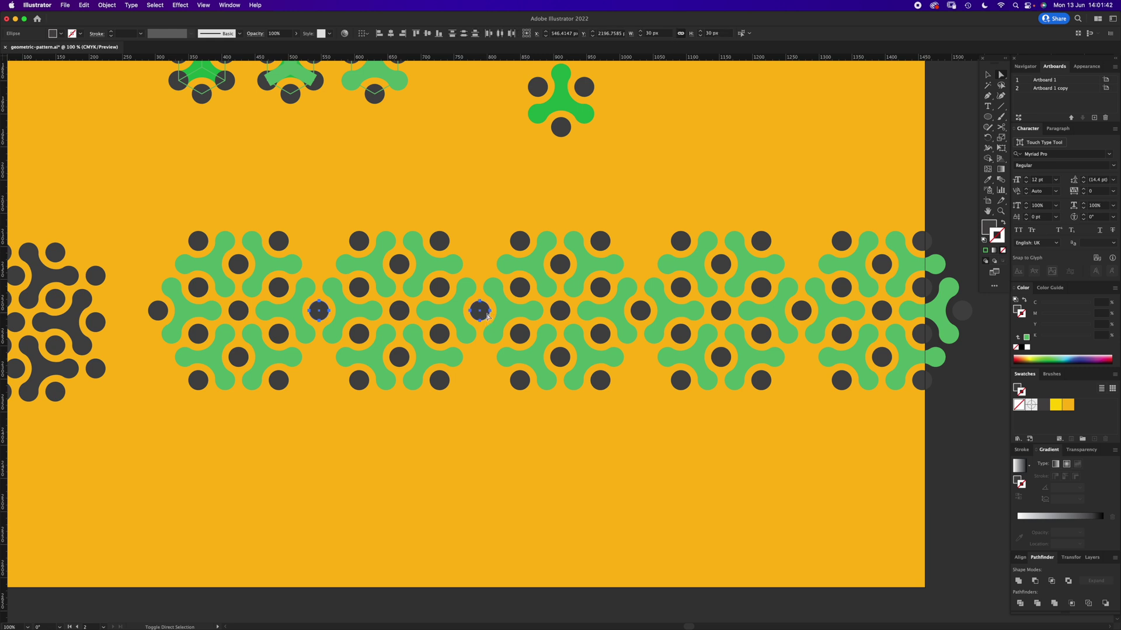
pyautogui.keyDown('shift'); pyautogui.click(646, 314); pyautogui.keyUp('shift')
pyautogui.keyDown('shift'); pyautogui.click(803, 313); pyautogui.keyUp('shift')
pyautogui.moveTo(322, 318); pyautogui.dragTo(324, 272)
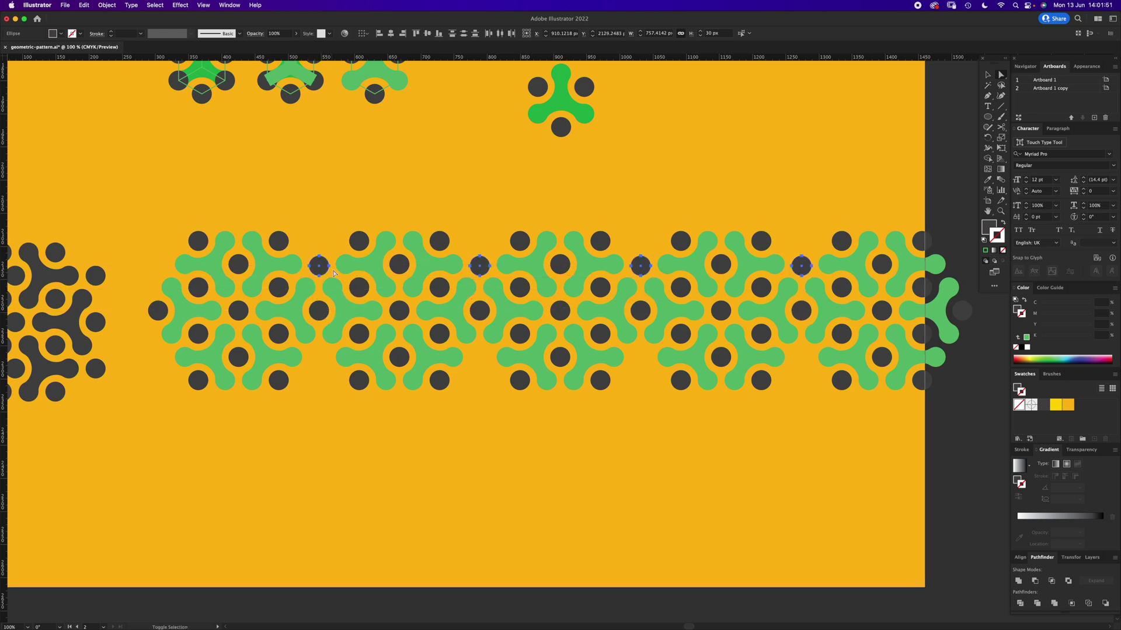
pyautogui.press('super+z')
pyautogui.moveTo(320, 316); pyautogui.dragTo(320, 266)
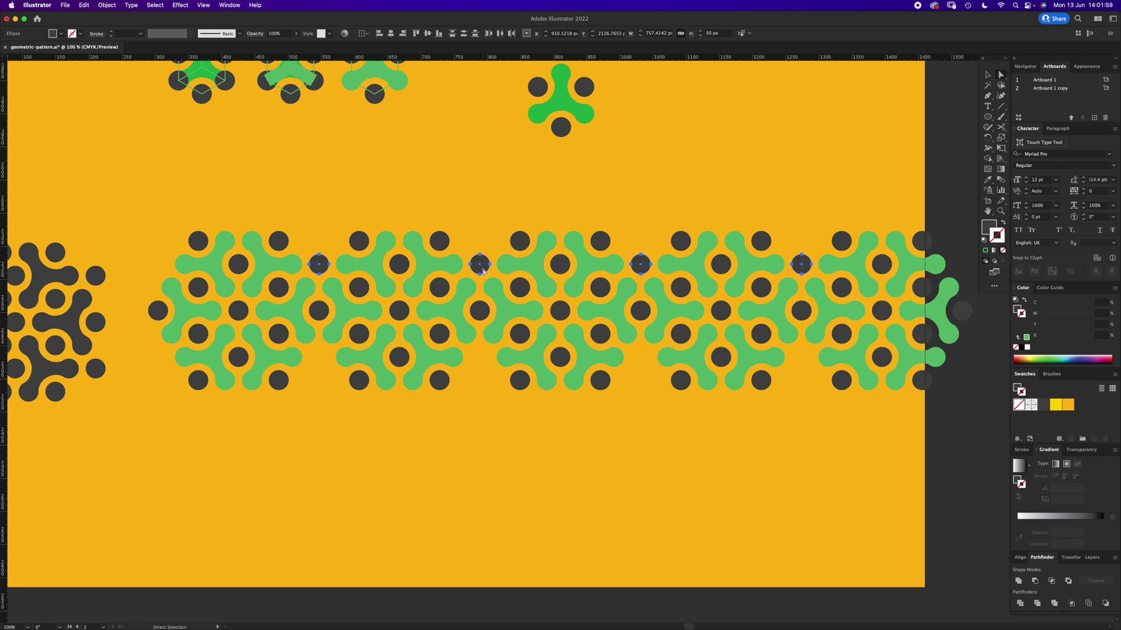
pyautogui.moveTo(485, 270); pyautogui.dragTo(474, 364)
pyautogui.click(441, 456)
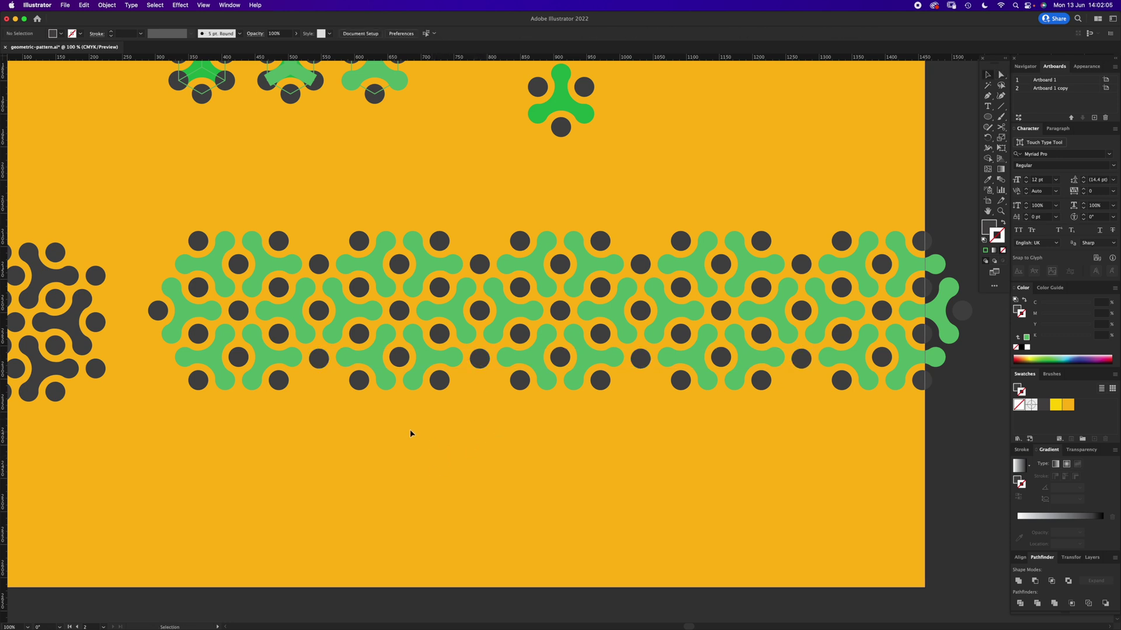
# Group the whole pattern row and place a copy beneath it, sharing the edge circles and shifted sideways by half a unit.
pyautogui.moveTo(943, 415); pyautogui.dragTo(963, 410)
pyautogui.press('super+g')
pyautogui.press('v')
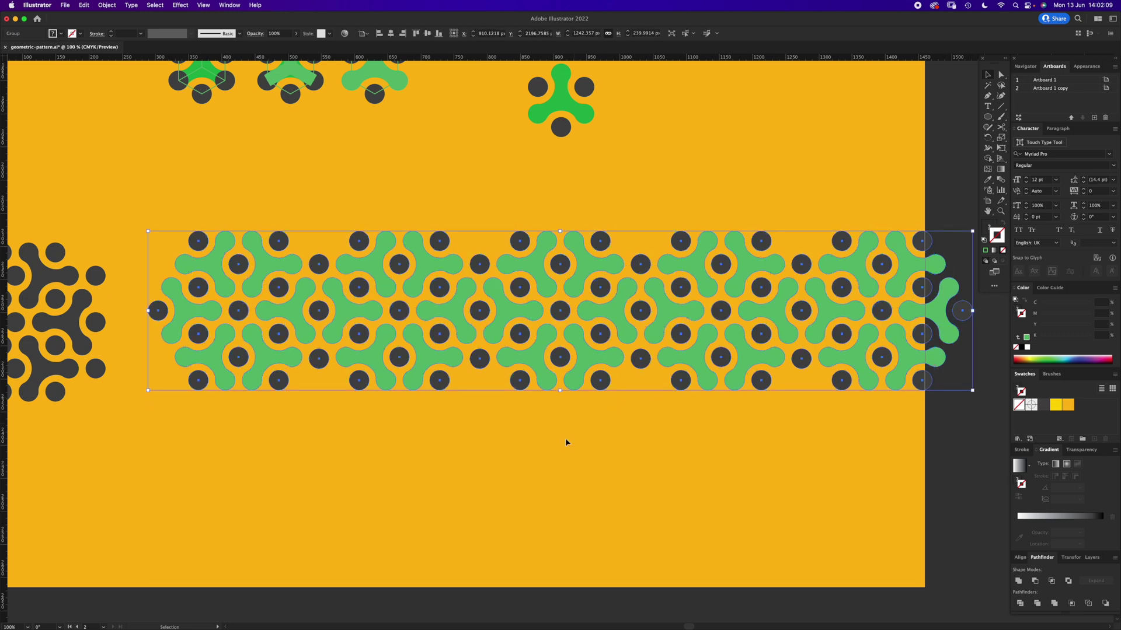
pyautogui.click(566, 436)
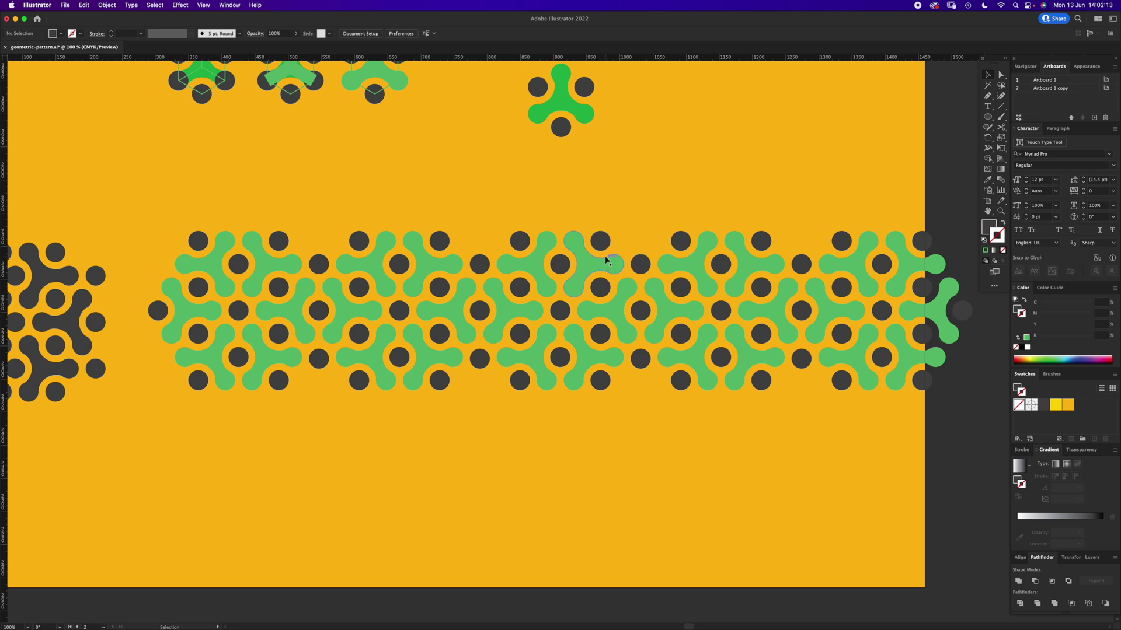
pyautogui.moveTo(601, 244); pyautogui.dragTo(608, 381)
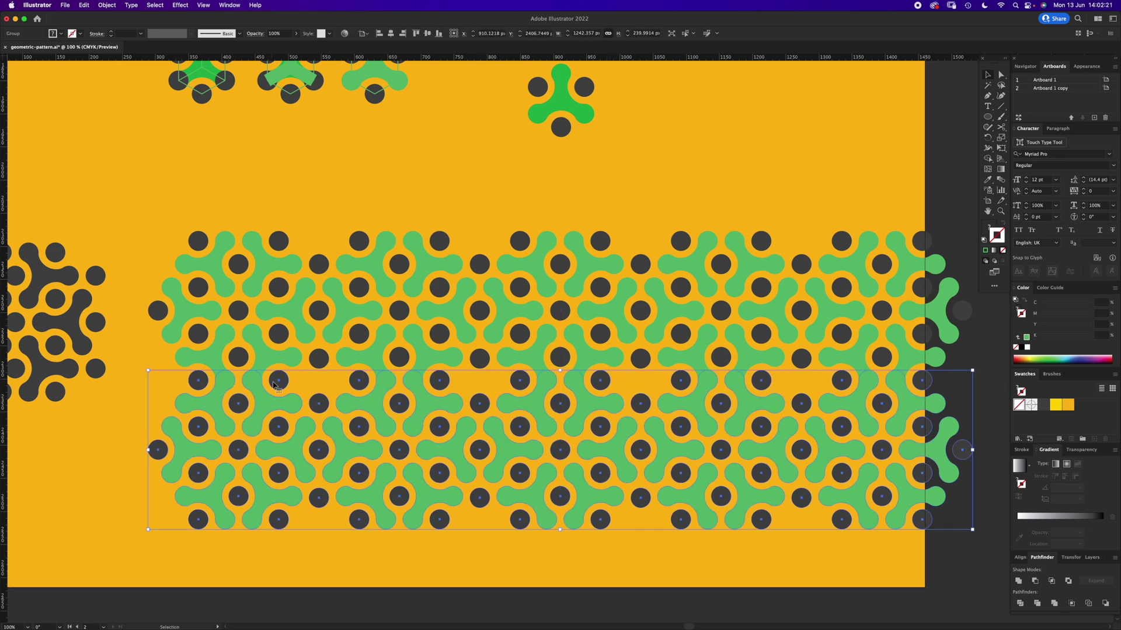
pyautogui.moveTo(294, 385); pyautogui.dragTo(368, 384)
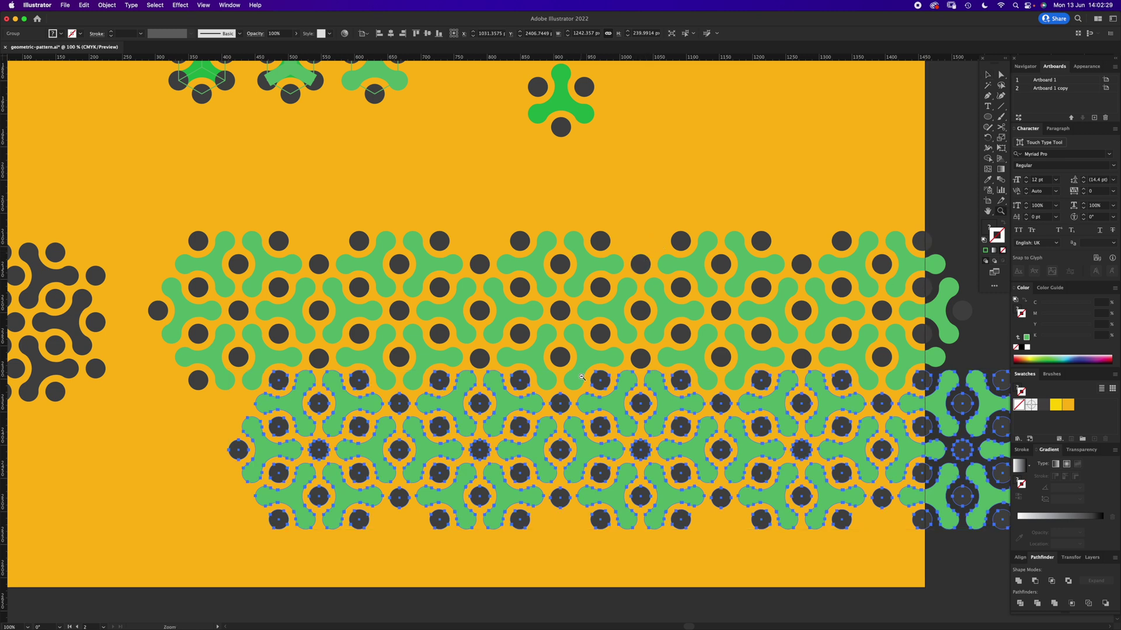
# Select both pattern rows and duplicate them directly beneath, aligning the overlapping edge circles.
pyautogui.press('super+minus')
pyautogui.press('super+minus')
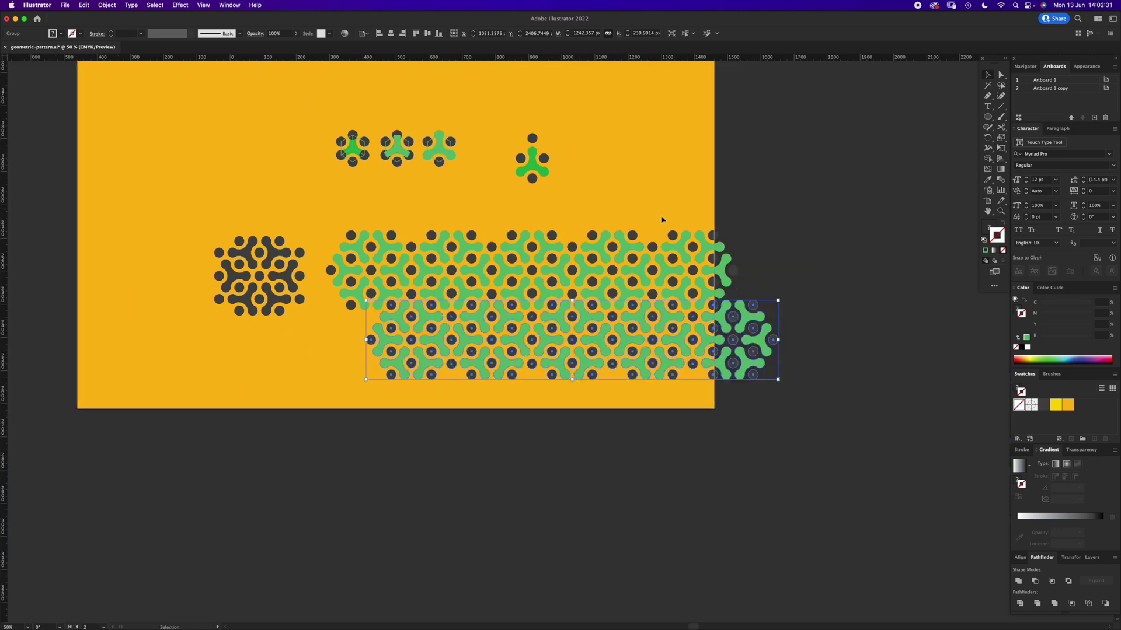
pyautogui.keyDown('shift'); pyautogui.click(592, 259); pyautogui.keyUp('shift')
pyautogui.moveTo(592, 236); pyautogui.dragTo(598, 379)
pyautogui.press('super+z')
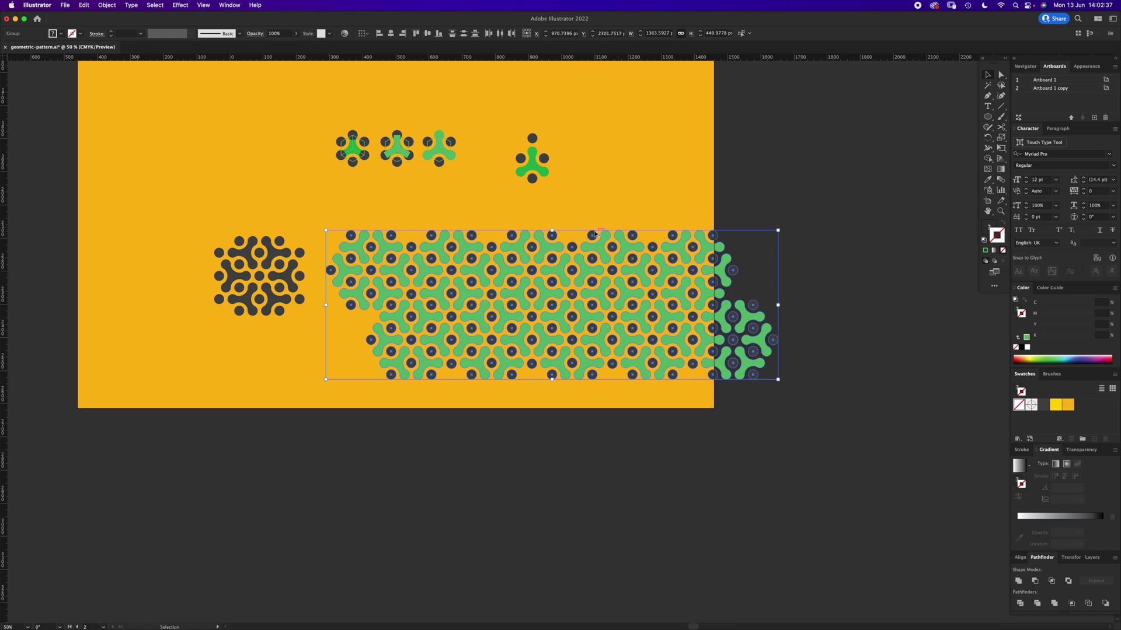
pyautogui.moveTo(598, 239); pyautogui.dragTo(602, 378)
pyautogui.click(867, 250)
# Select the stray circle overlapping a three-armed shape in the second pattern row and delete it.
pyautogui.press('a')
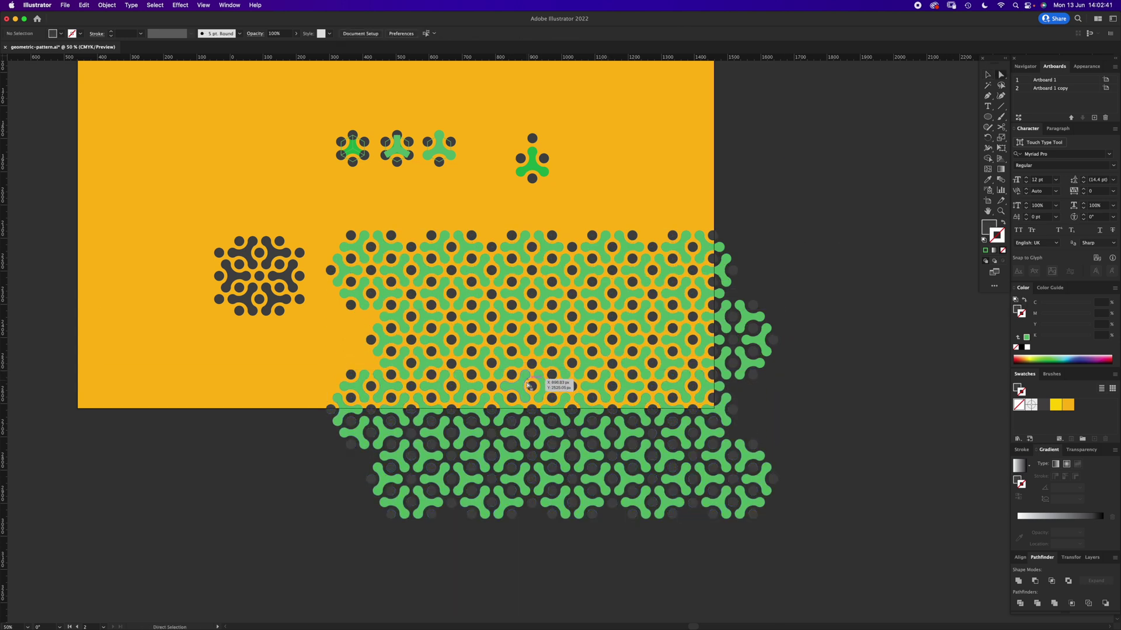
pyautogui.click(555, 362)
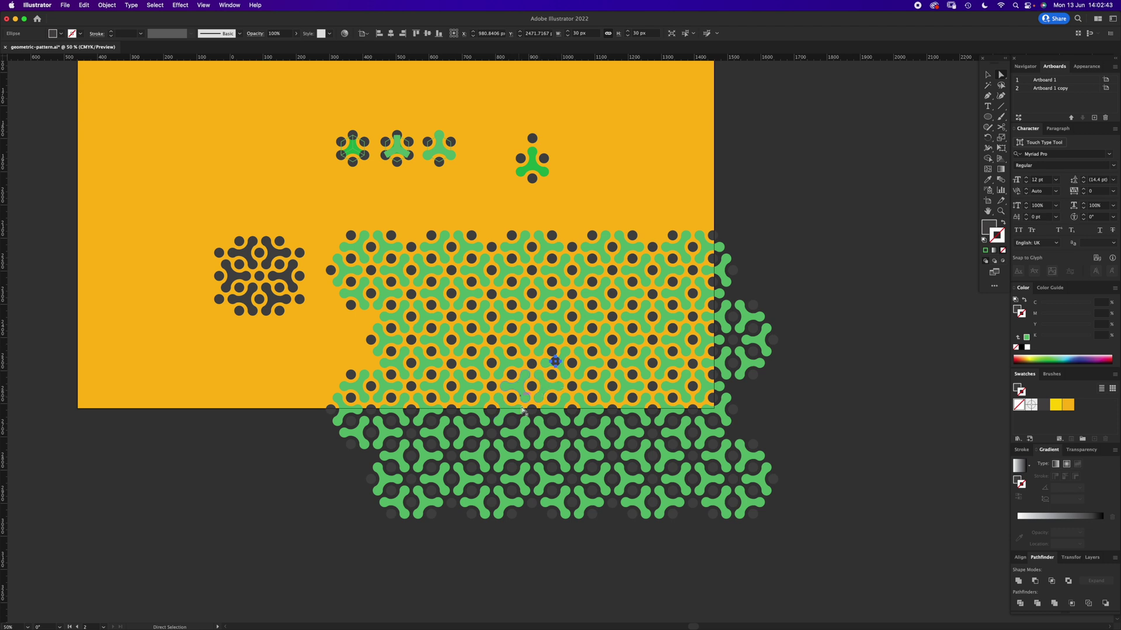
pyautogui.press('Delete')
# Select all four pattern rows and scale them down proportionally to about 768 pt wide so they fit within the artboard.
pyautogui.press('v')
pyautogui.moveTo(329, 217); pyautogui.dragTo(832, 540)
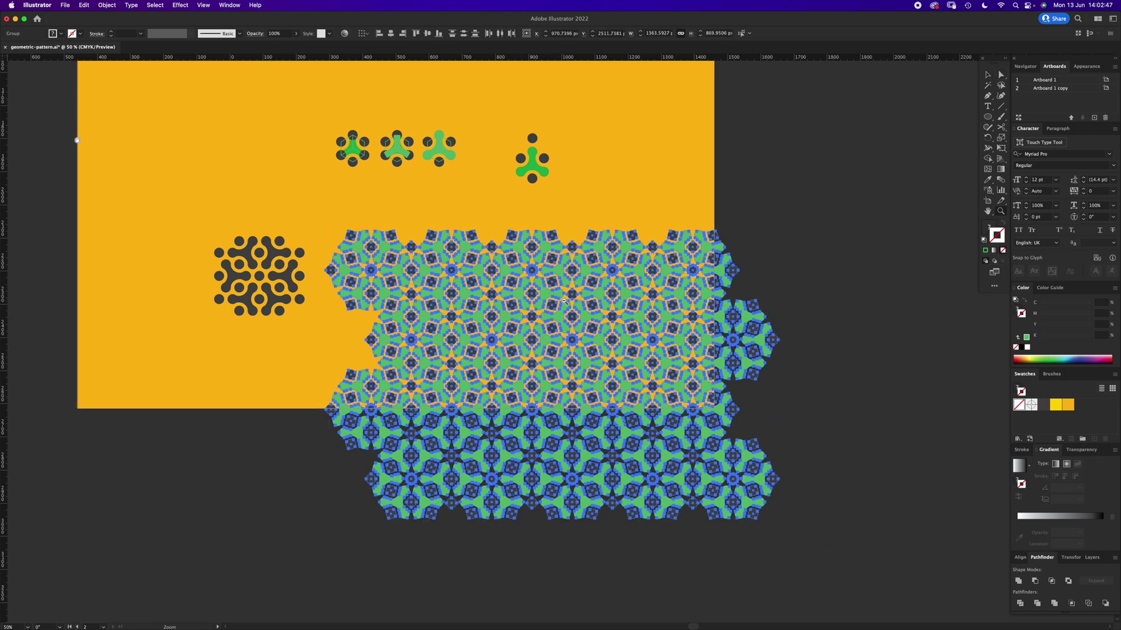
pyautogui.press('super+minus')
pyautogui.moveTo(552, 518); pyautogui.dragTo(545, 399)
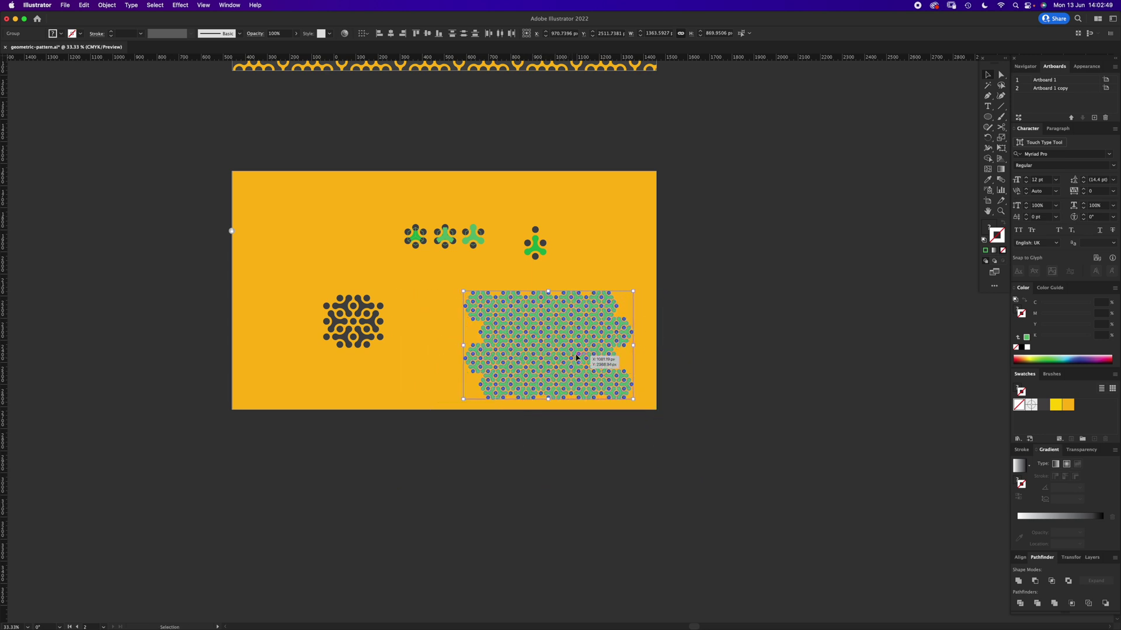
# Try the dark grey swatch on the pattern's stroke, undo it, and make the fill the active colour attribute.
pyautogui.press('super+space')
pyautogui.moveTo(557, 324); pyautogui.dragTo(809, 314)
pyautogui.click(1044, 405)
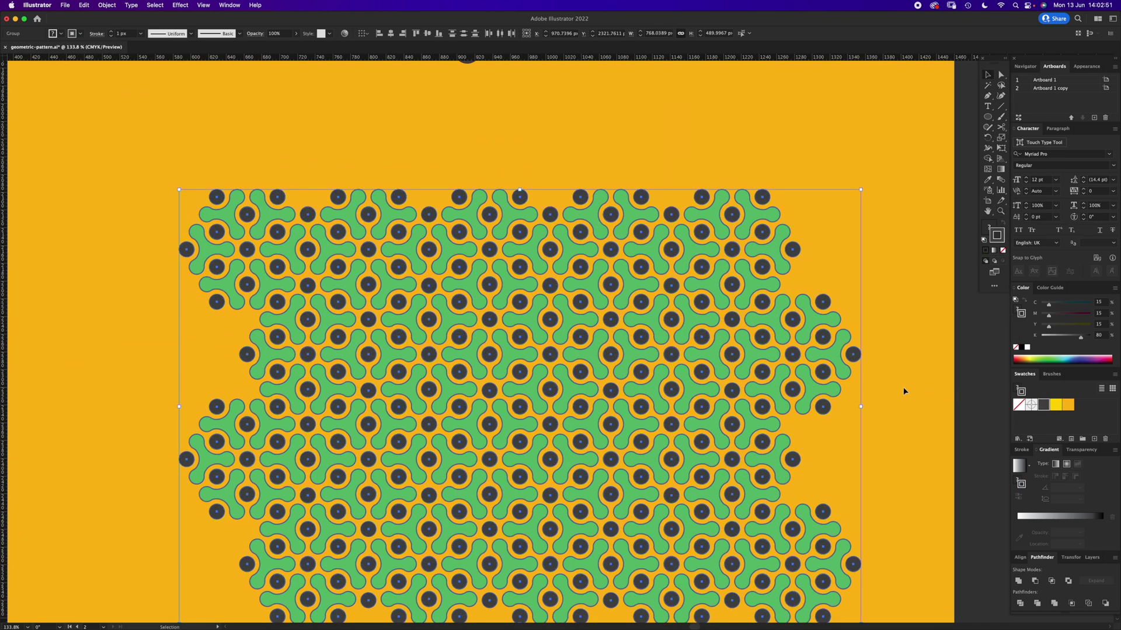
pyautogui.press('super+z')
pyautogui.click(986, 225)
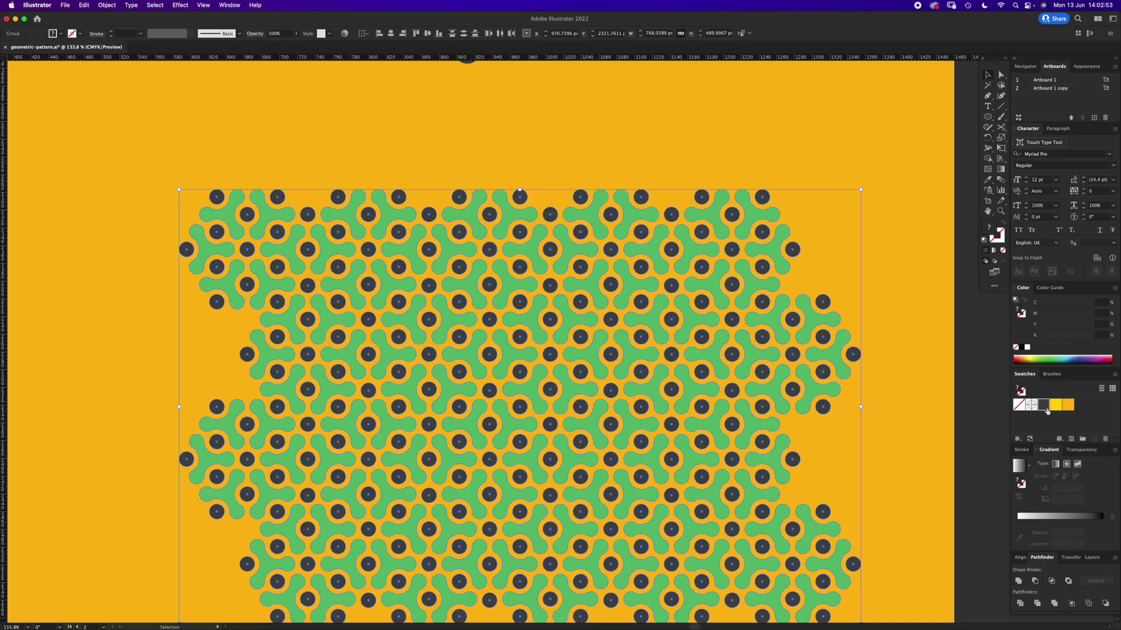